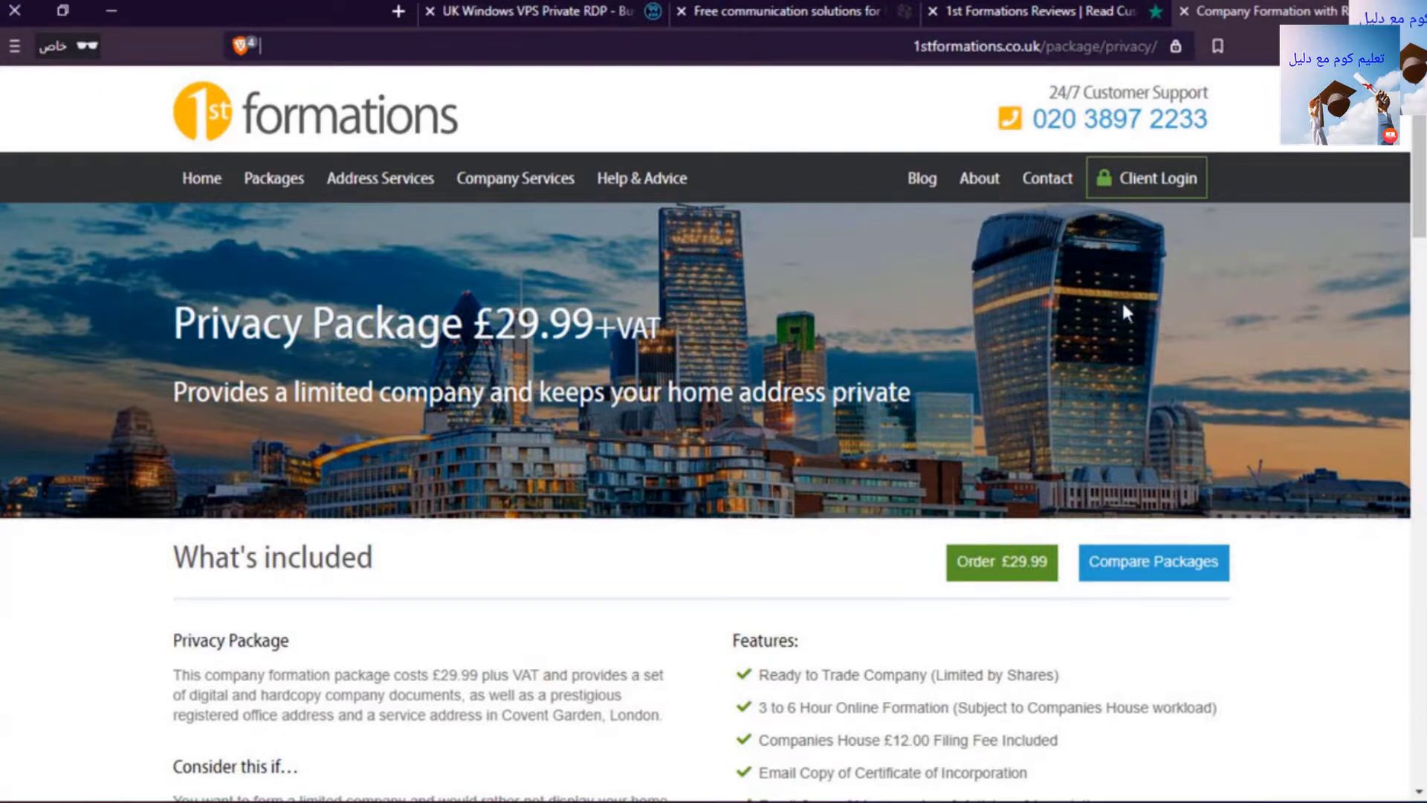
Order the Privacy Package, check the availability of the company name TEST FOR STRIPE and save it.
click(945, 565)
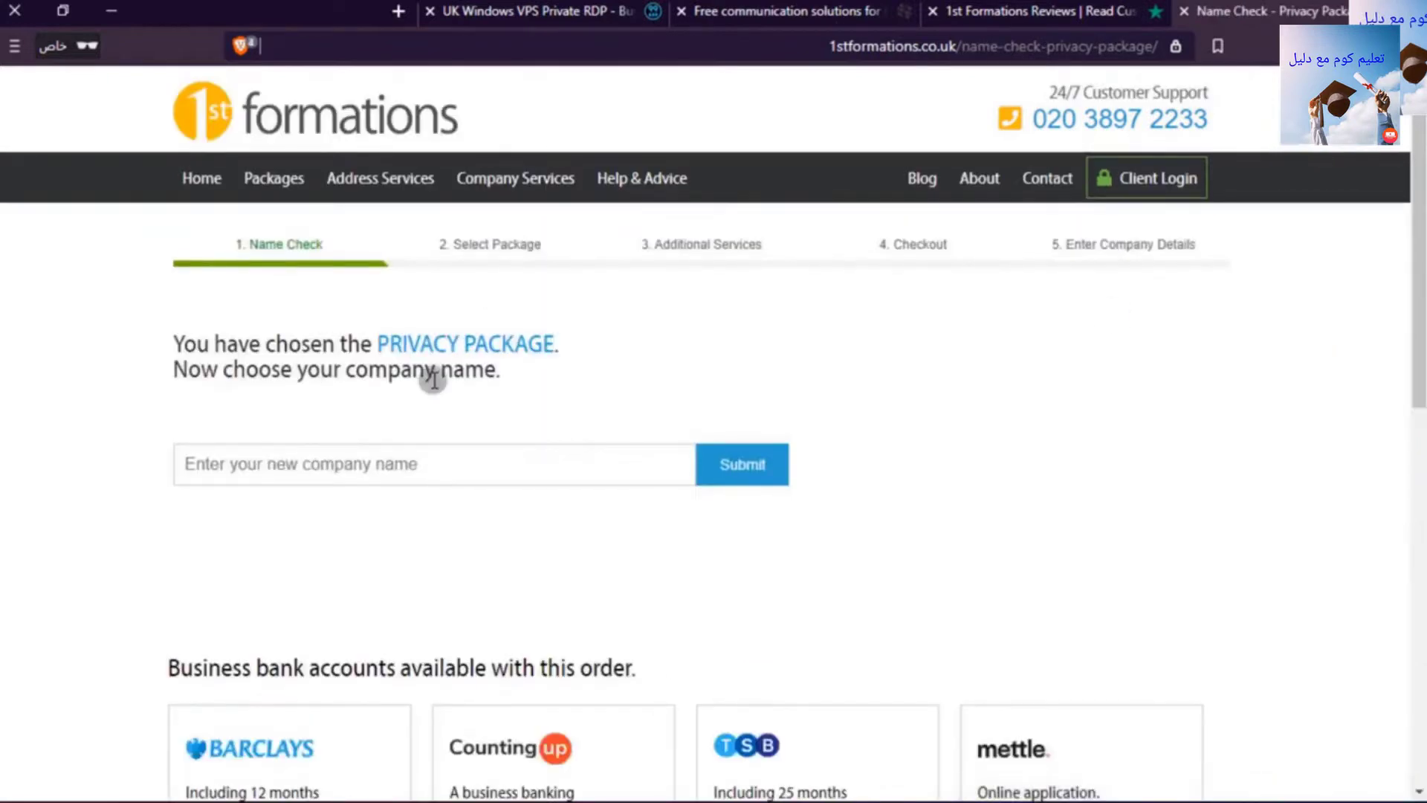
click(443, 479)
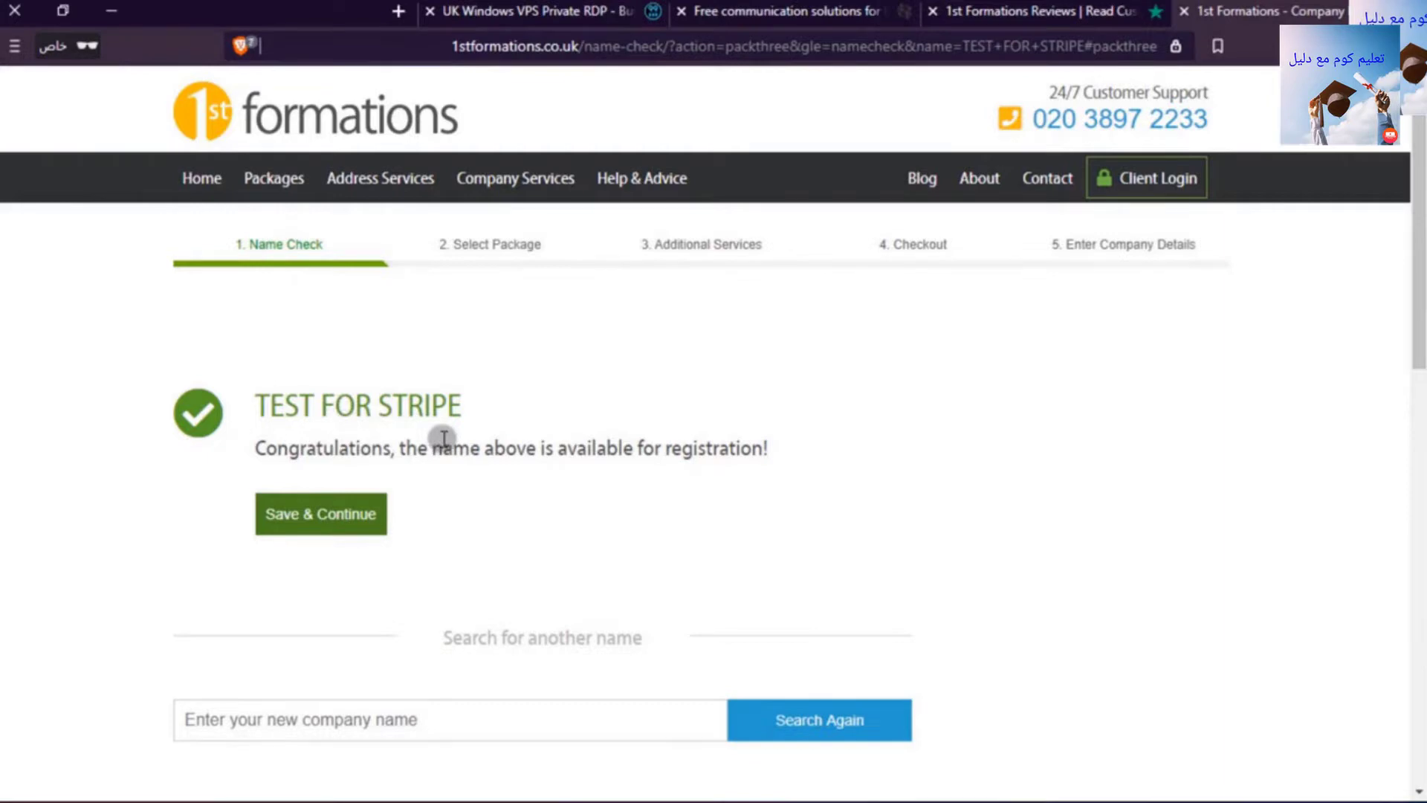
click(382, 512)
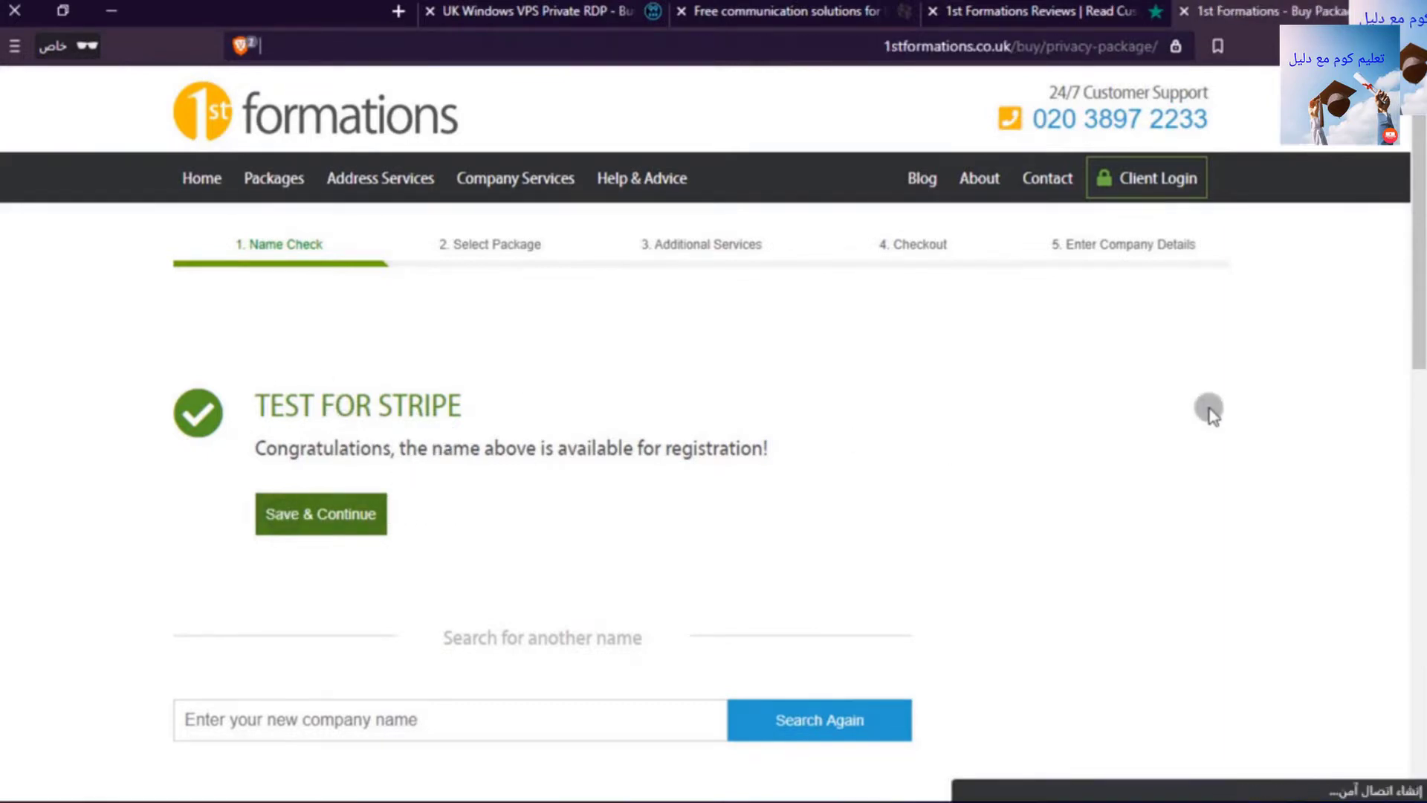
Accept the Terms and Conditions and Privacy Policy for the Privacy Package basket and proceed to checkout without adding services.
scroll(1353, 340, down, 1)
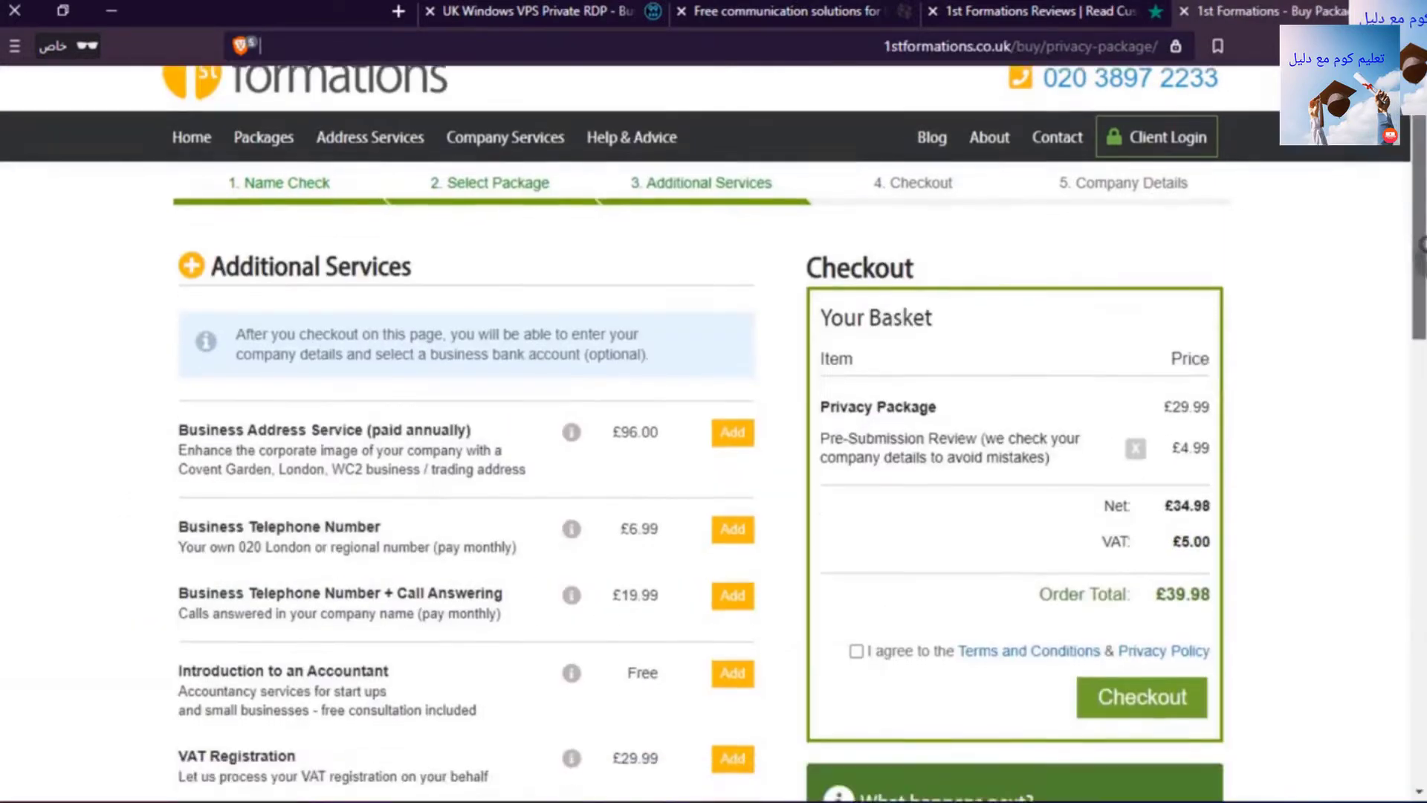
scroll(1419, 264, down, 3)
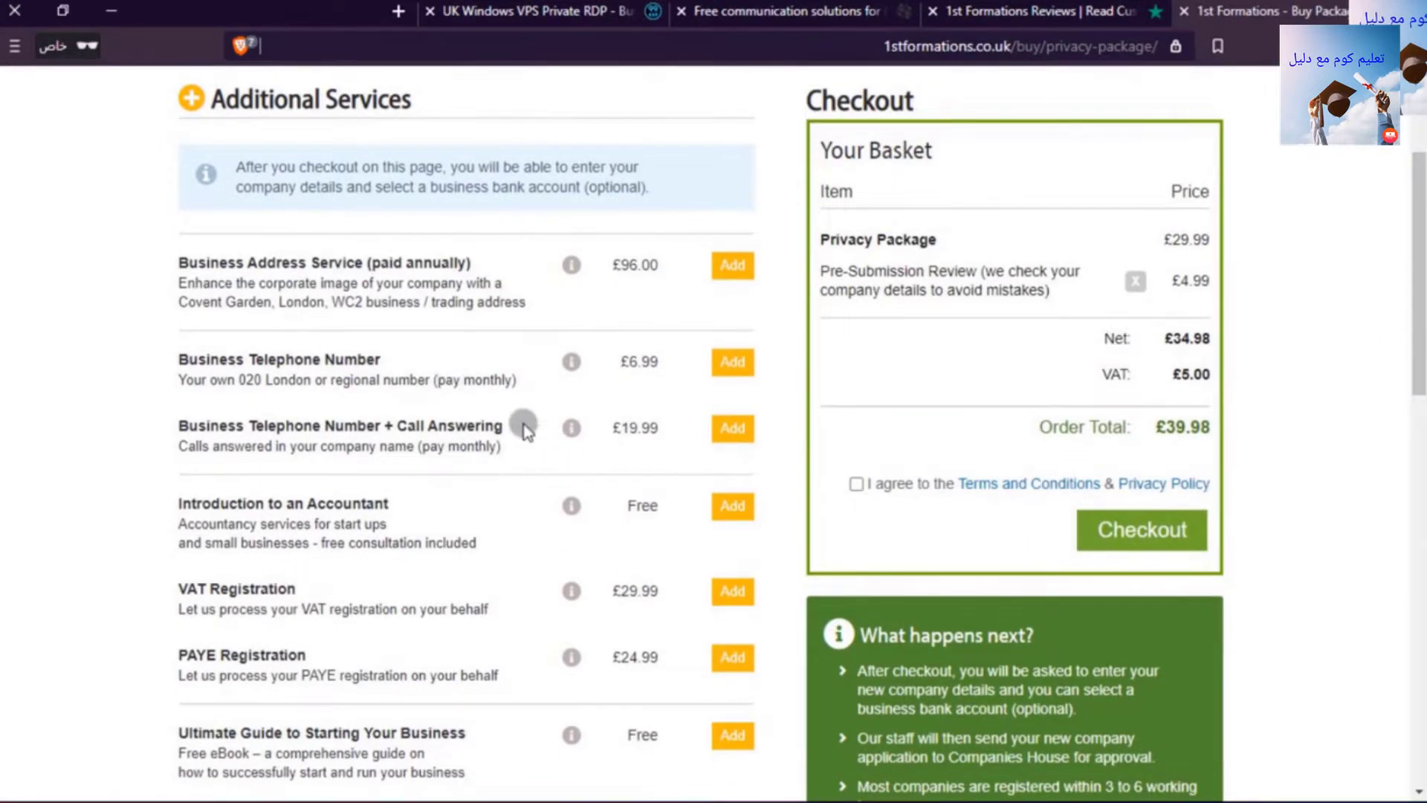
scroll(1395, 238, down, 3)
scroll(1358, 269, down, 3)
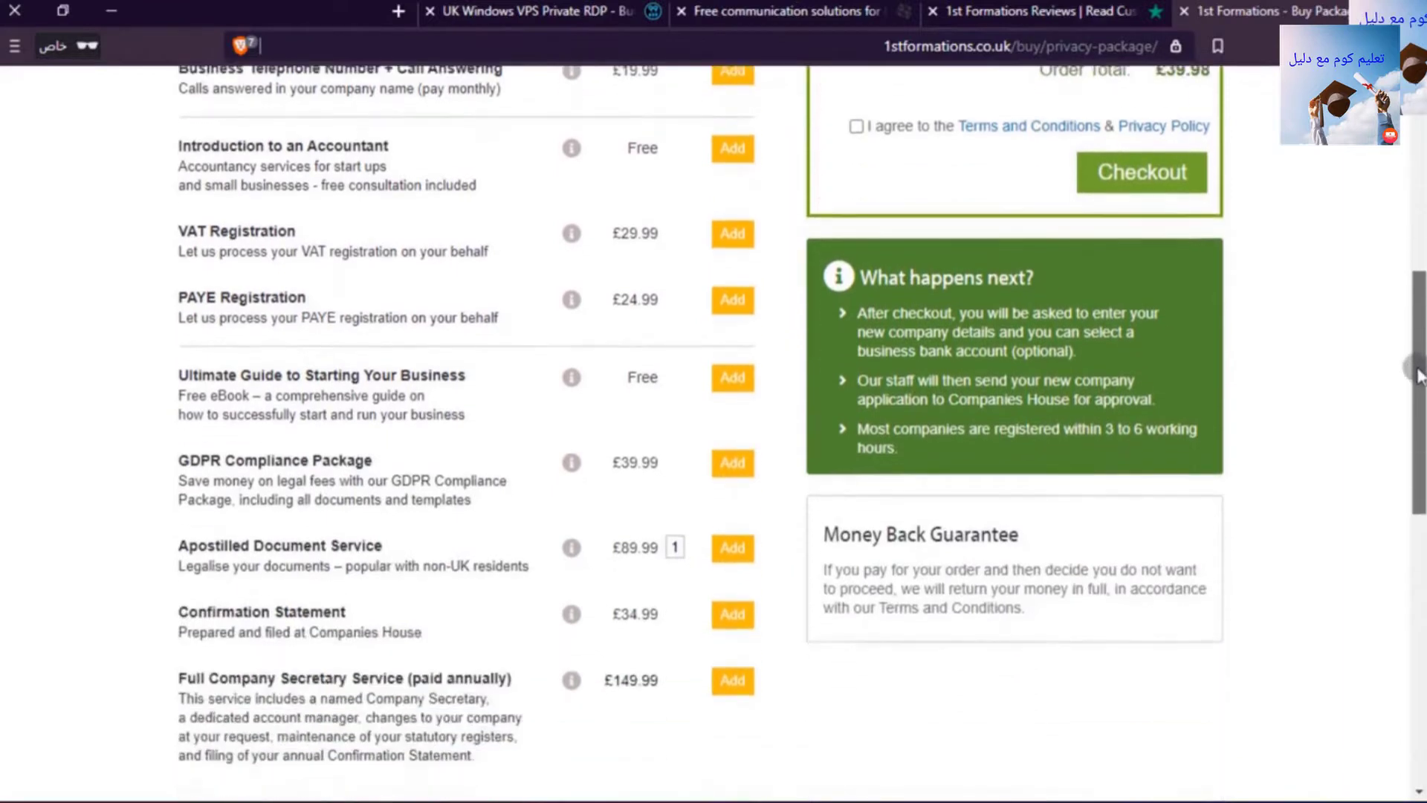
scroll(1358, 269, up, 3)
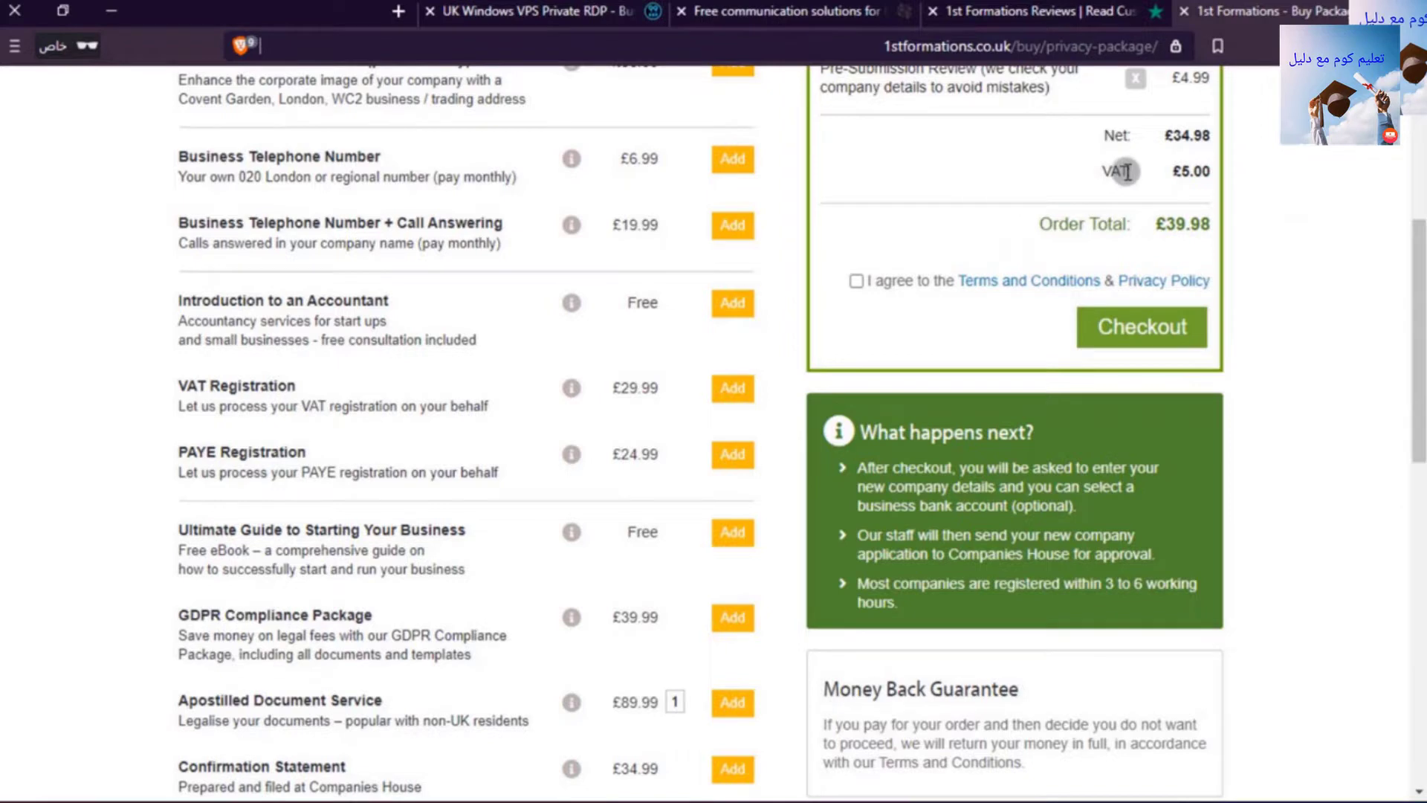
scroll(1139, 162, up, 3)
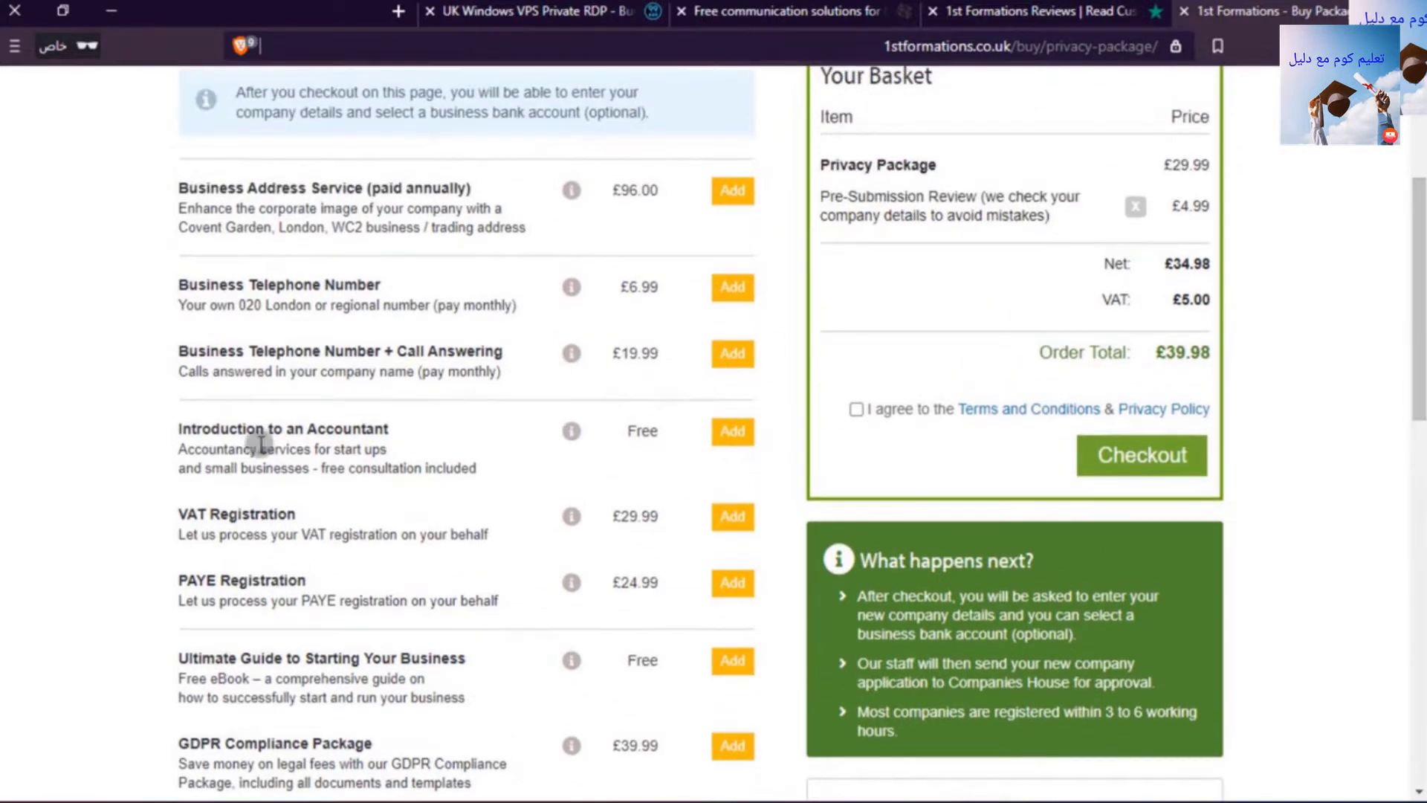
scroll(1219, 312, down, 5)
scroll(1218, 312, up, 7)
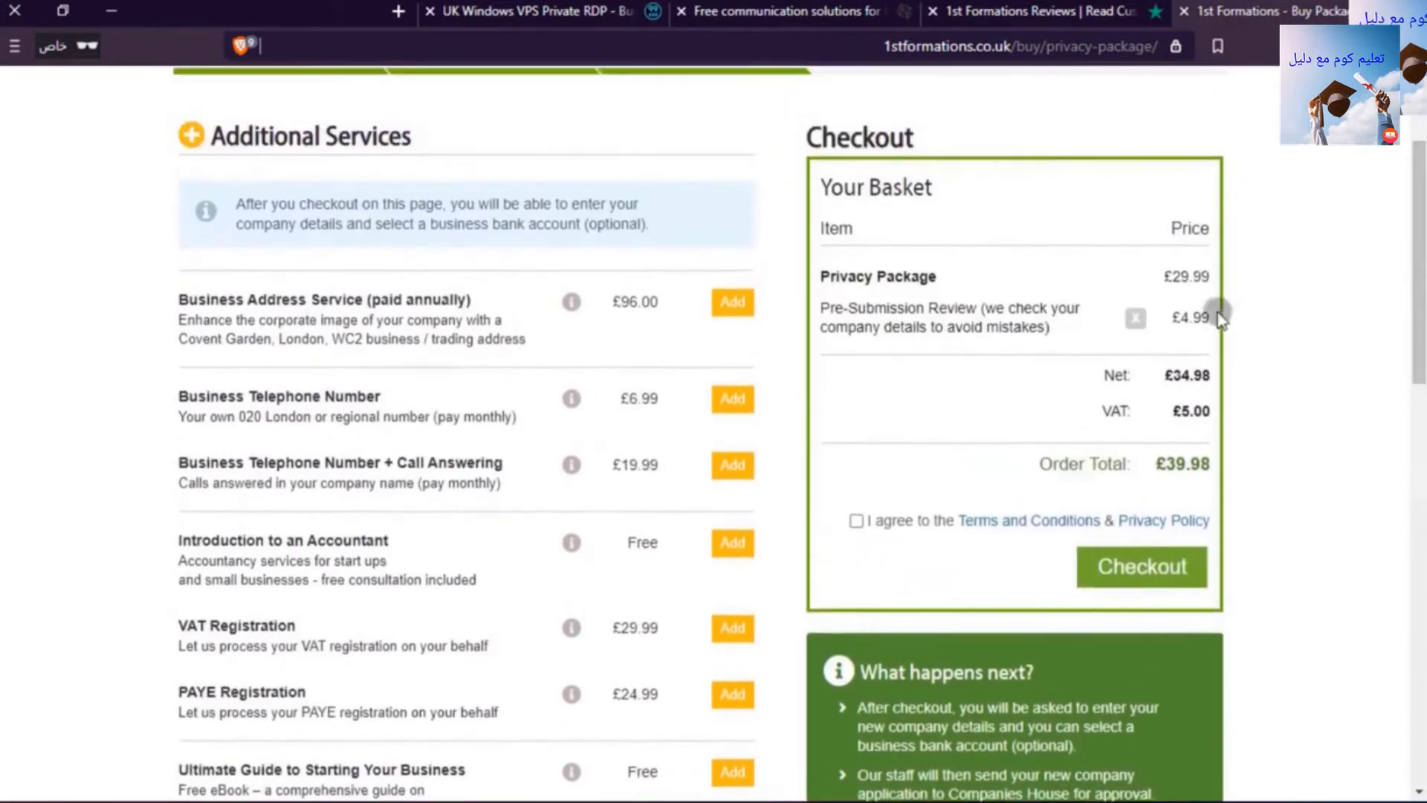
click(856, 520)
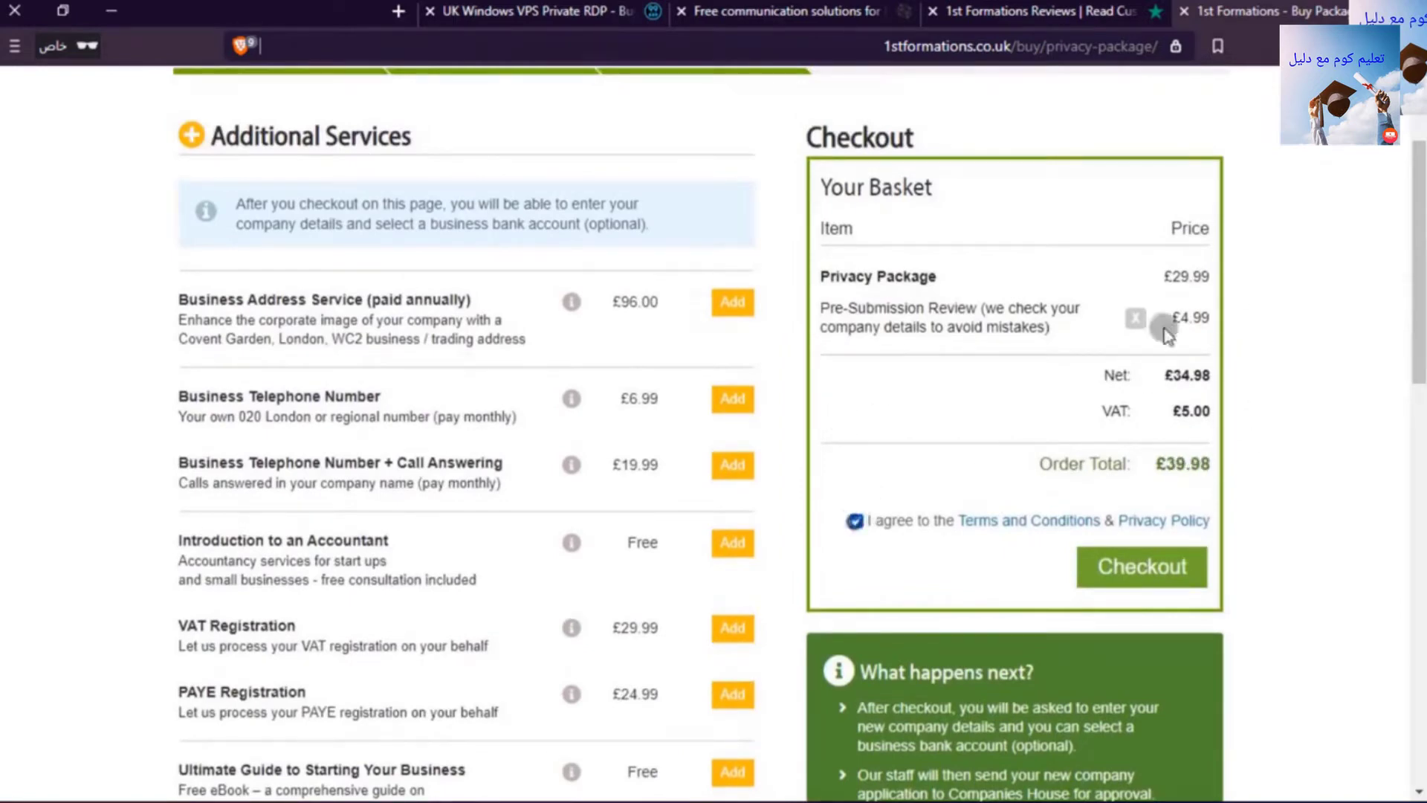
click(1135, 571)
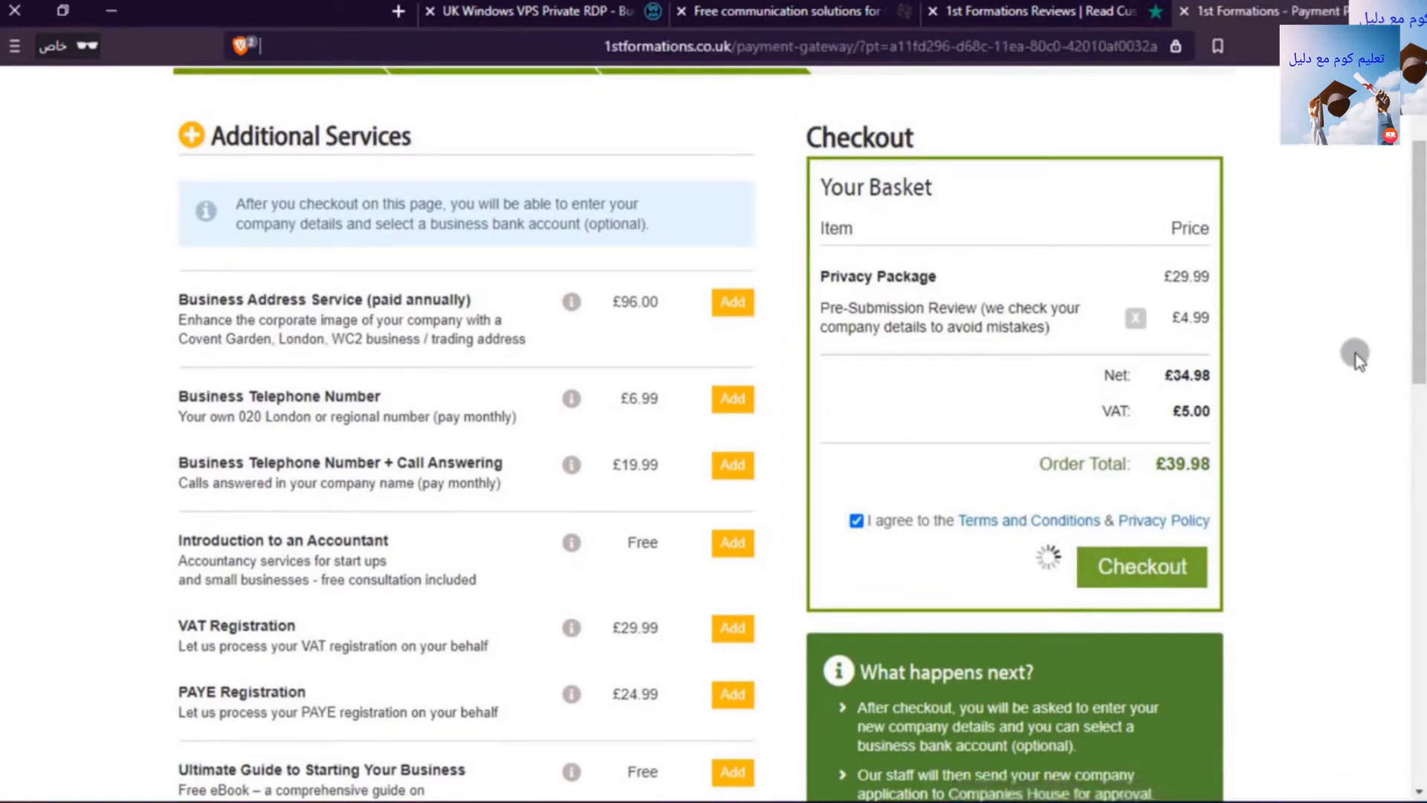
Examine the payment page's account, billing address and card details fields.
scroll(637, 261, down, 5)
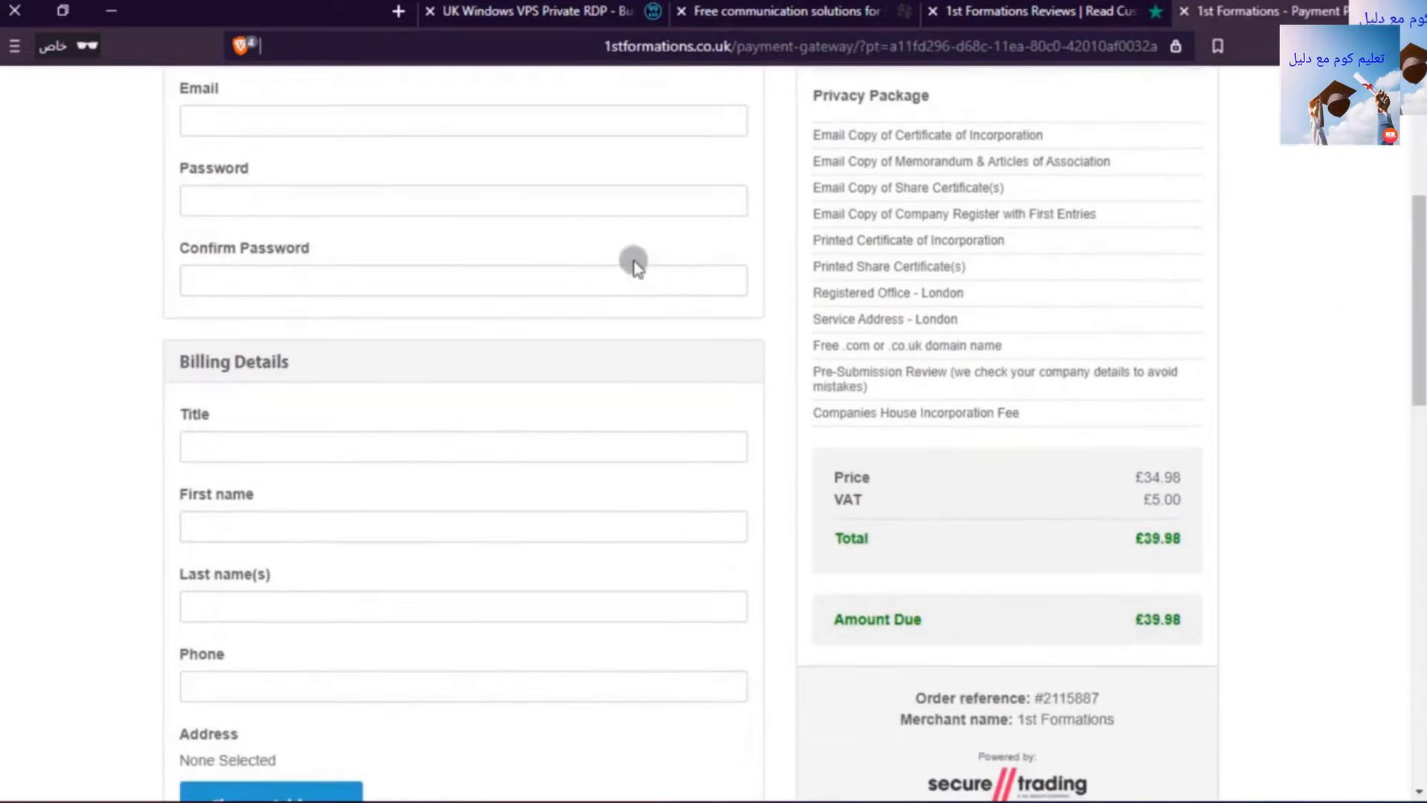
scroll(394, 268, down, 2)
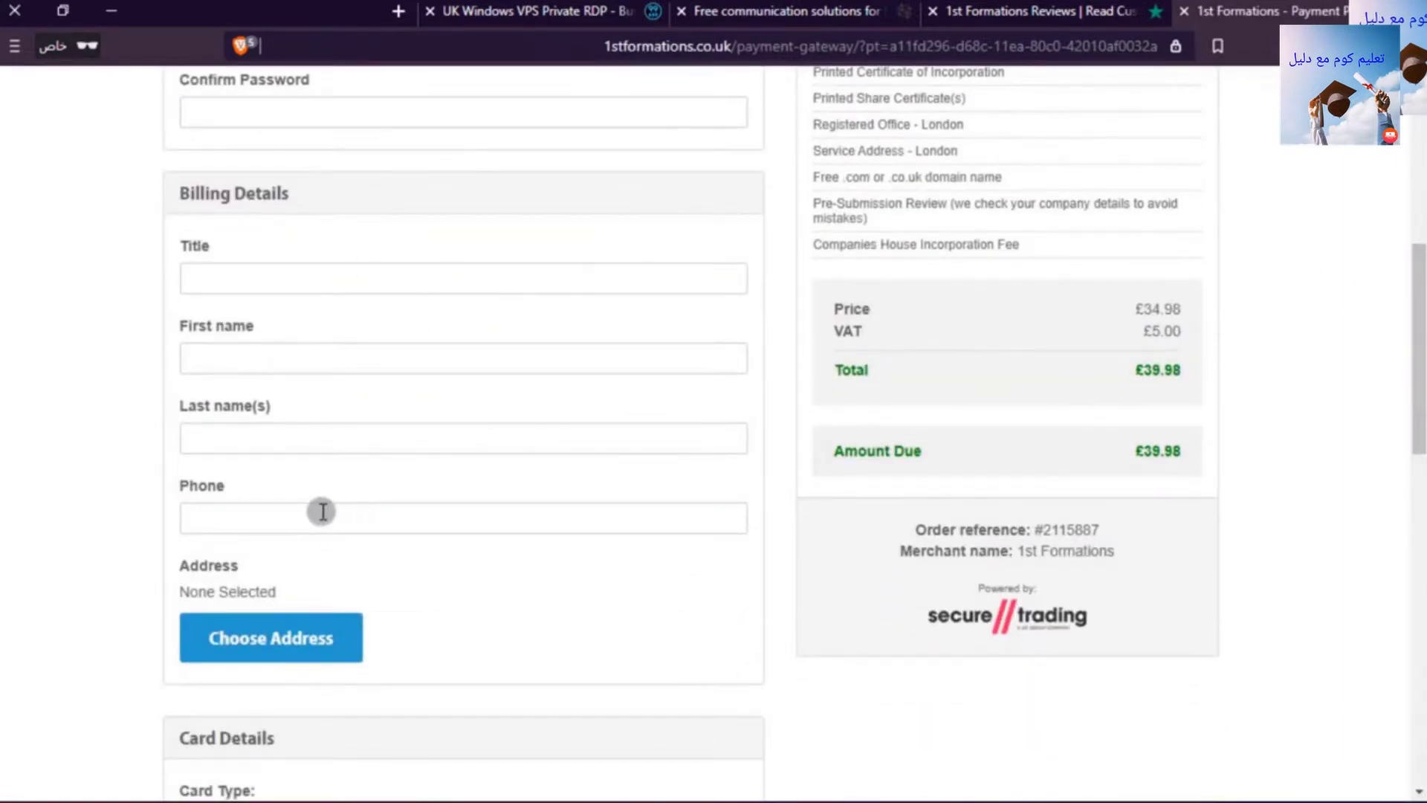
scroll(1409, 476, down, 4)
scroll(398, 376, down, 3)
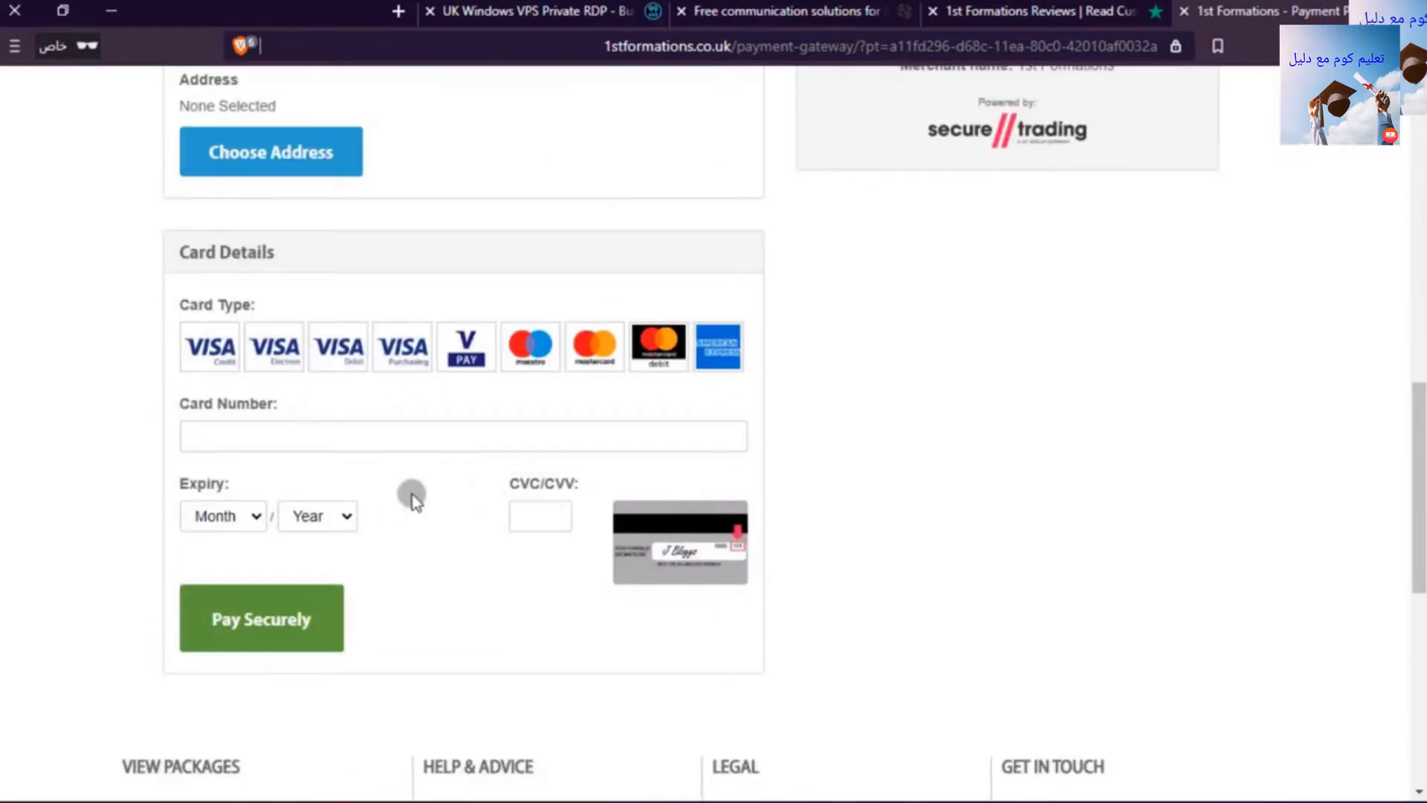
drag(1420, 520, 1416, 246)
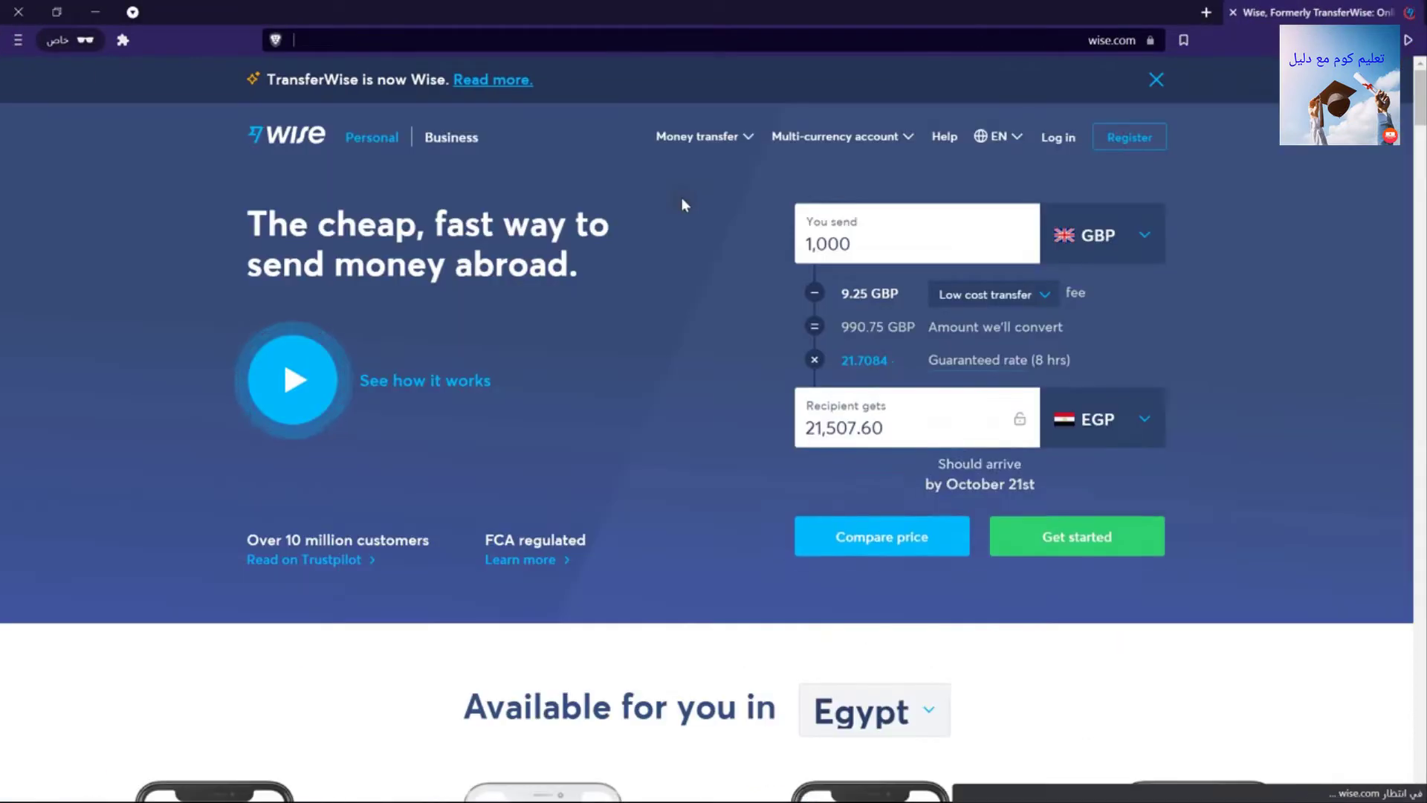
On the Wise website, start registering a business account and submit the e-mail address.
click(451, 137)
click(313, 527)
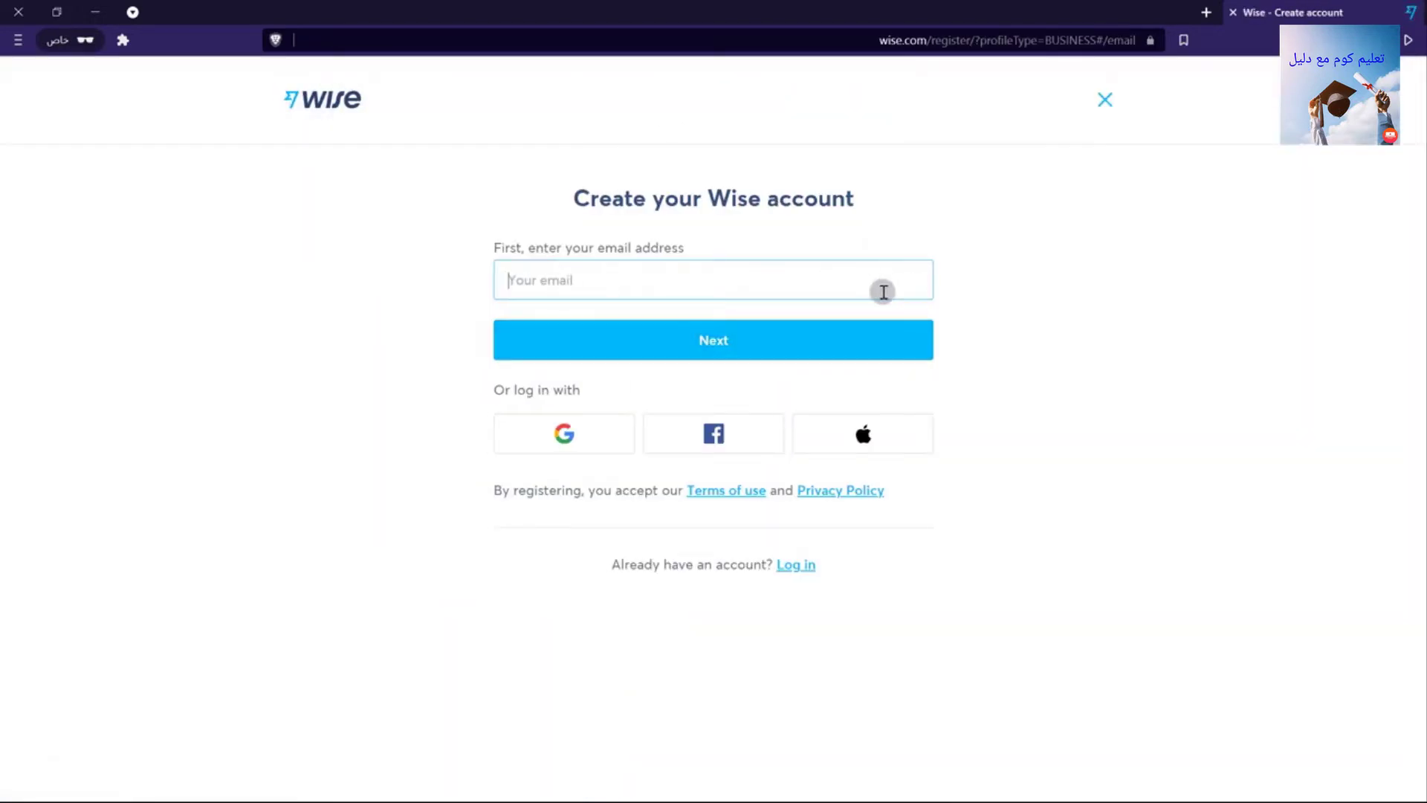
click(736, 327)
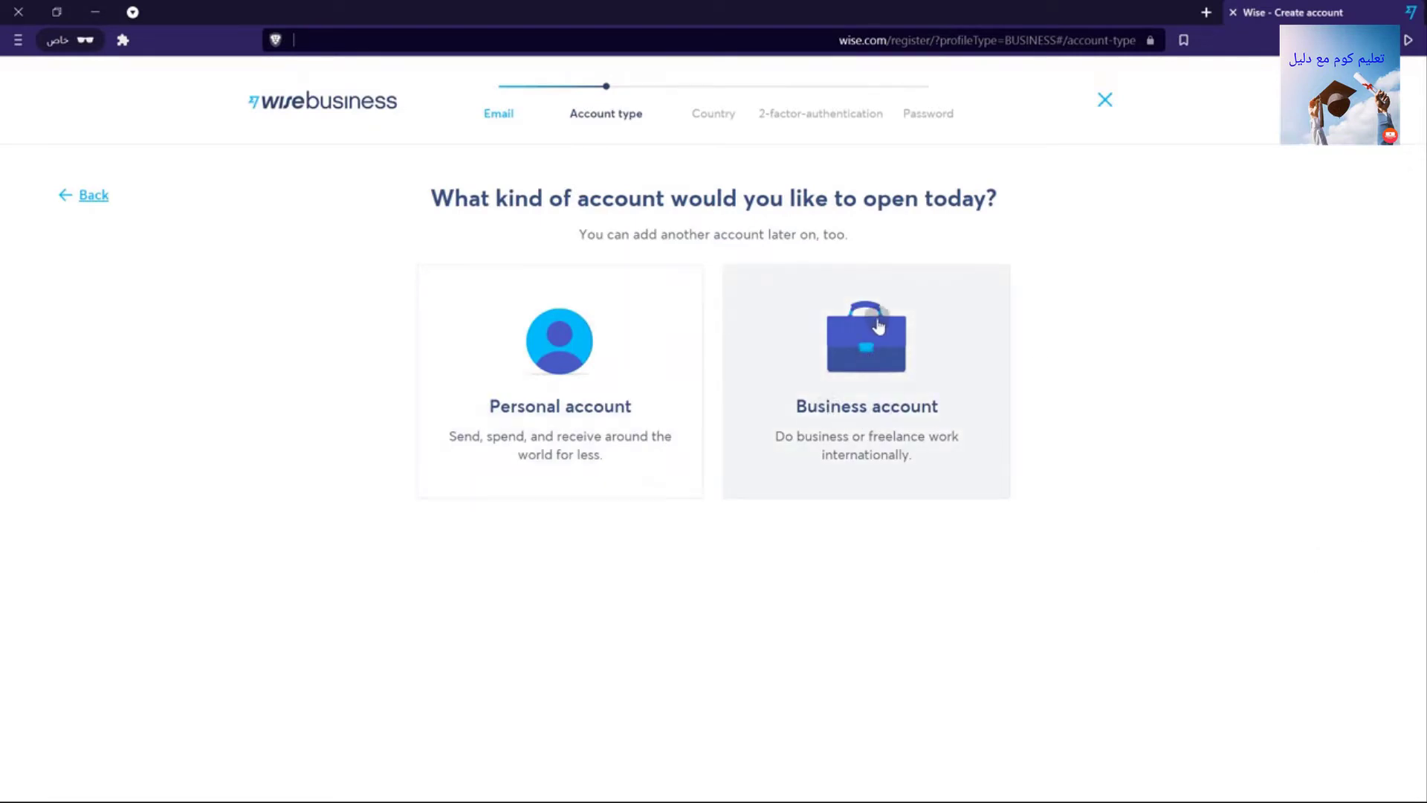
Choose a Business account and continue with United Kingdom as the country of registration.
click(875, 325)
click(873, 270)
click(1016, 270)
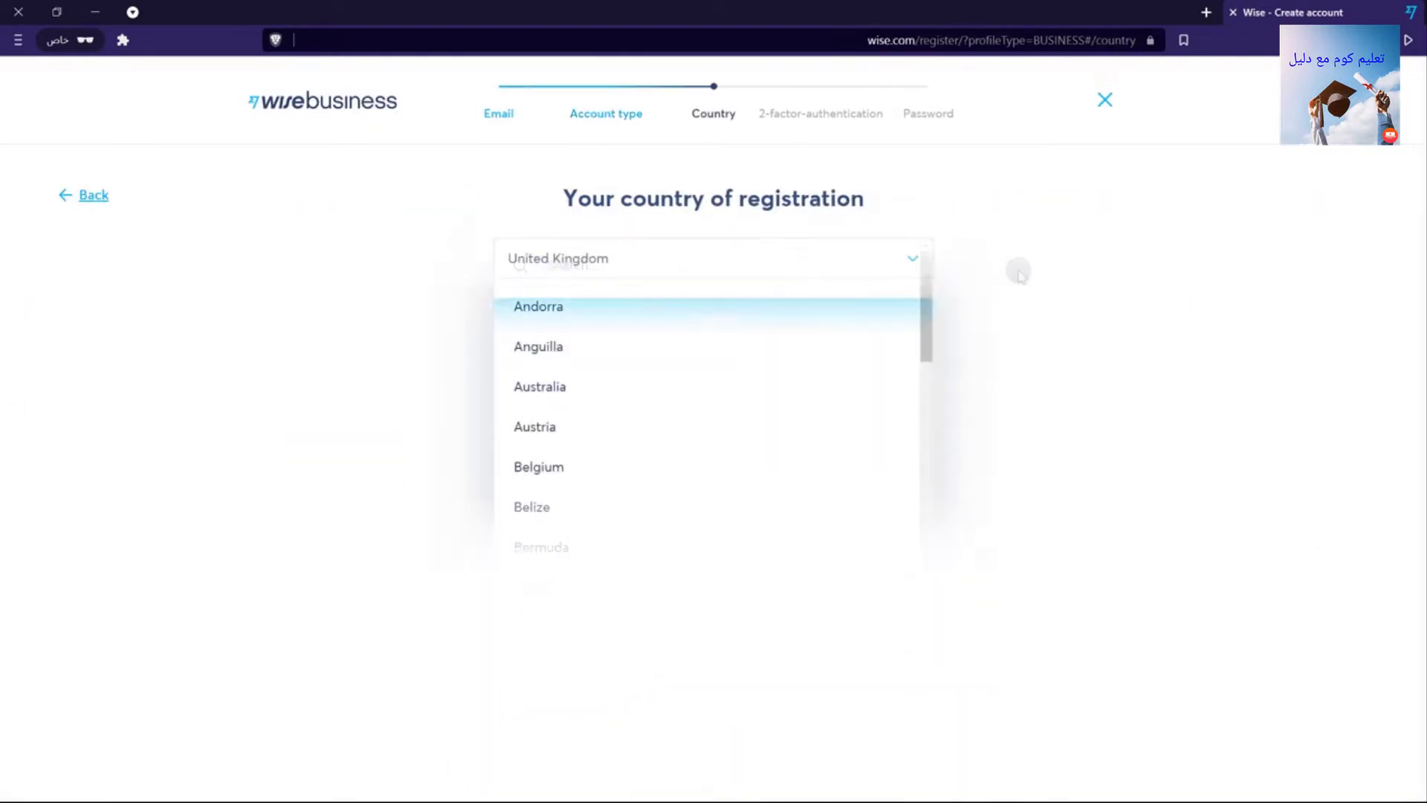
click(706, 318)
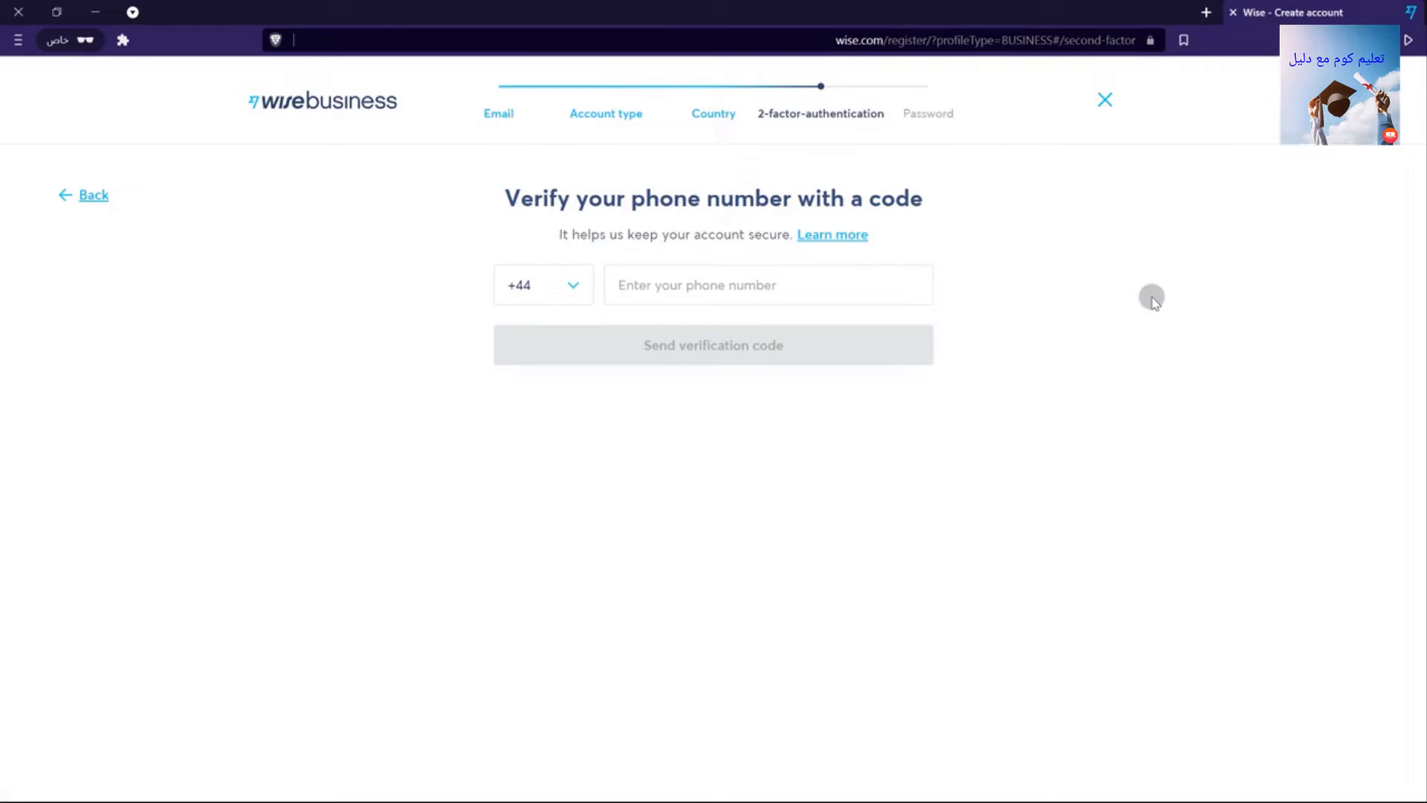
click(550, 286)
text(eg)
click(543, 321)
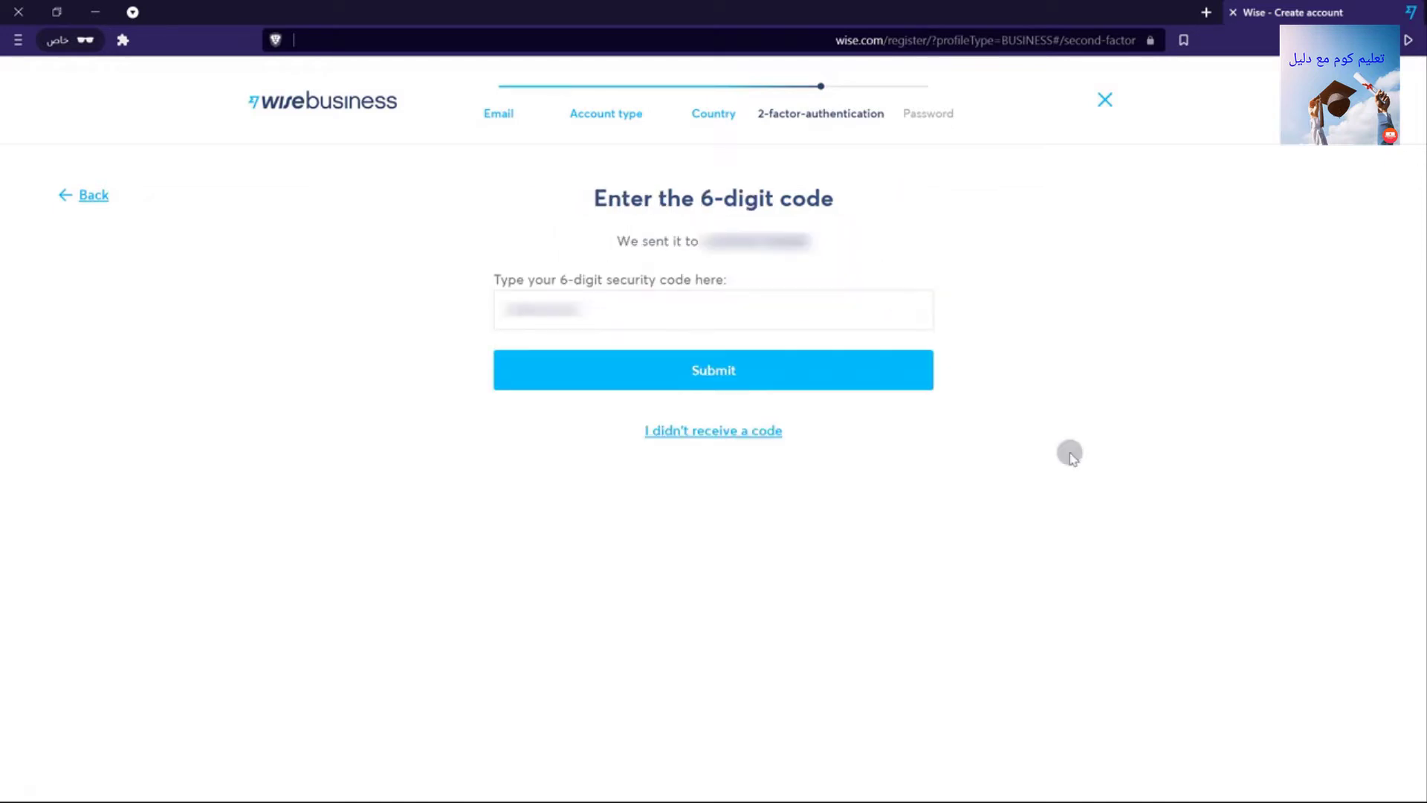
click(758, 388)
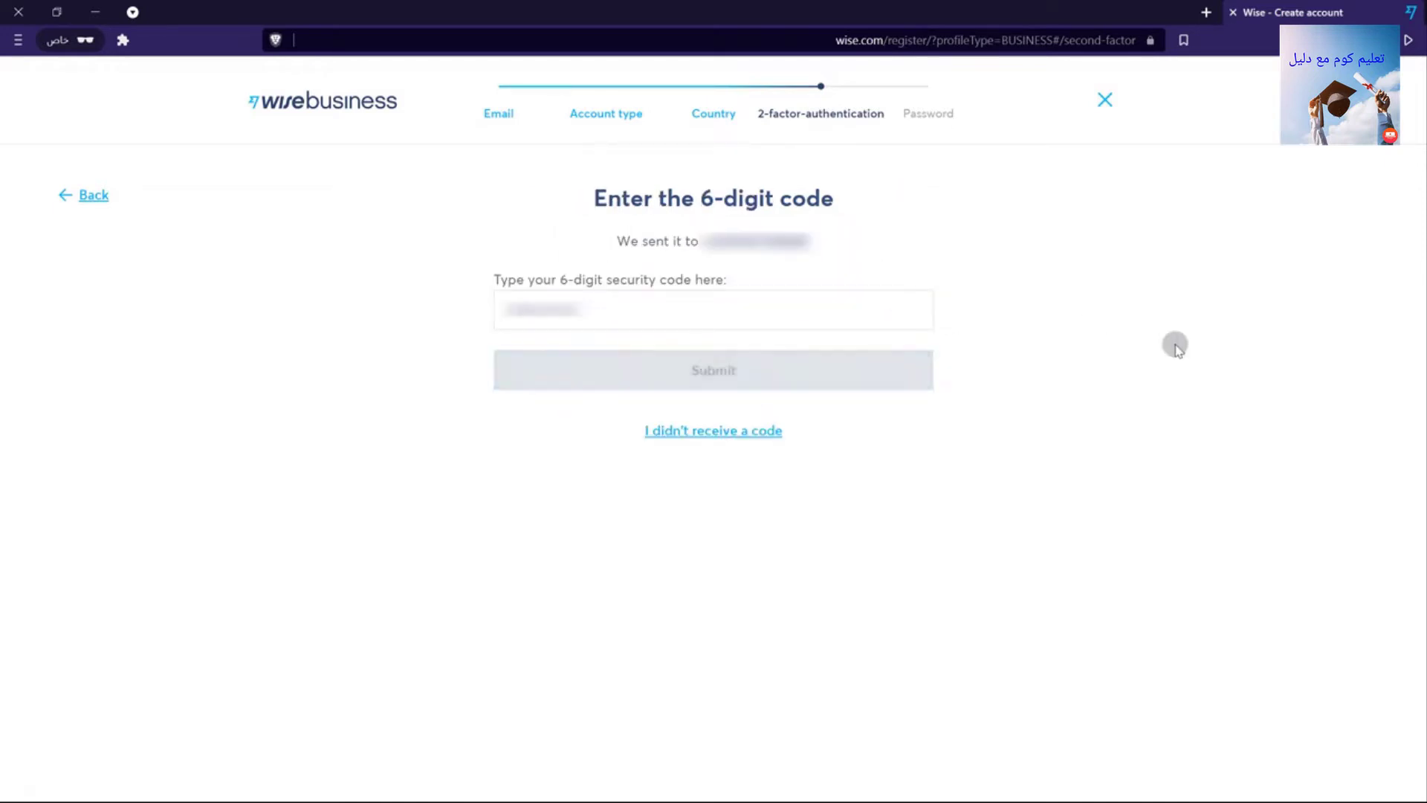
click(771, 369)
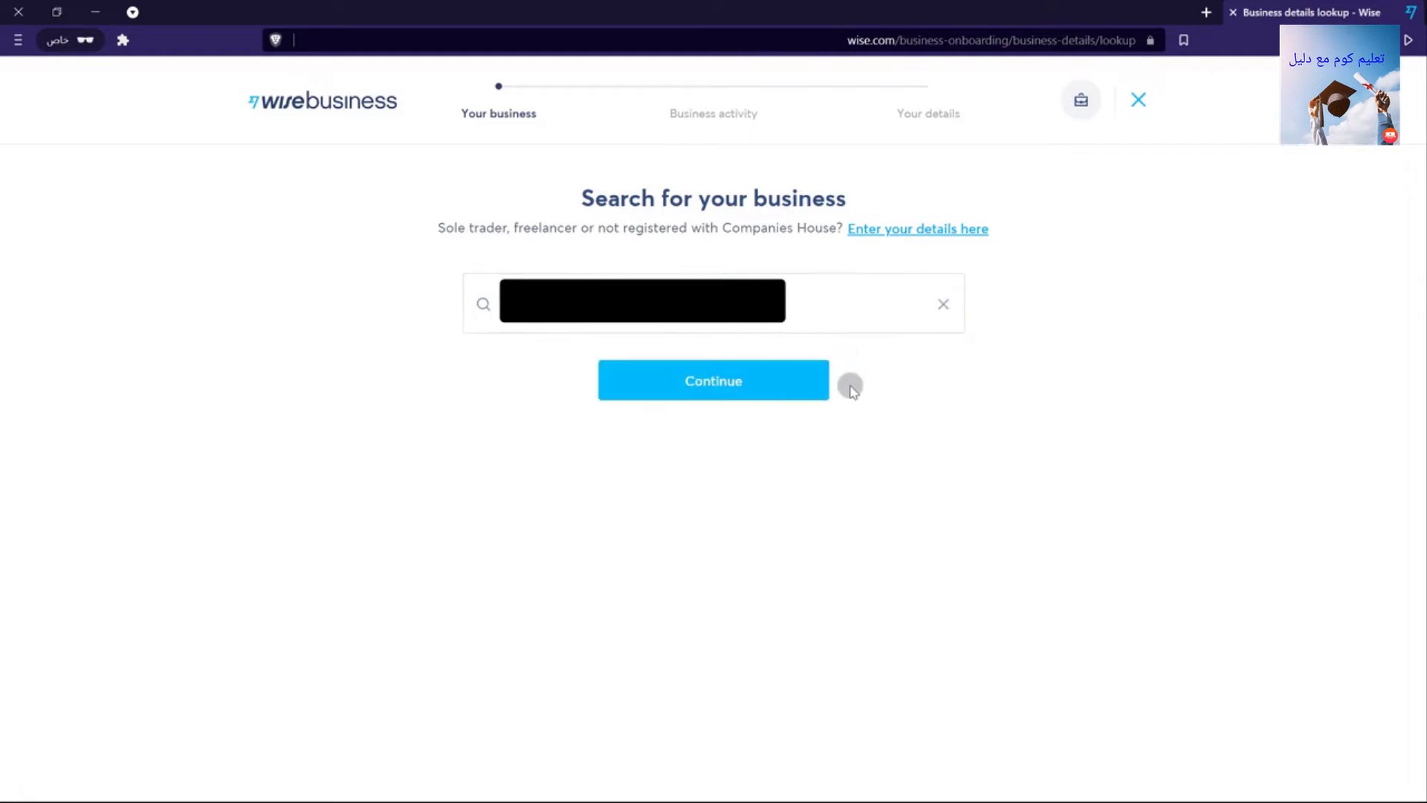
Look up the registered business, confirm its details and use its registered address as the trading address.
click(818, 380)
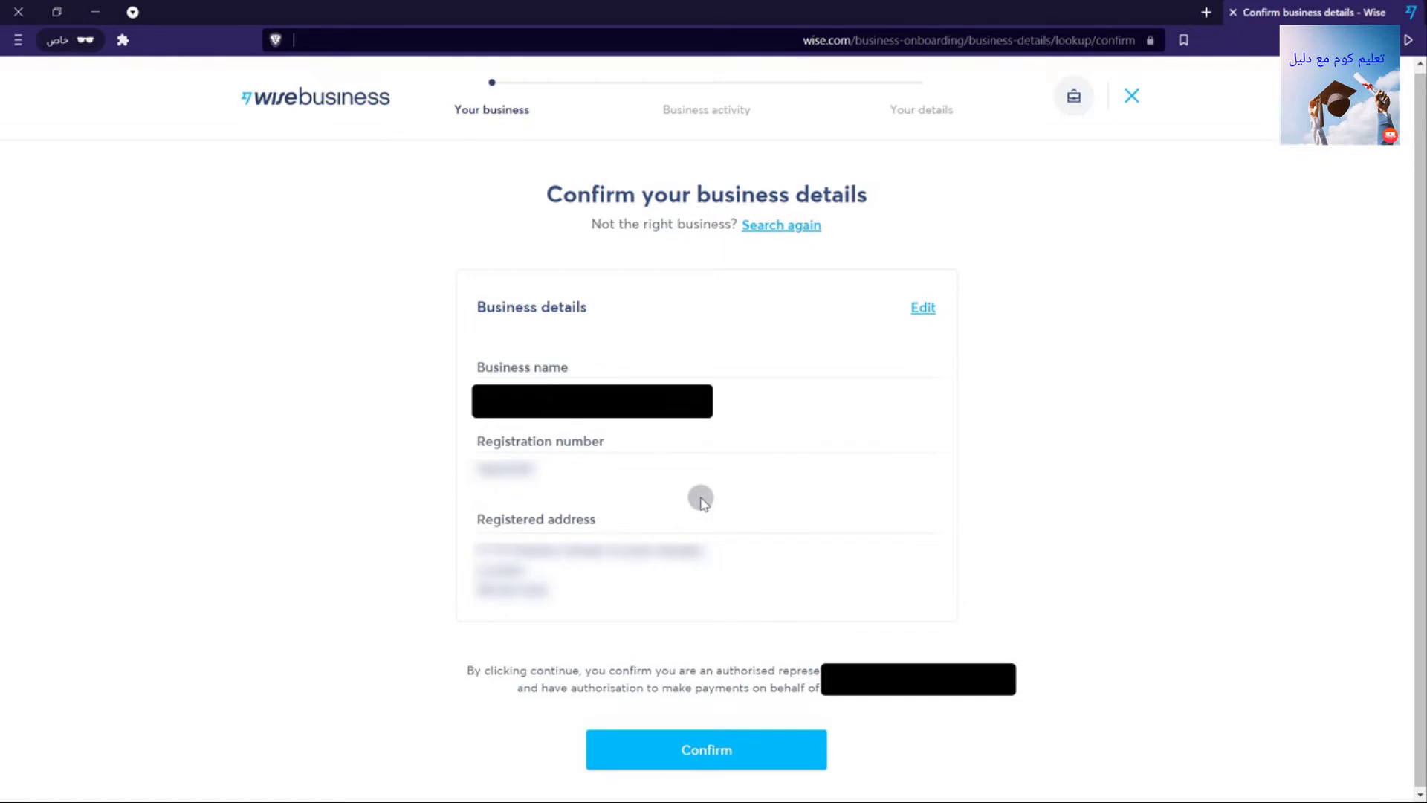
click(733, 751)
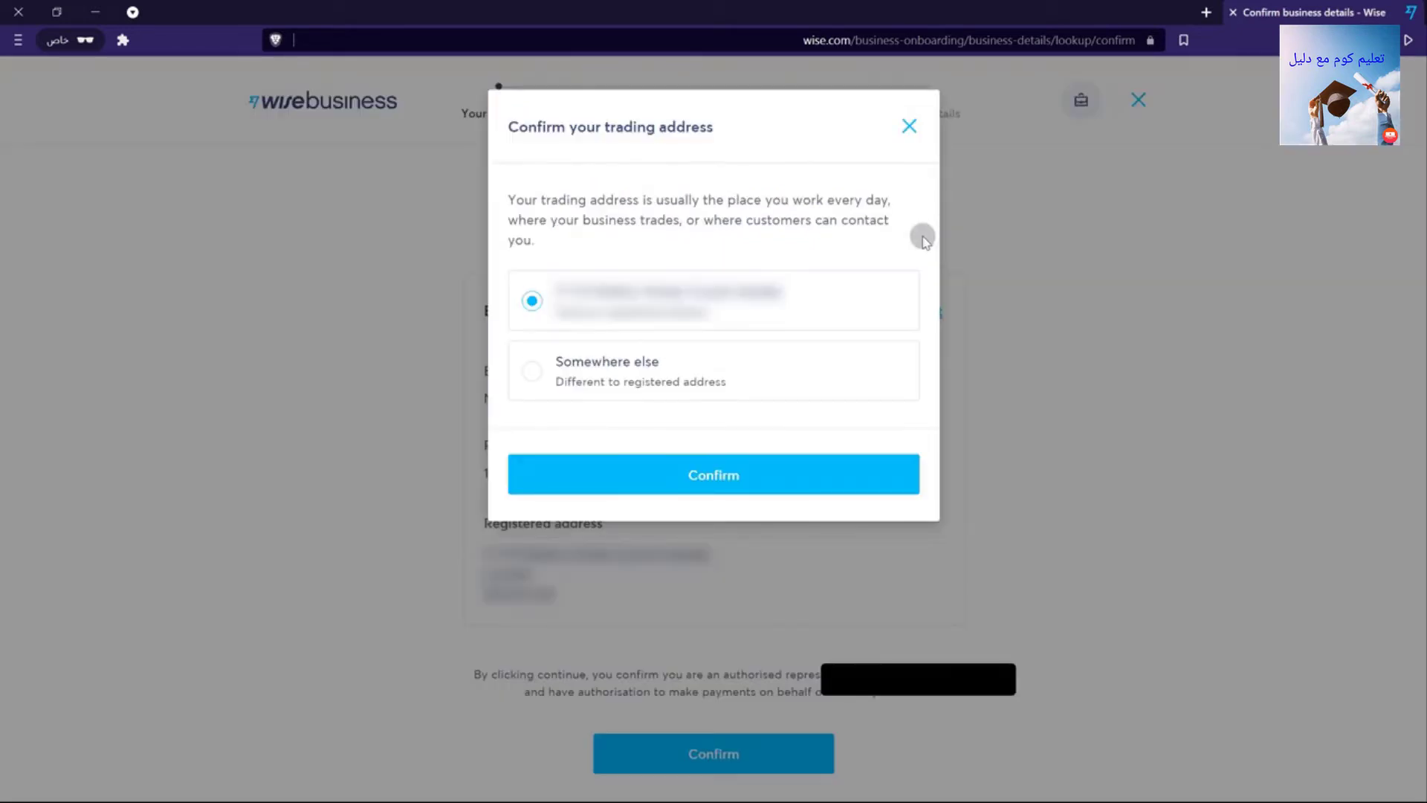
click(791, 485)
click(701, 754)
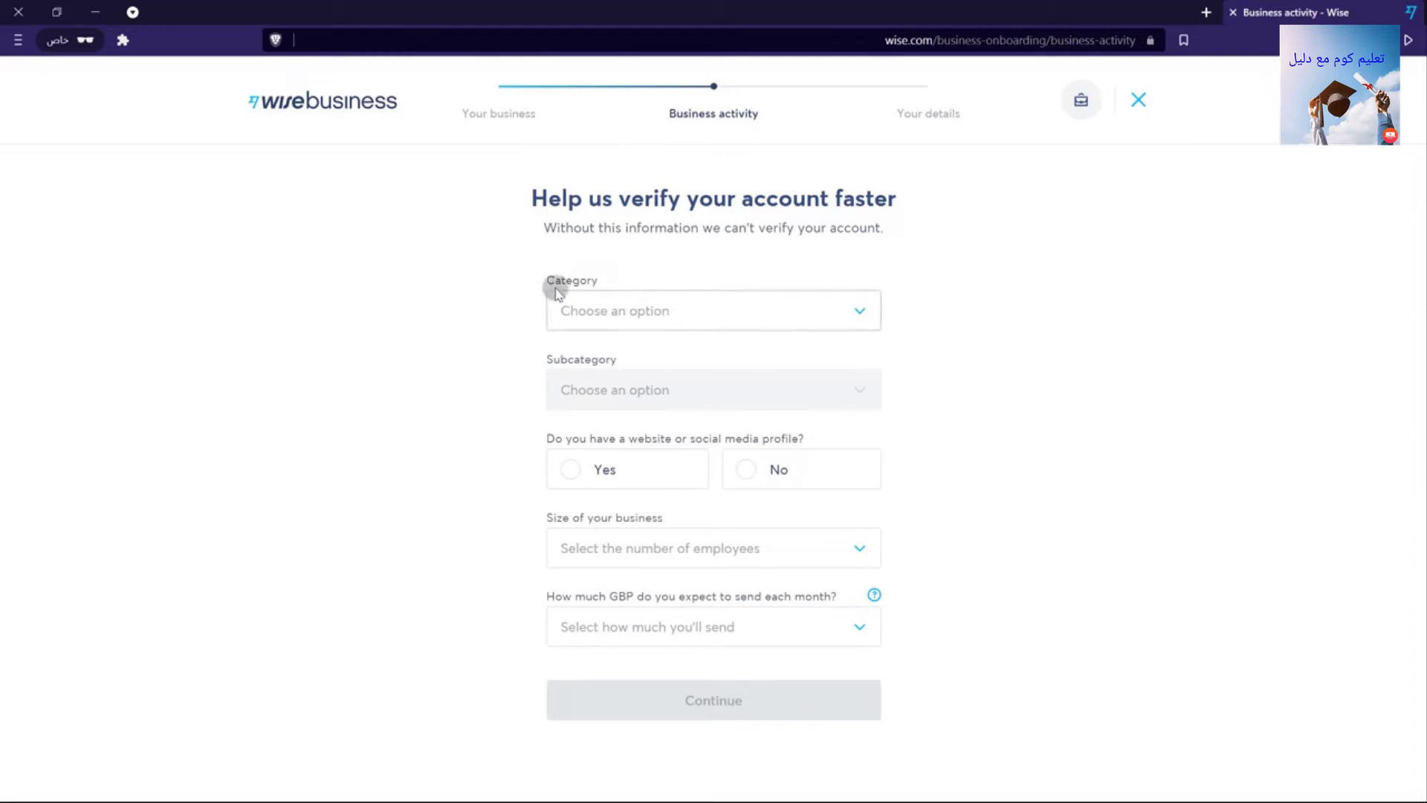
Set the business category to Design, marketing or communication and the subcategory to Advertising and marketing.
click(614, 290)
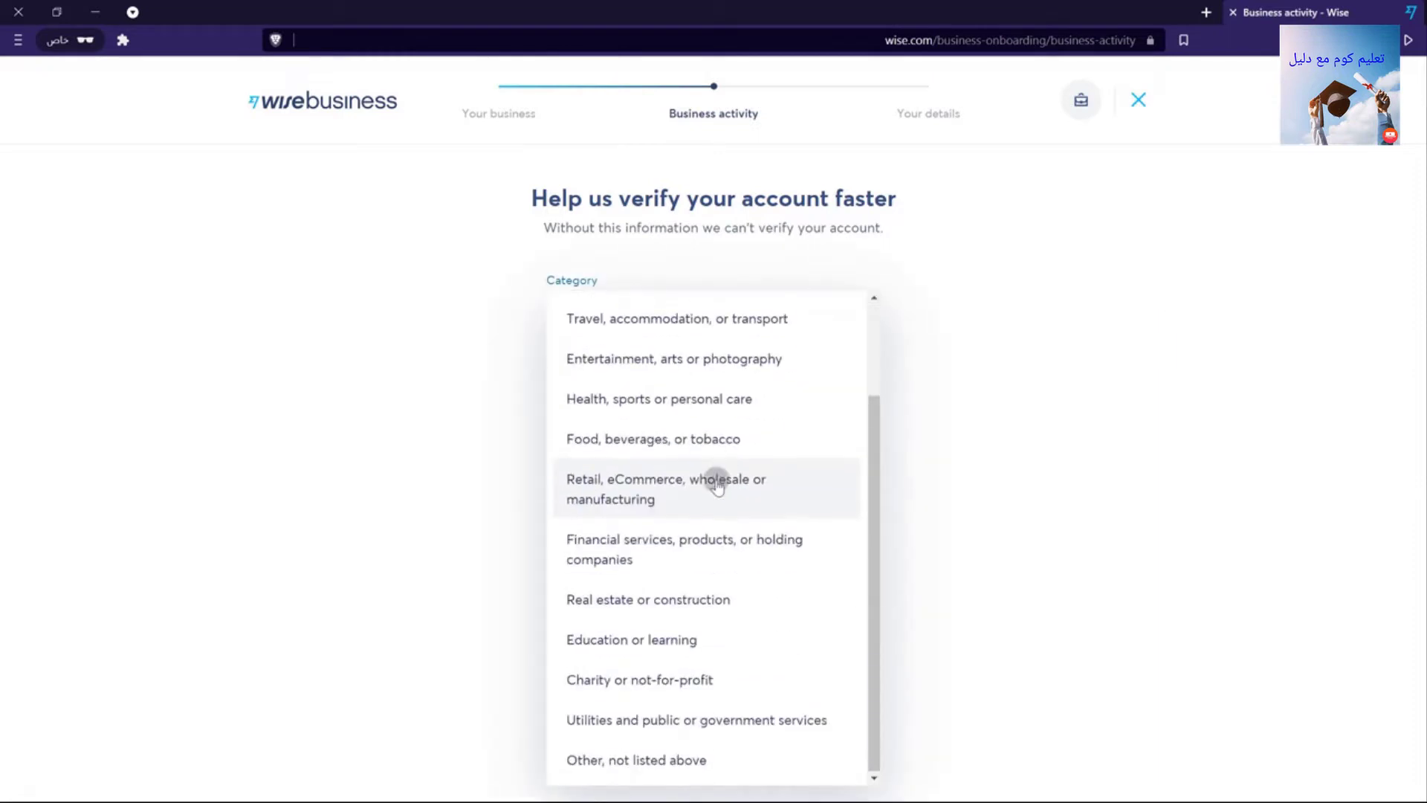
scroll(758, 404, up, 1)
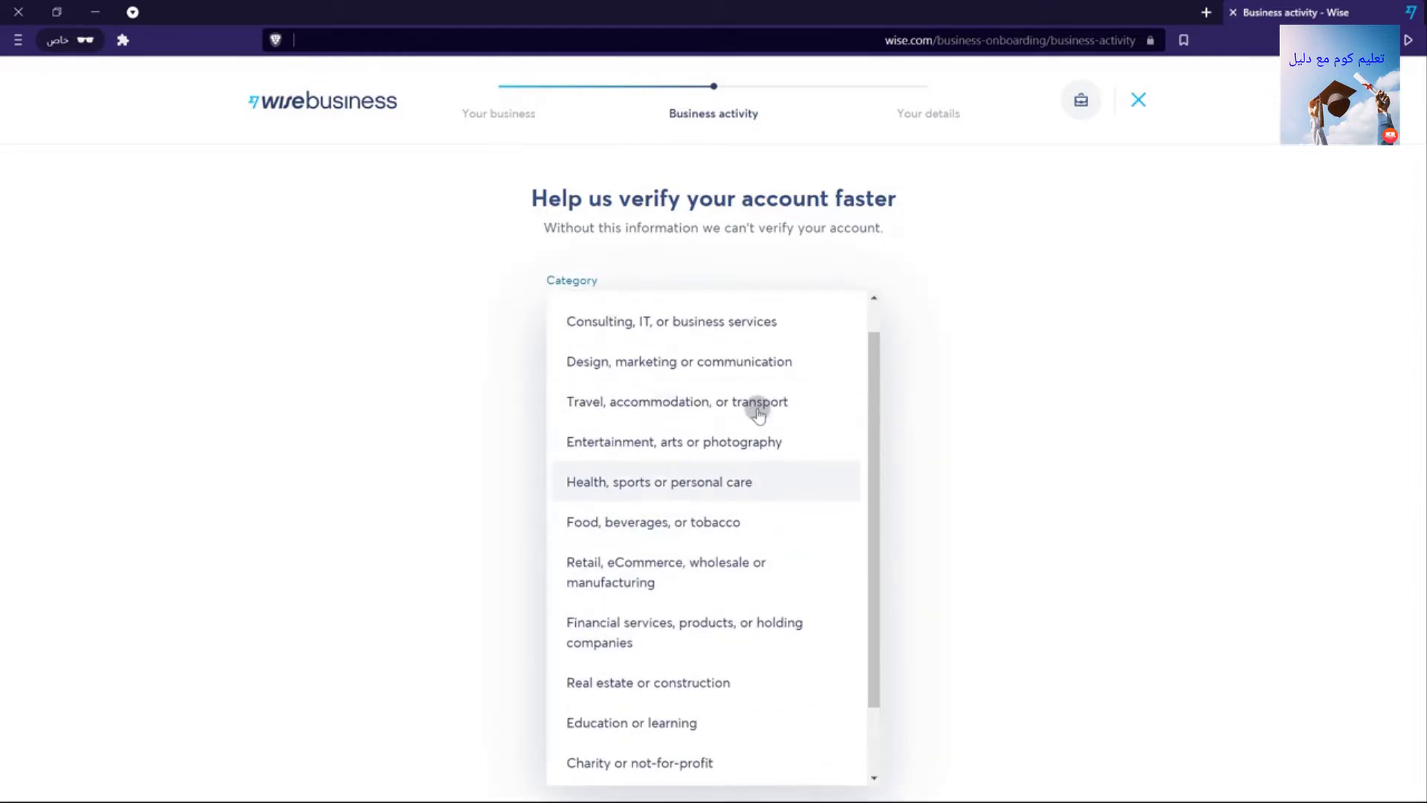
scroll(758, 407, down, 1)
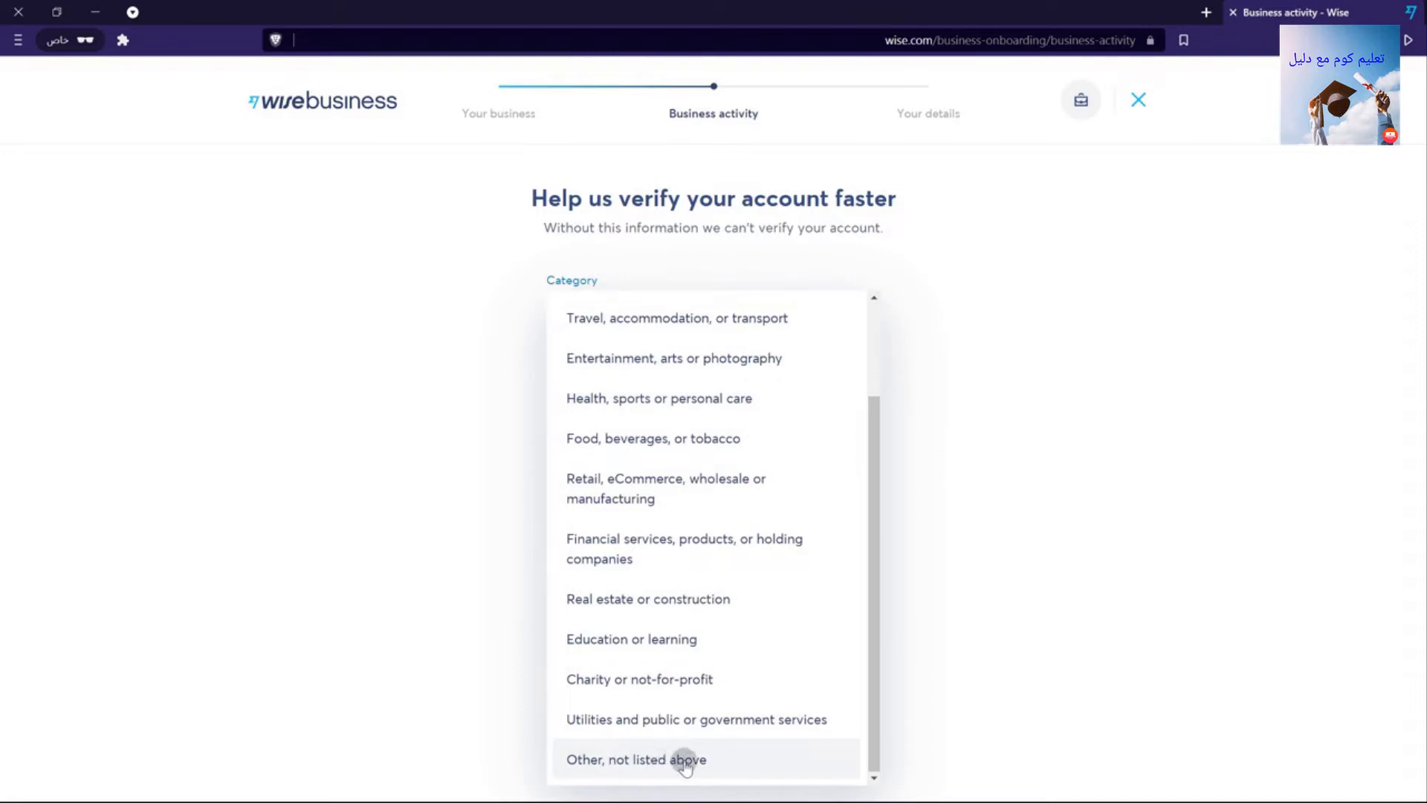
scroll(799, 456, up, 5)
click(816, 401)
click(565, 371)
click(829, 445)
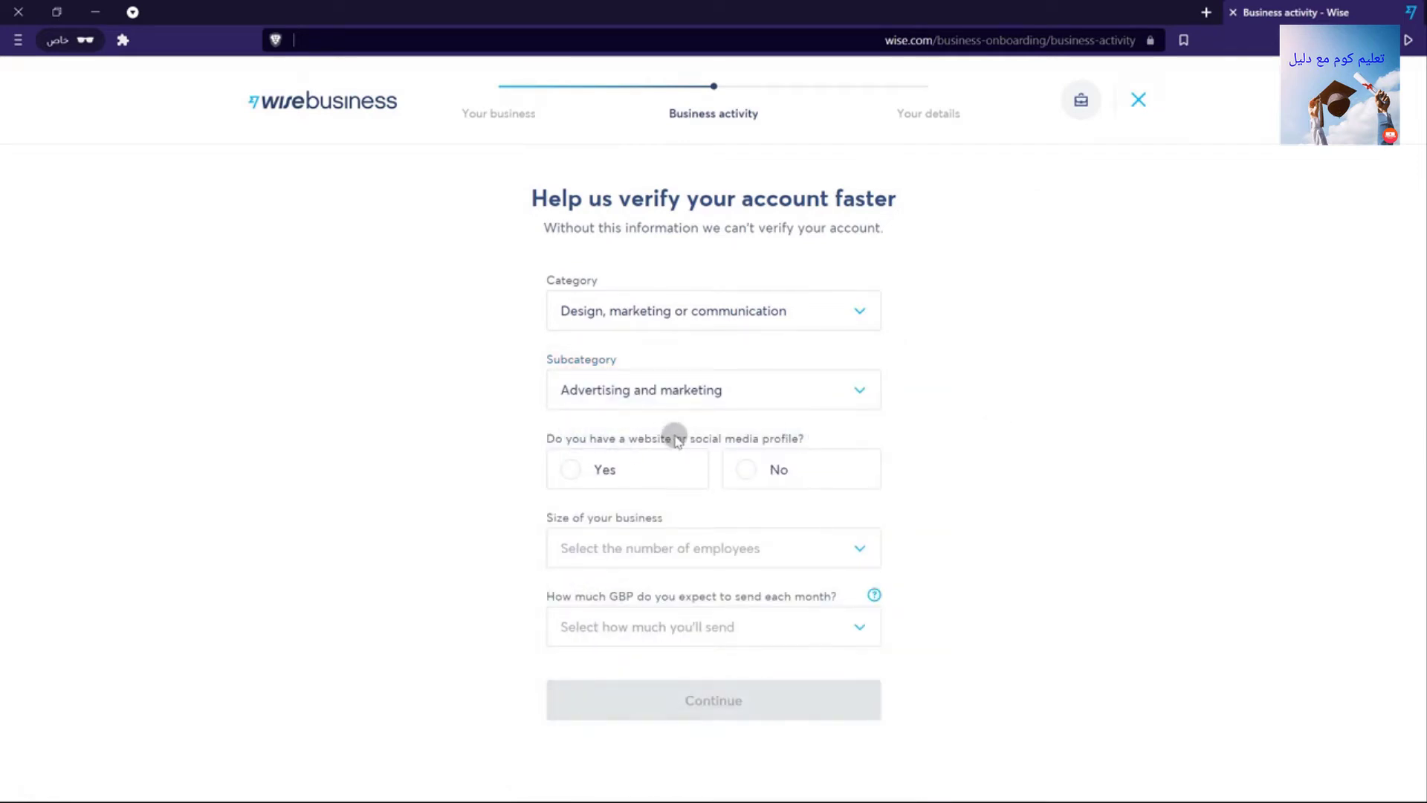
Answer No to having a website or social media profile and set the business size to 1.
click(575, 471)
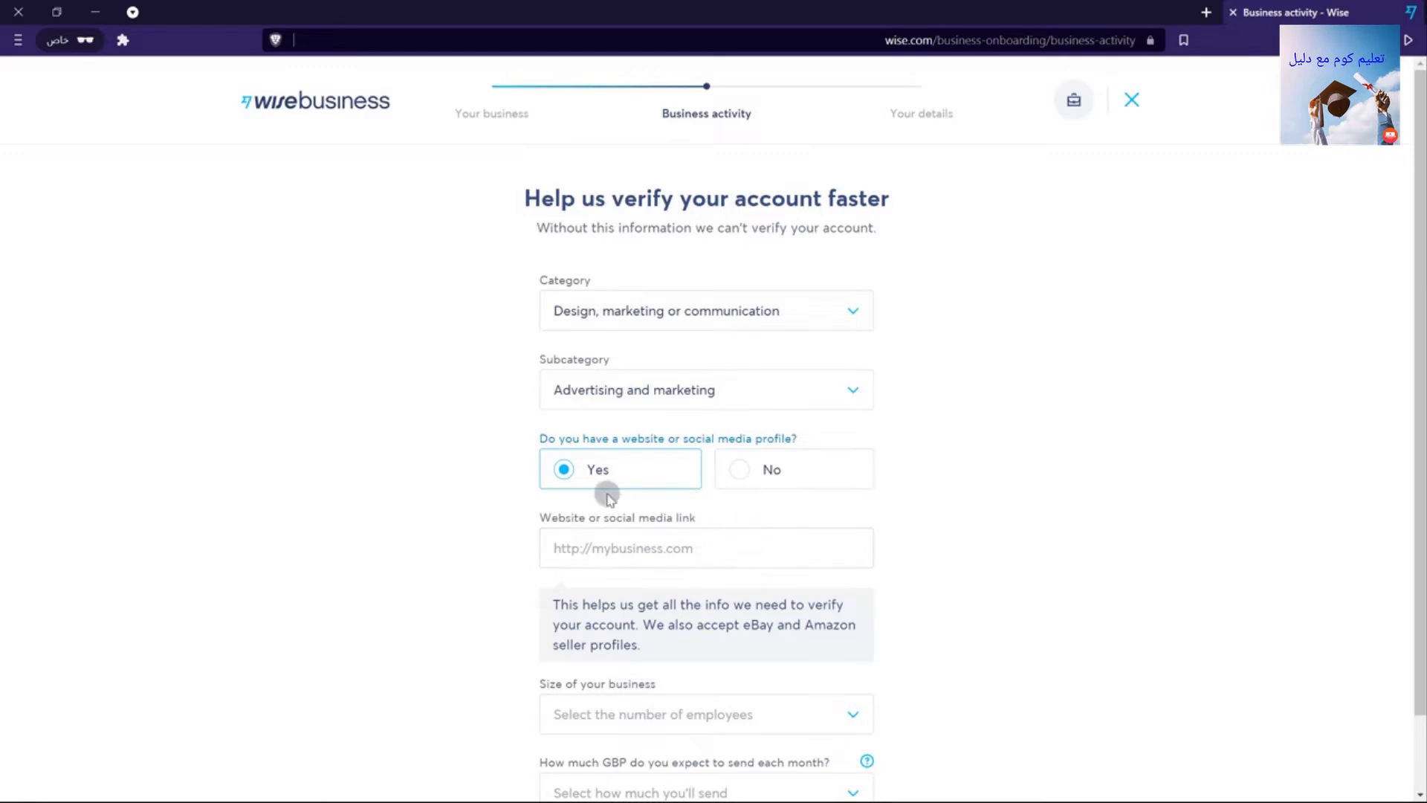
click(742, 476)
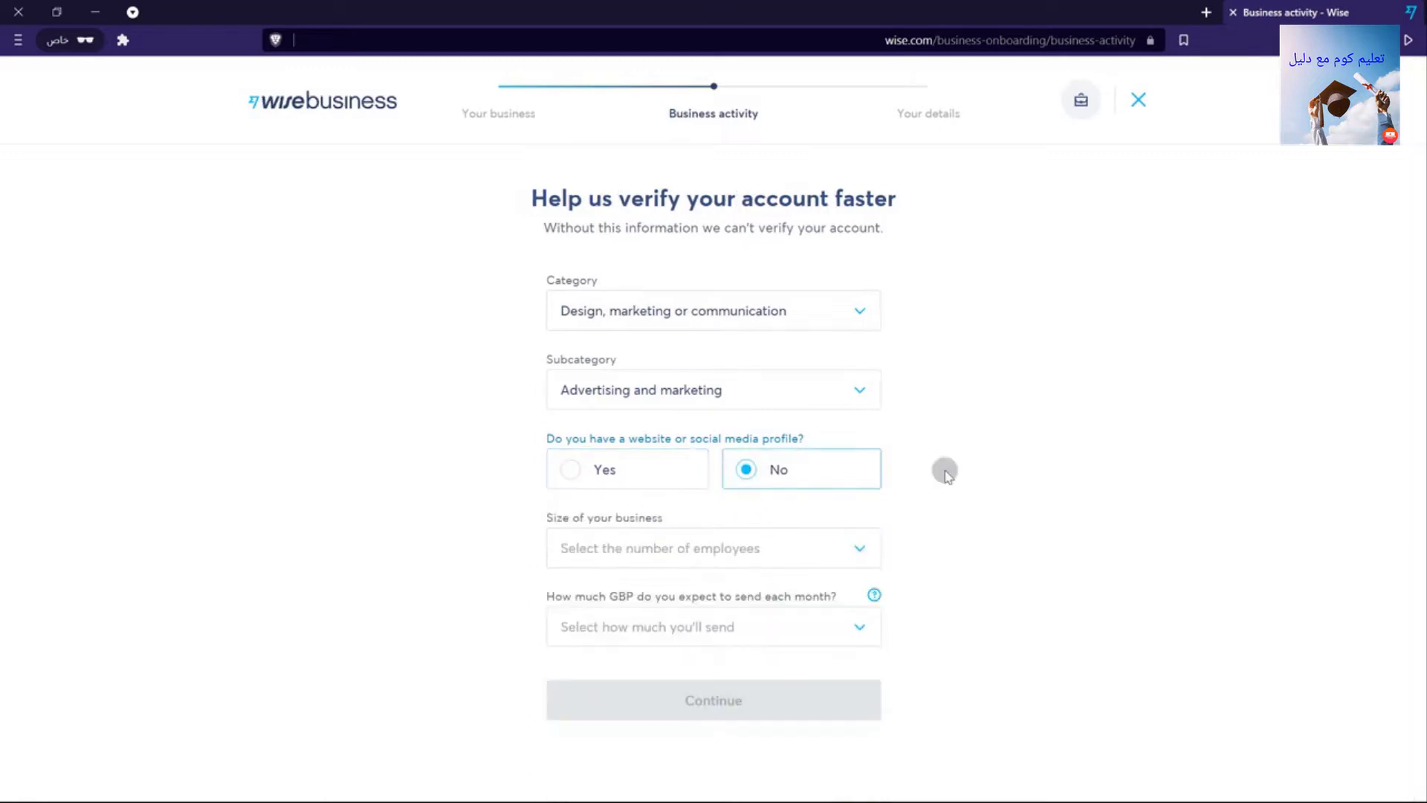
click(631, 541)
click(588, 595)
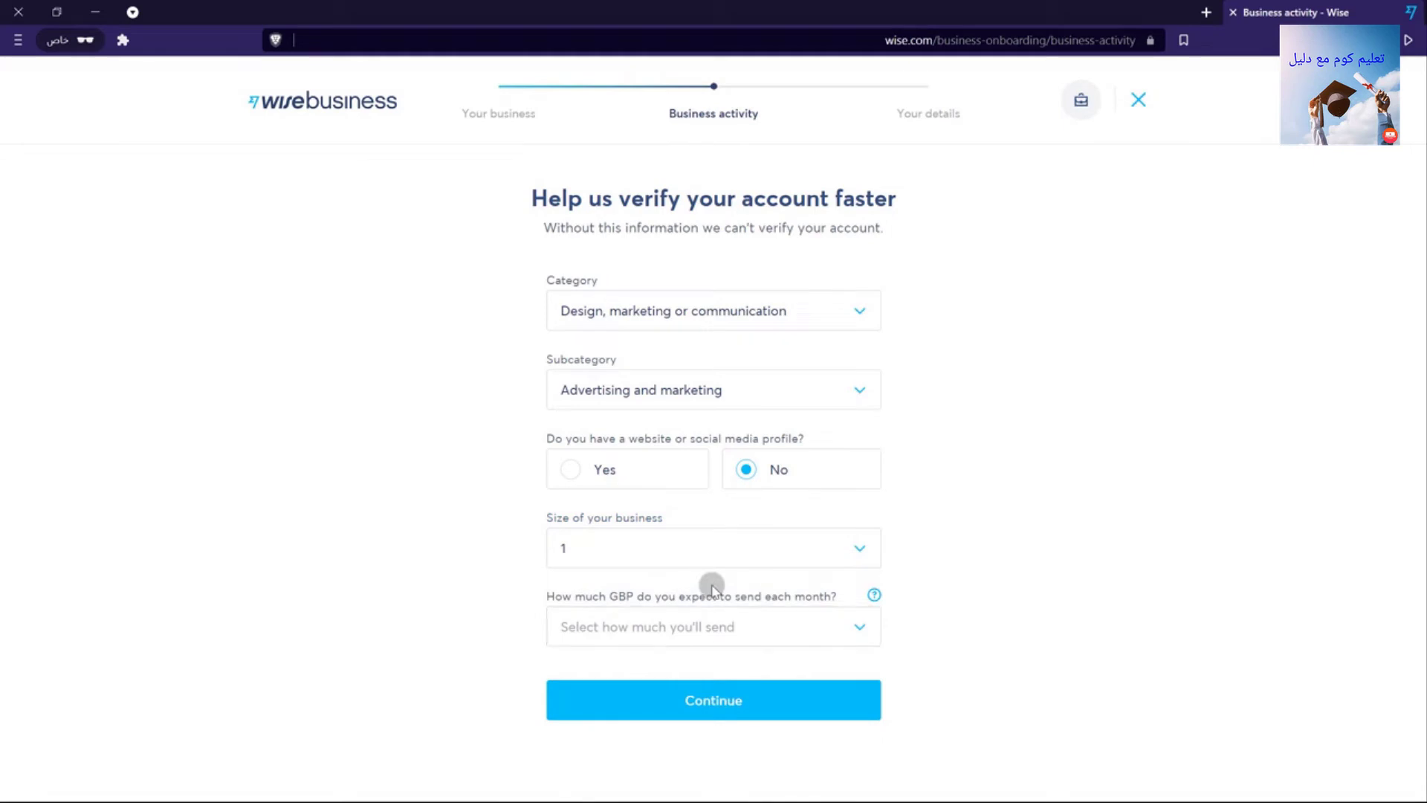
Set the expected monthly sending amount to < £5000 and continue to the personal details form.
click(751, 620)
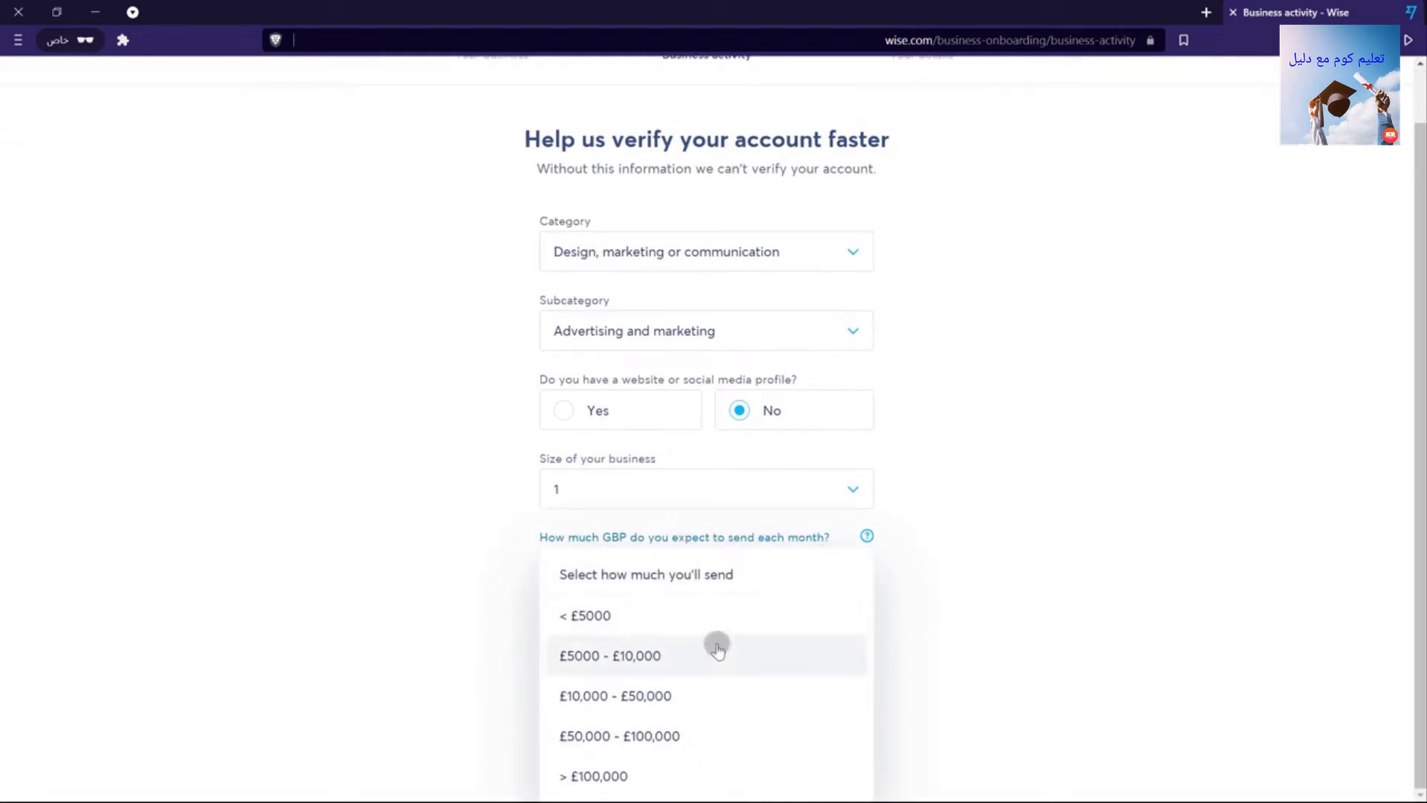
click(718, 616)
click(632, 699)
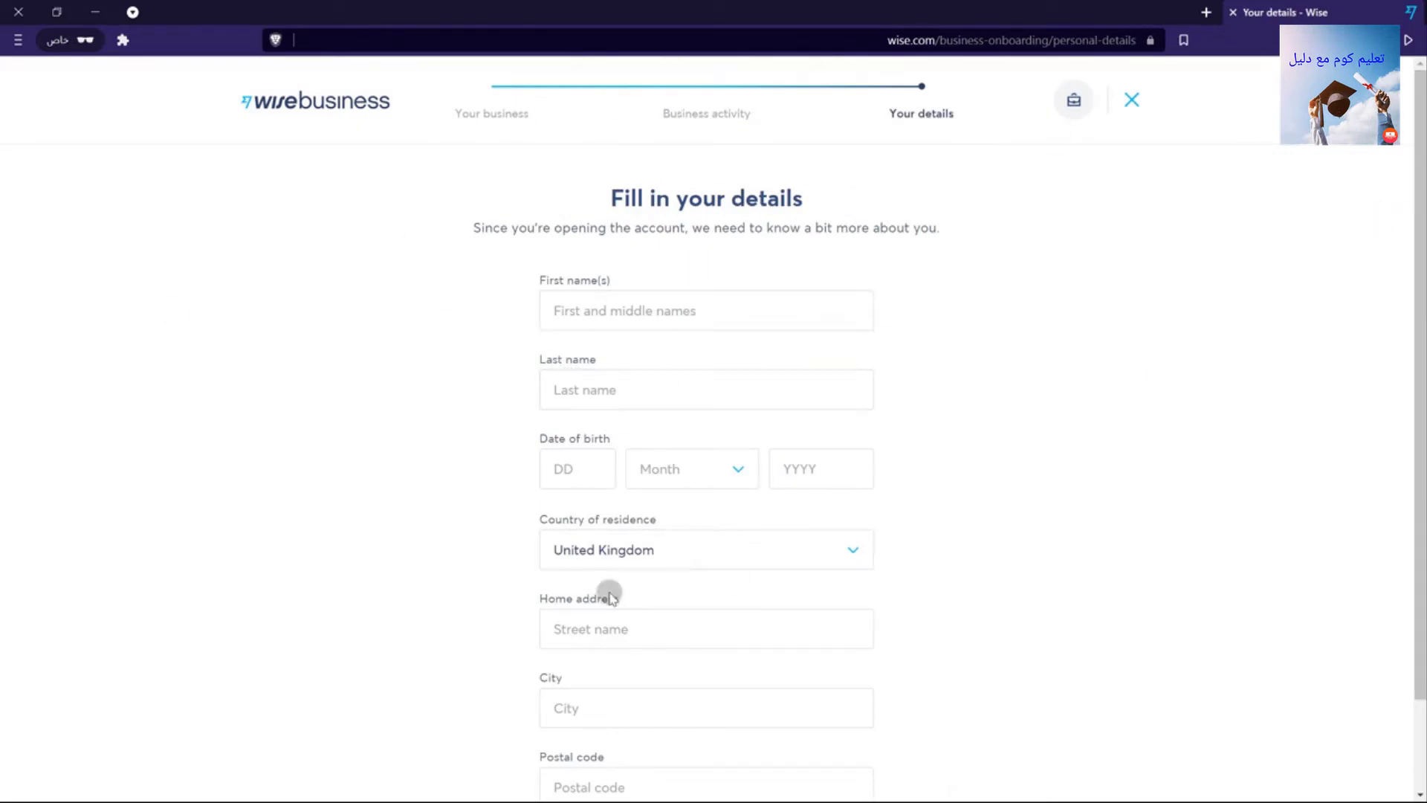
scroll(606, 587, down, 2)
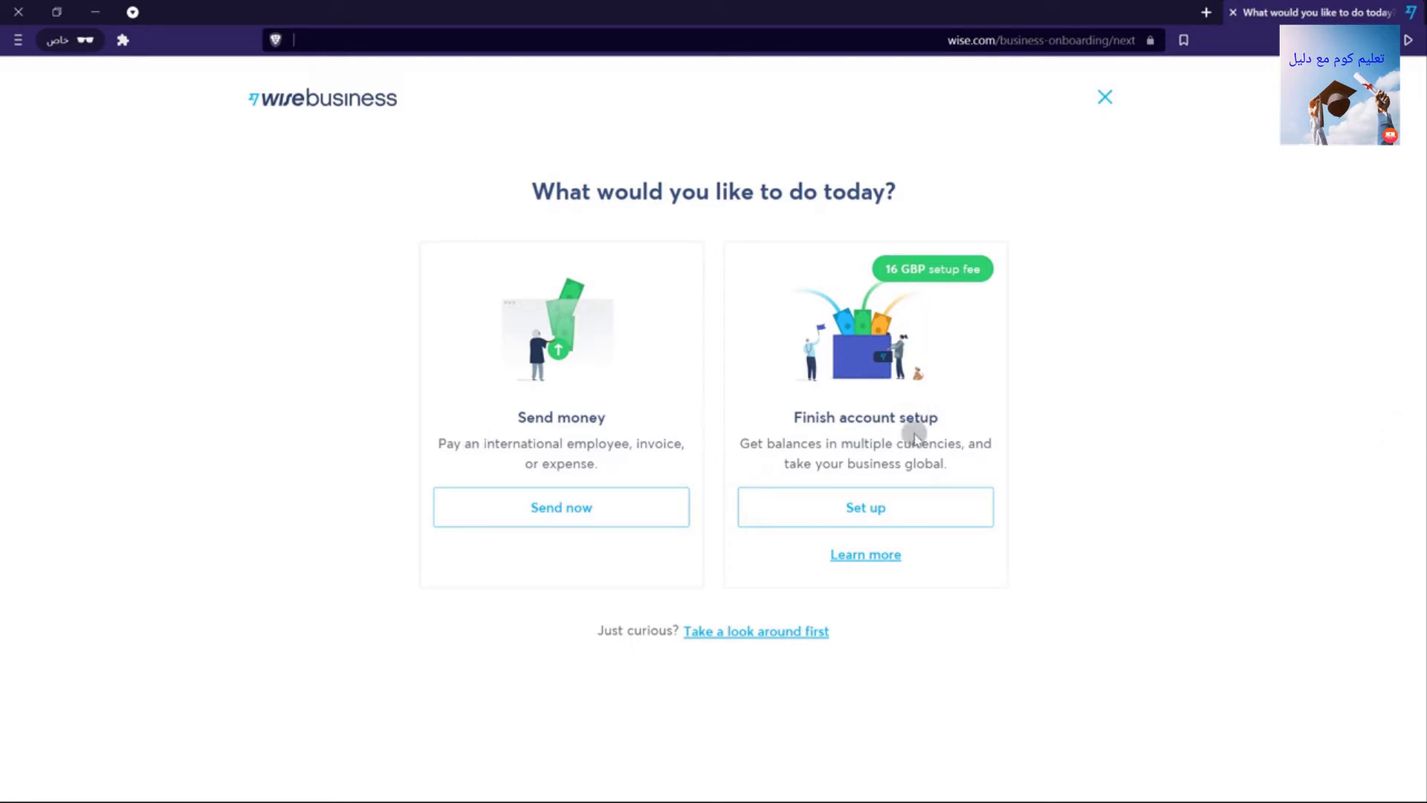
Examine the overview of currencies and receiving options offered with the full account setup, and close it.
right_click(877, 558)
key(Escape)
click(884, 556)
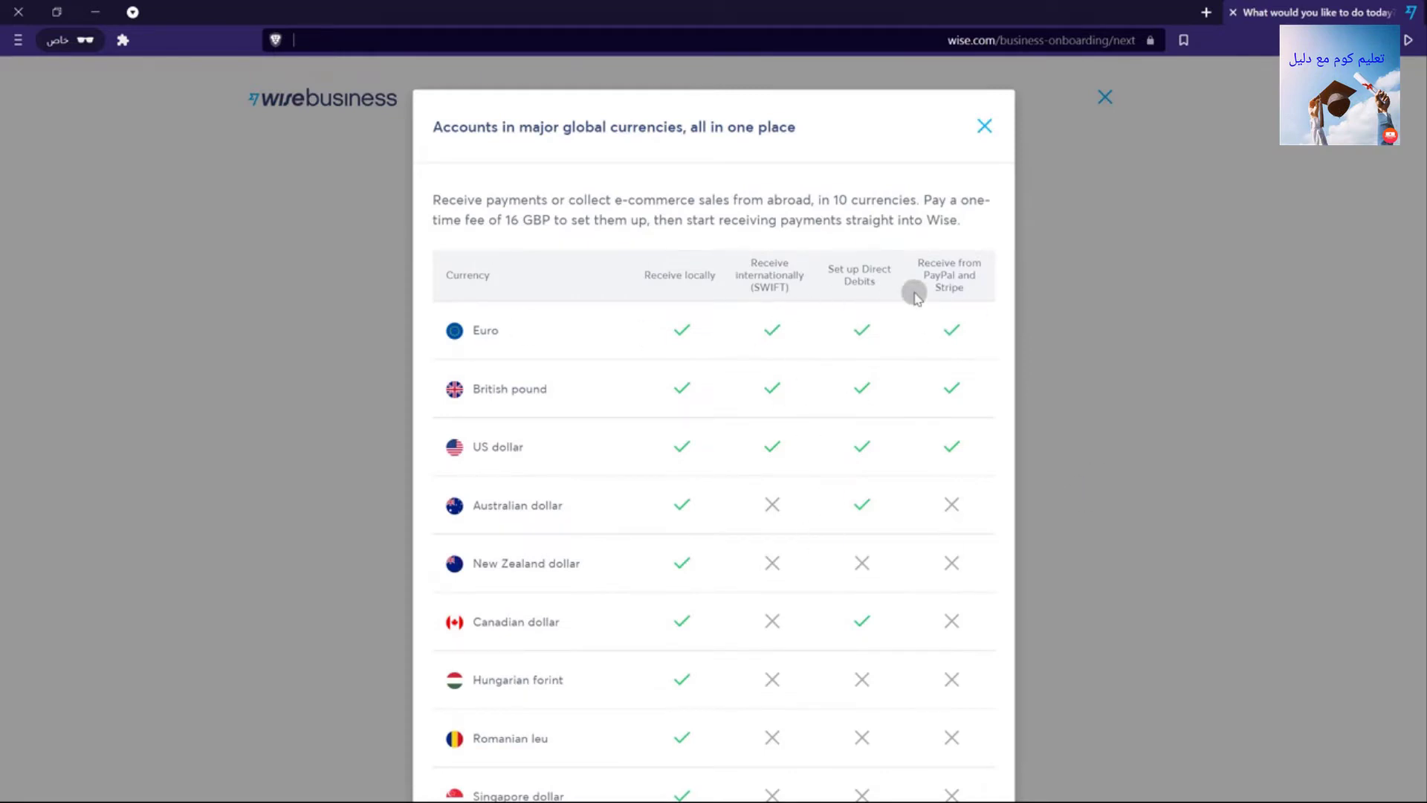
key(Escape)
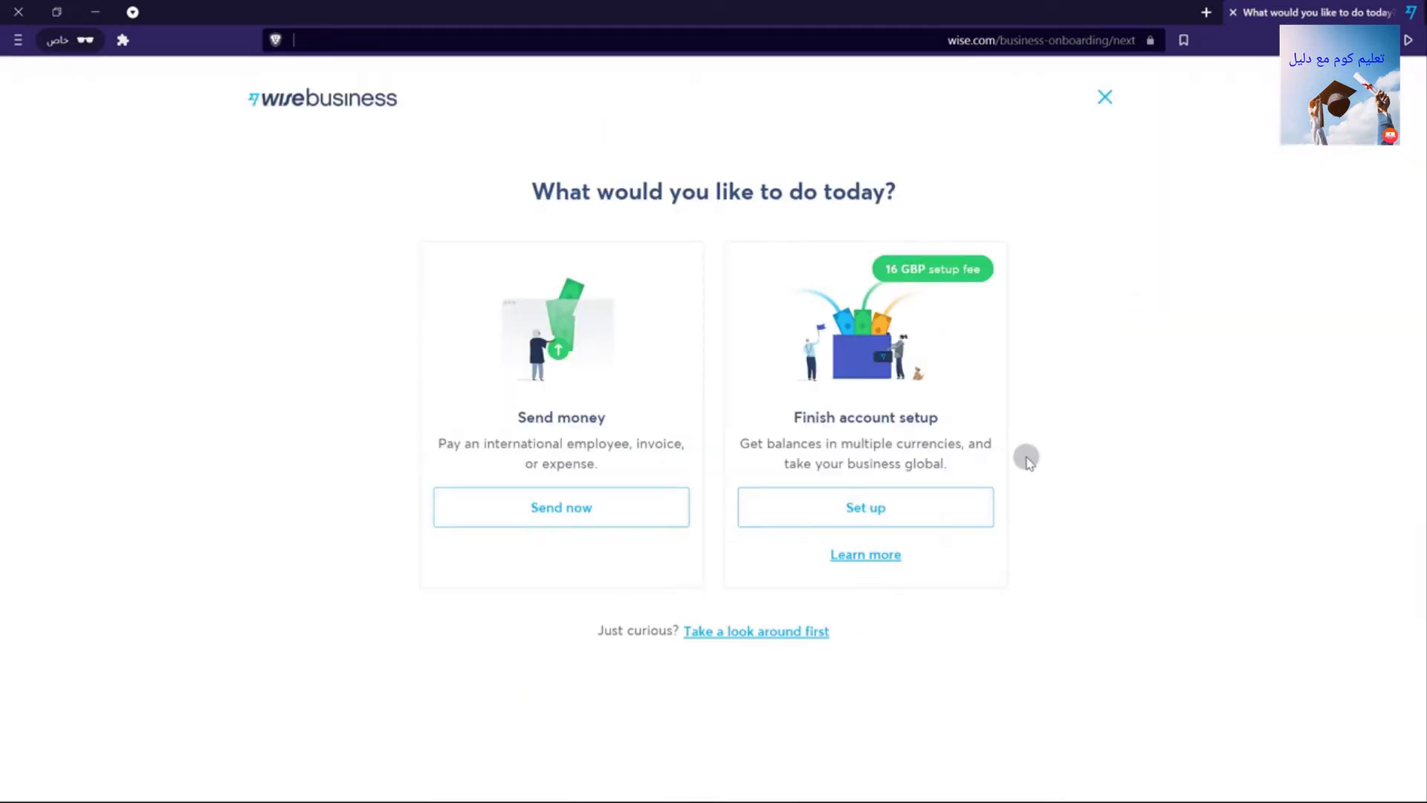
click(883, 557)
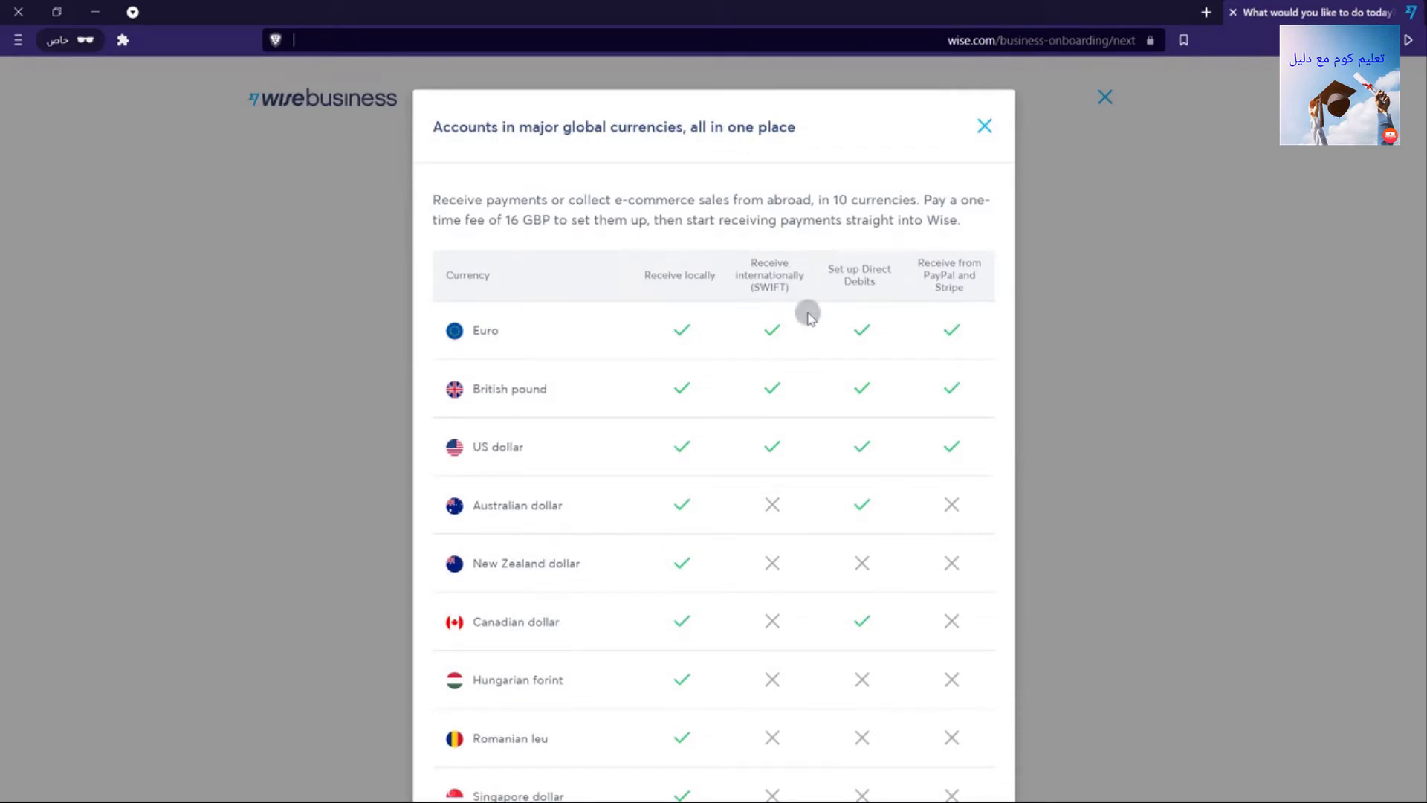
click(979, 140)
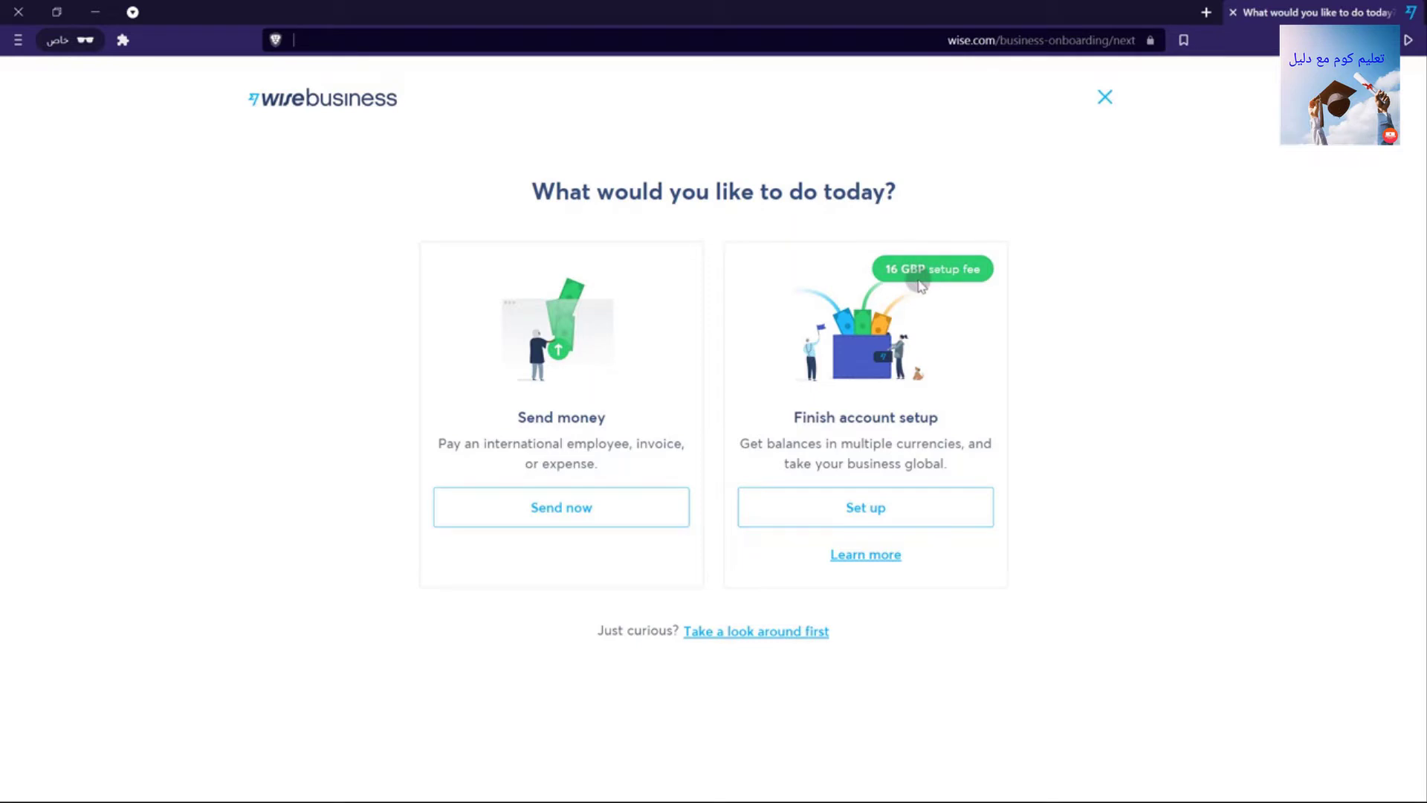
click(883, 517)
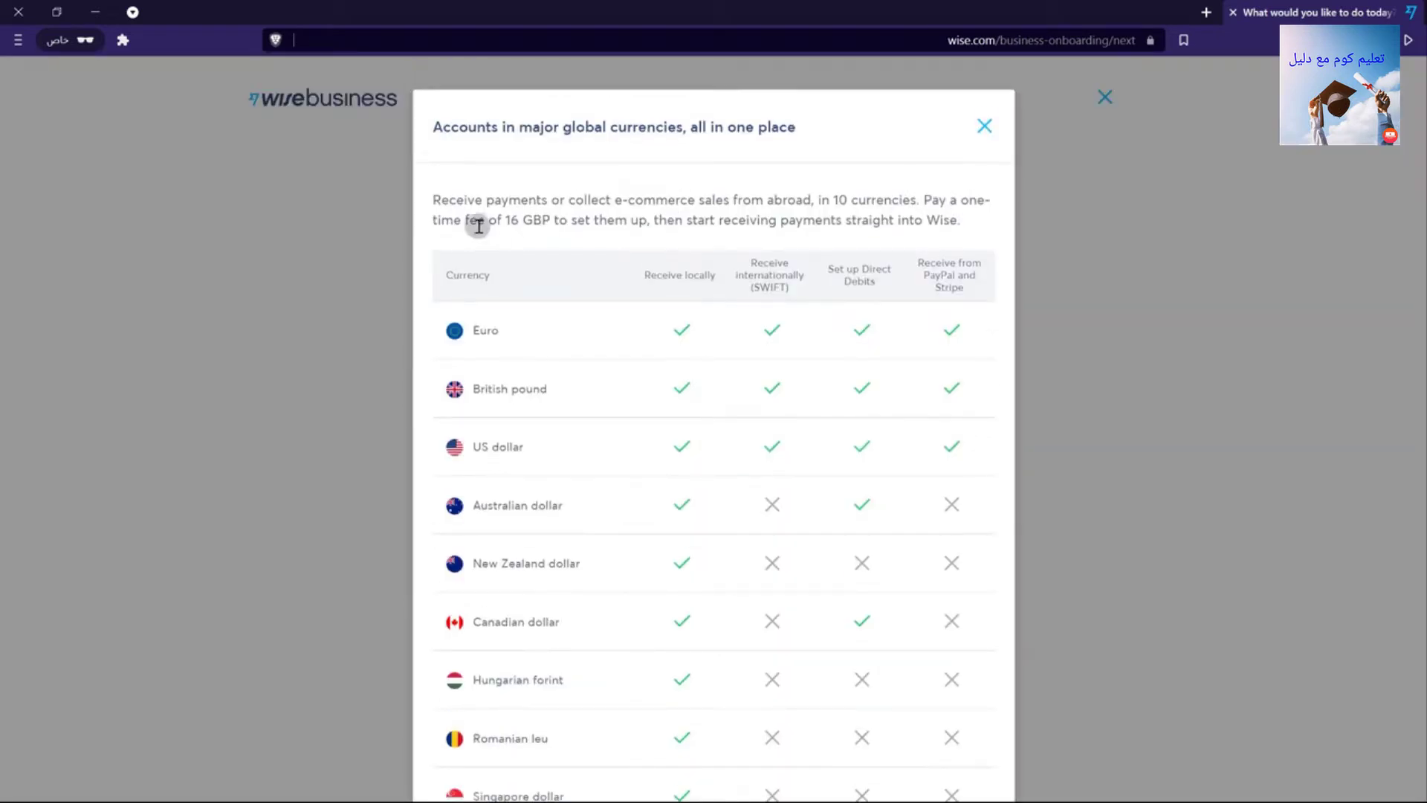
click(984, 126)
Start the full account setup and select the EUR, GBP and USD accounts to open.
click(930, 507)
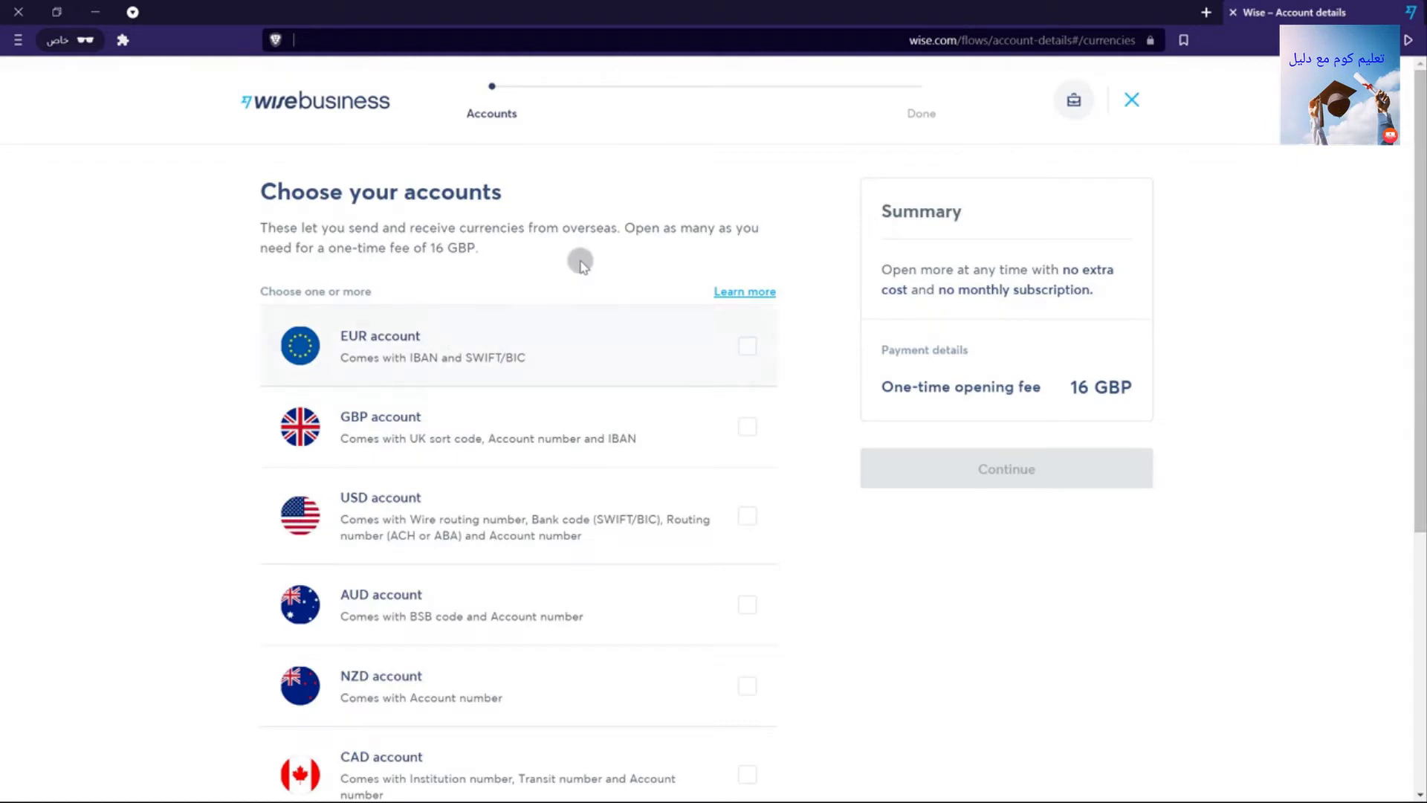
scroll(562, 260, down, 4)
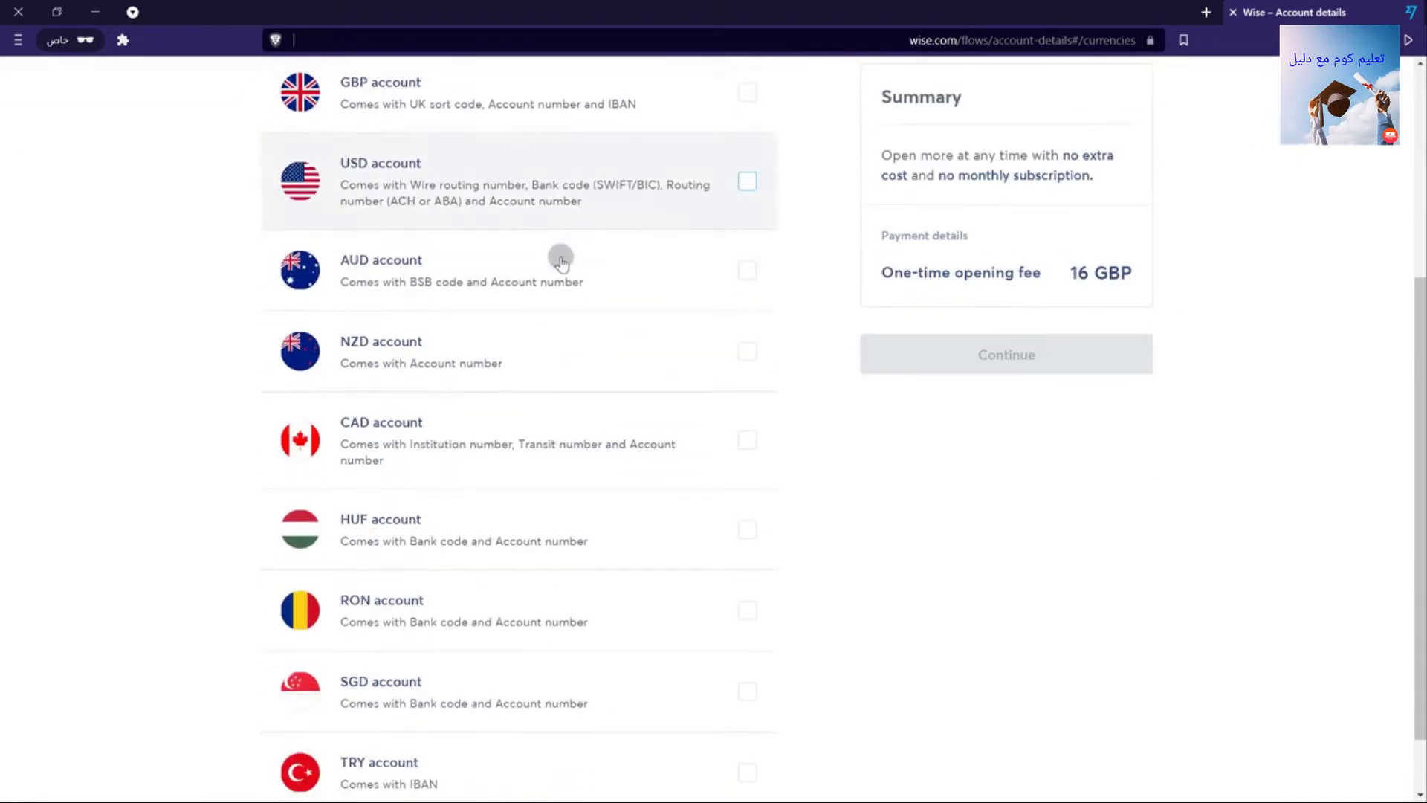
scroll(561, 256, up, 3)
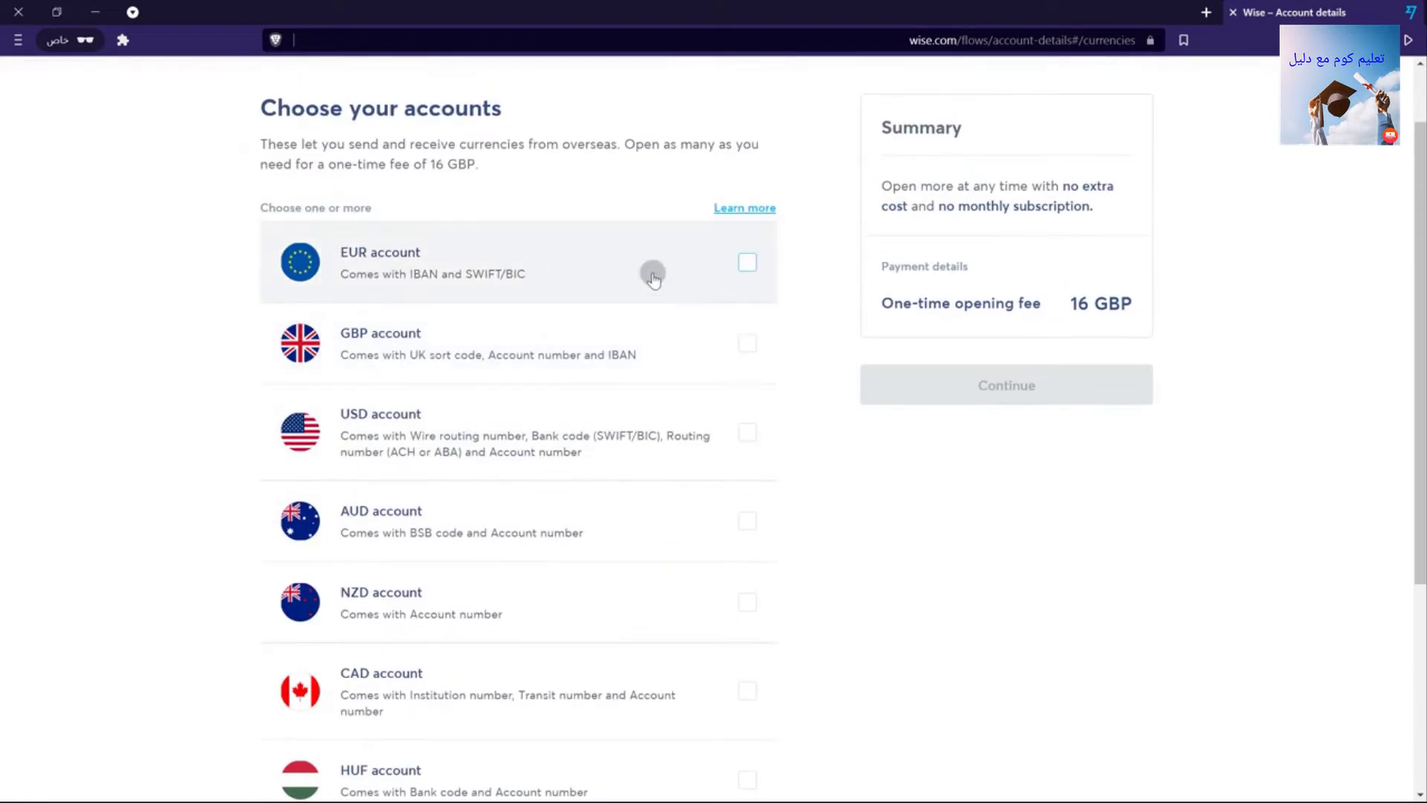
scroll(371, 438, up, 1)
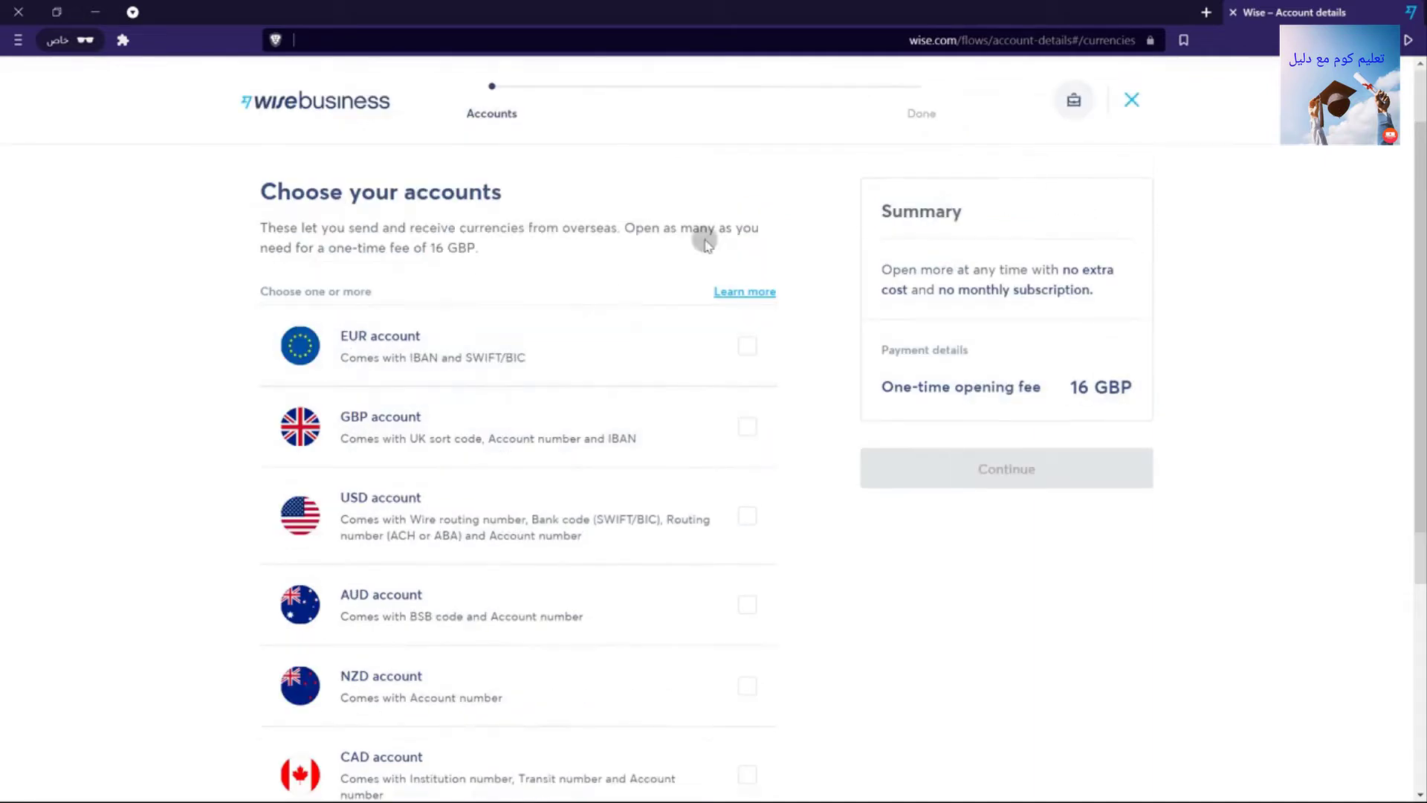
scroll(634, 589, down, 2)
scroll(621, 606, up, 2)
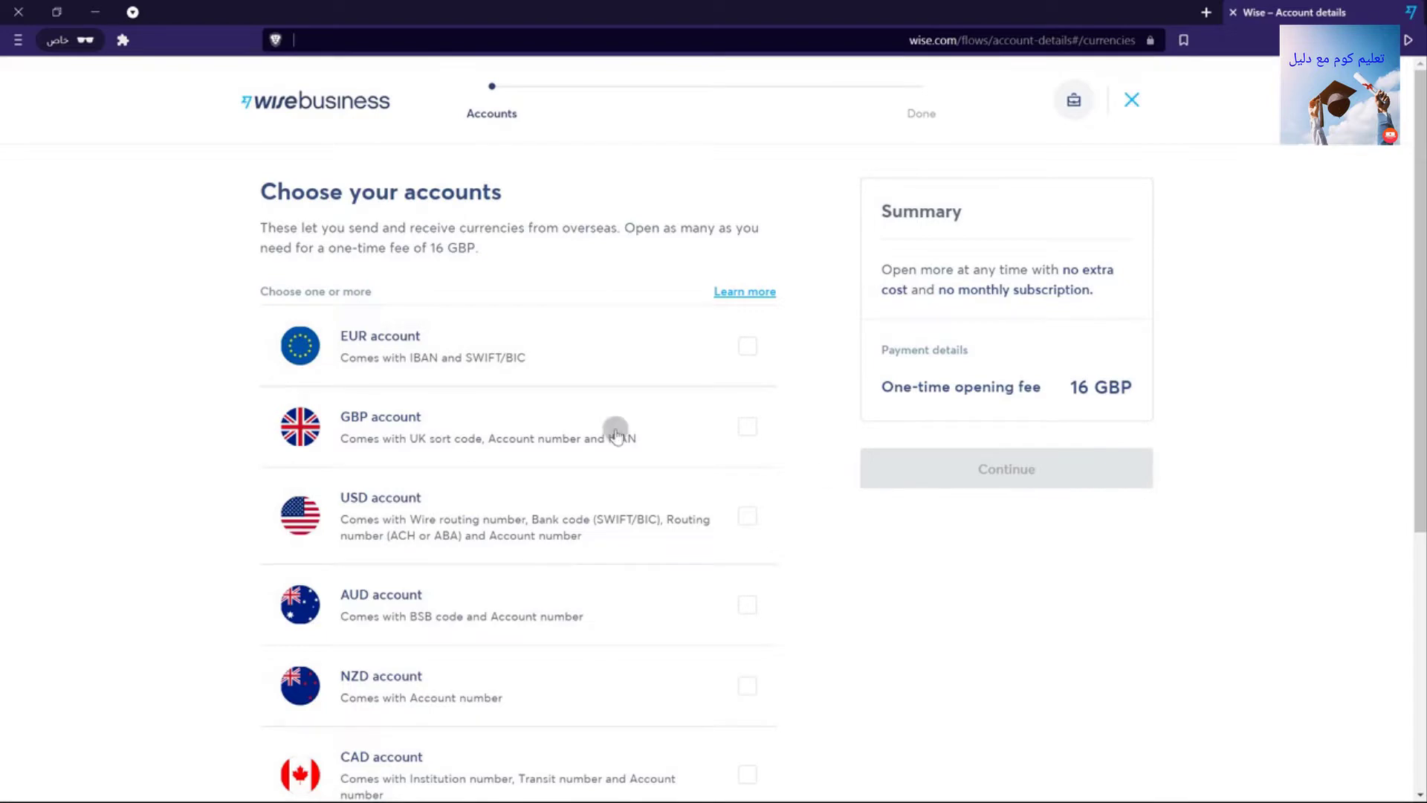
click(747, 346)
click(747, 427)
click(745, 516)
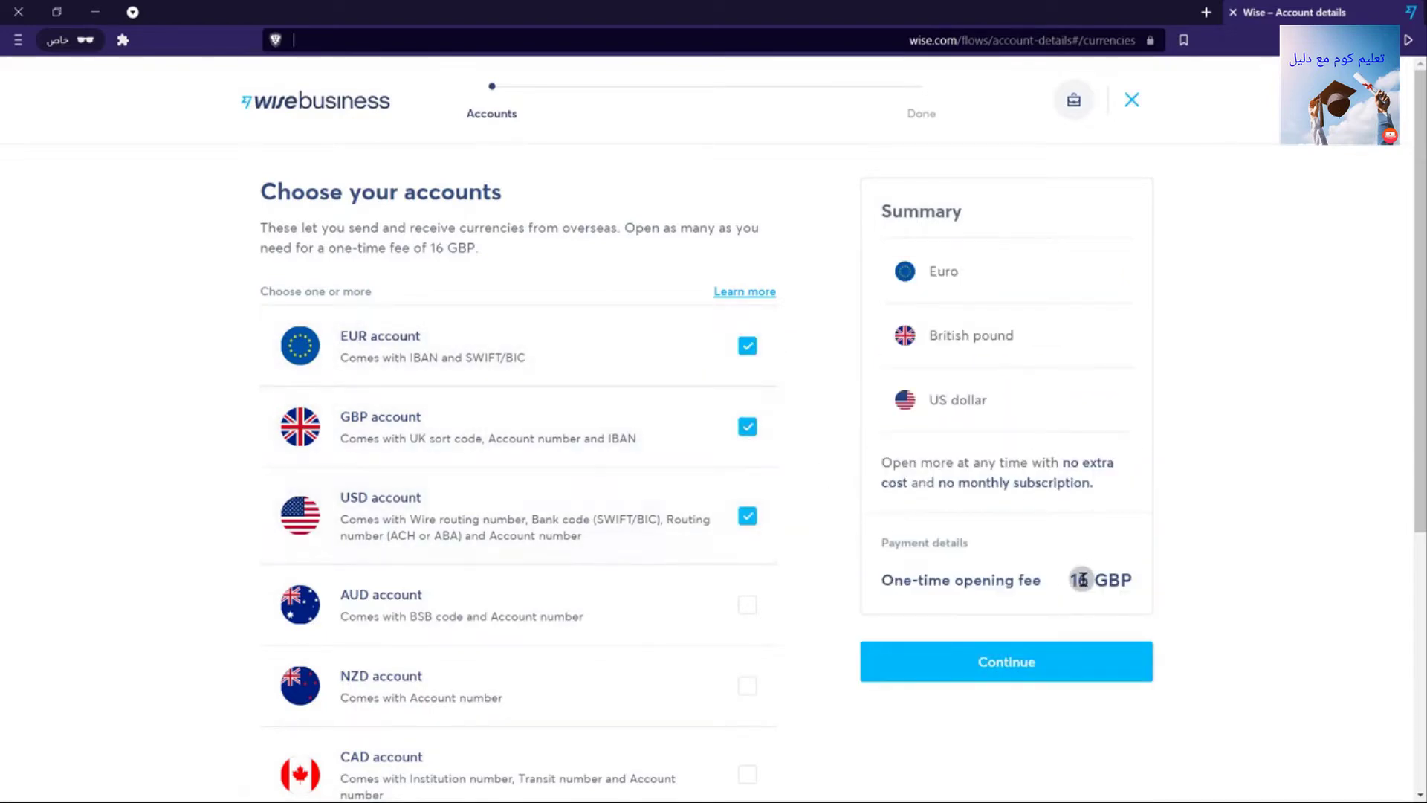
Examine the list of currency accounts and the summary's note on extra costs and monthly subscription.
scroll(558, 471, down, 3)
scroll(573, 468, up, 3)
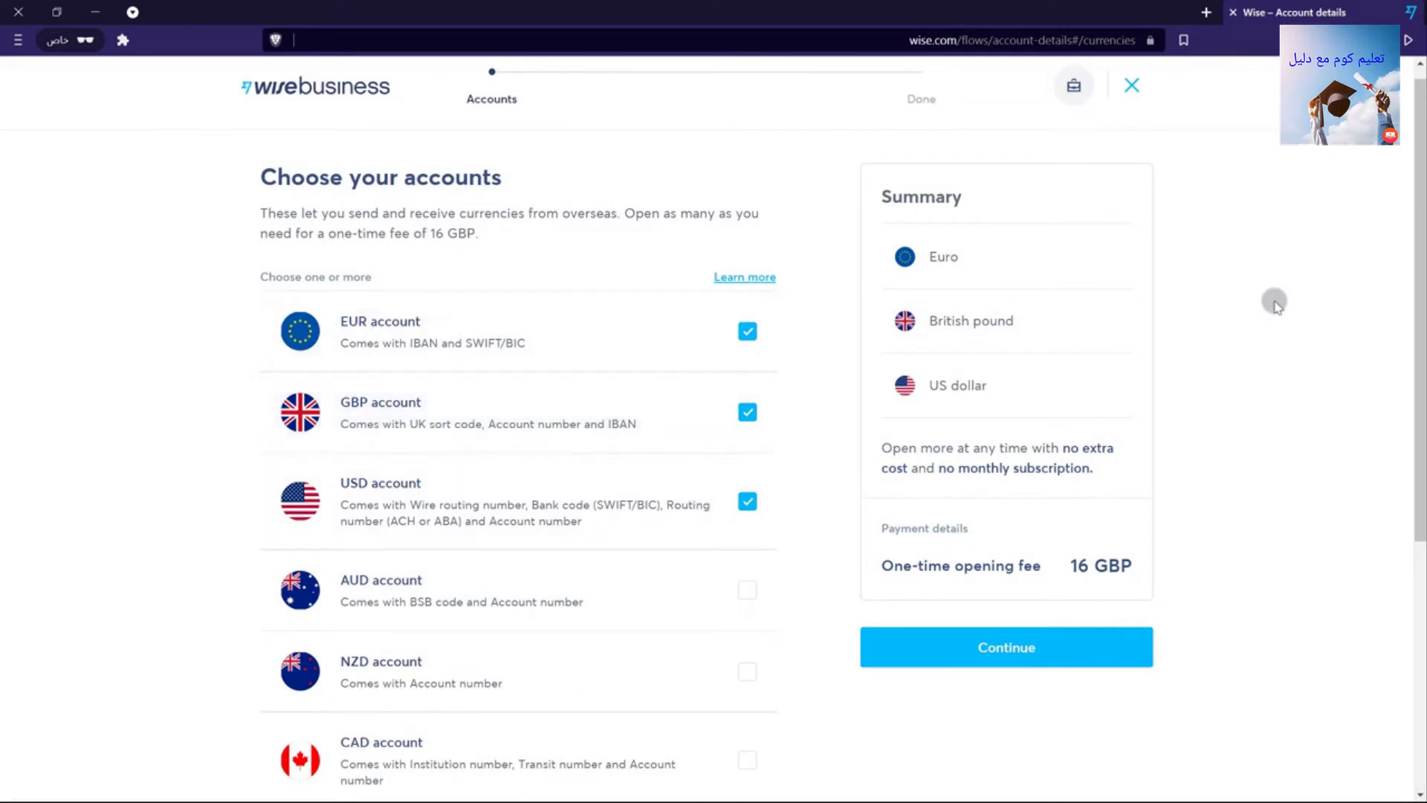
scroll(520, 647, down, 3)
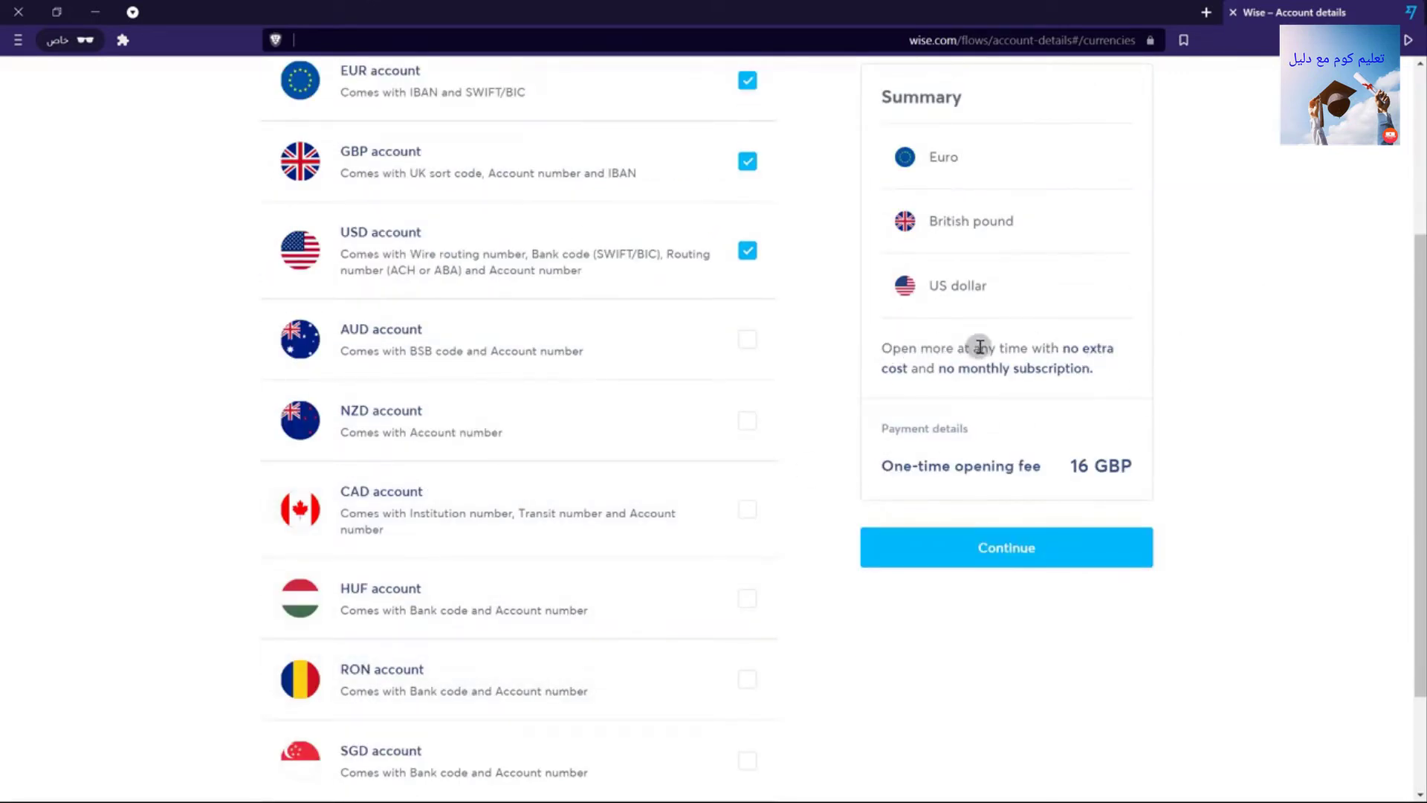
drag(1061, 348, 1143, 382)
click(1144, 382)
scroll(1263, 401, up, 3)
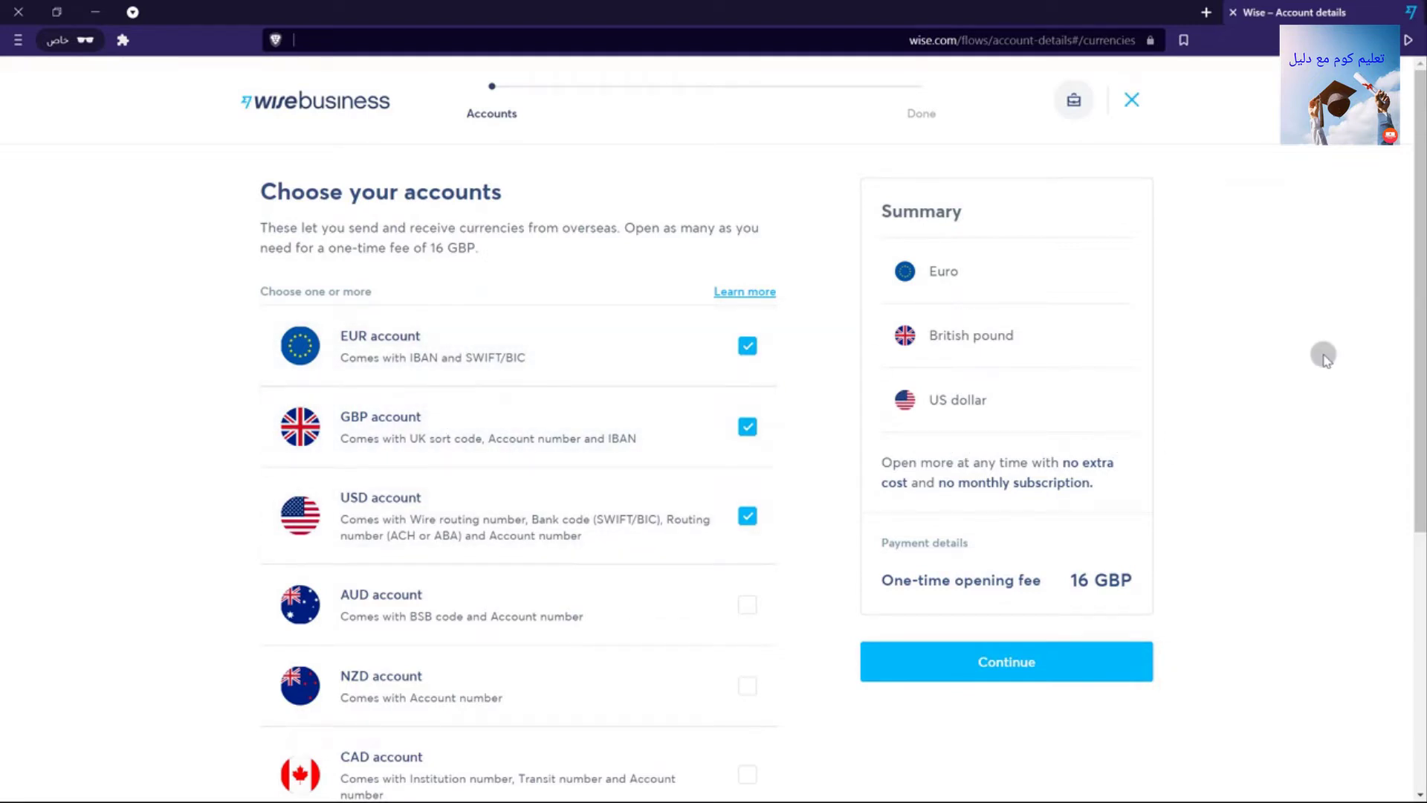
scroll(510, 577, down, 5)
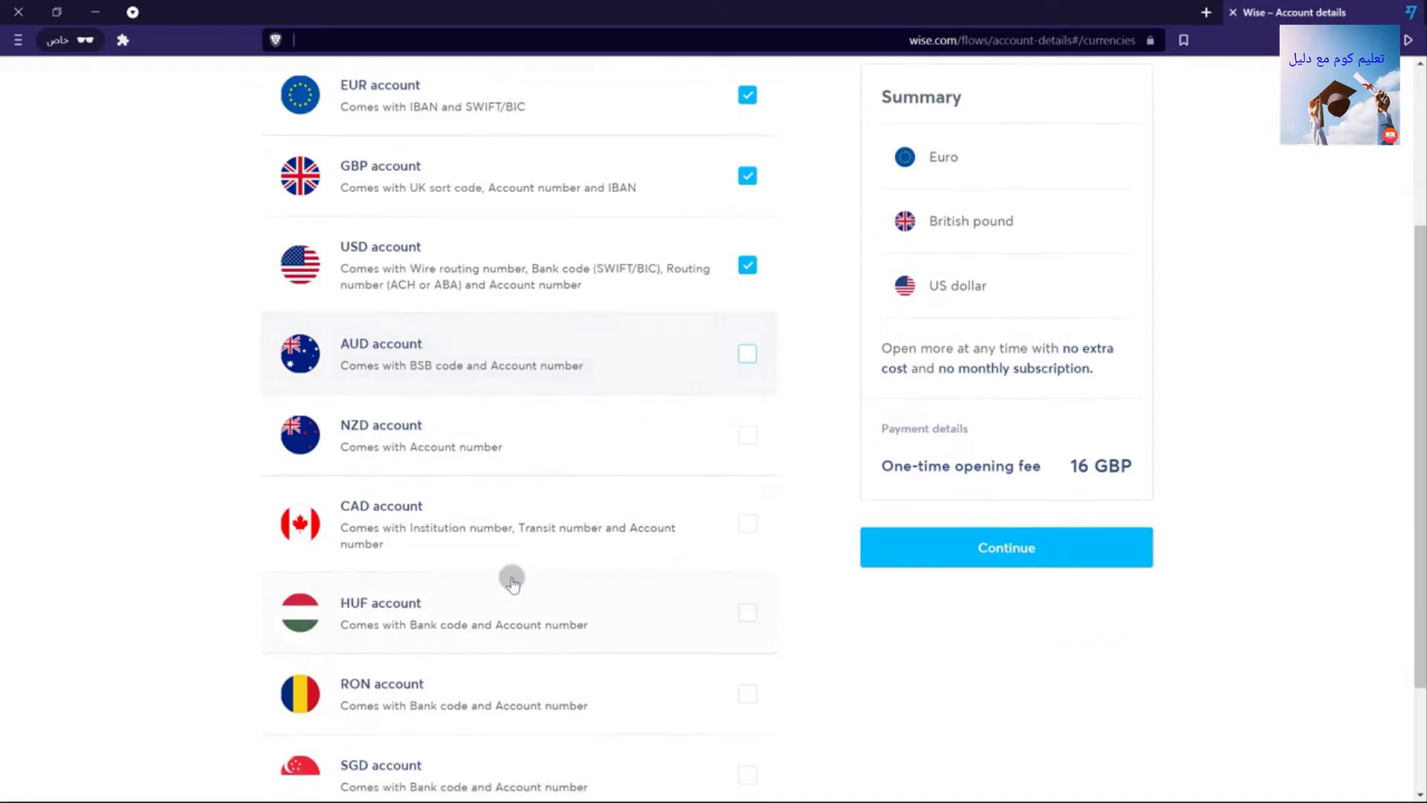
scroll(1305, 451, up, 5)
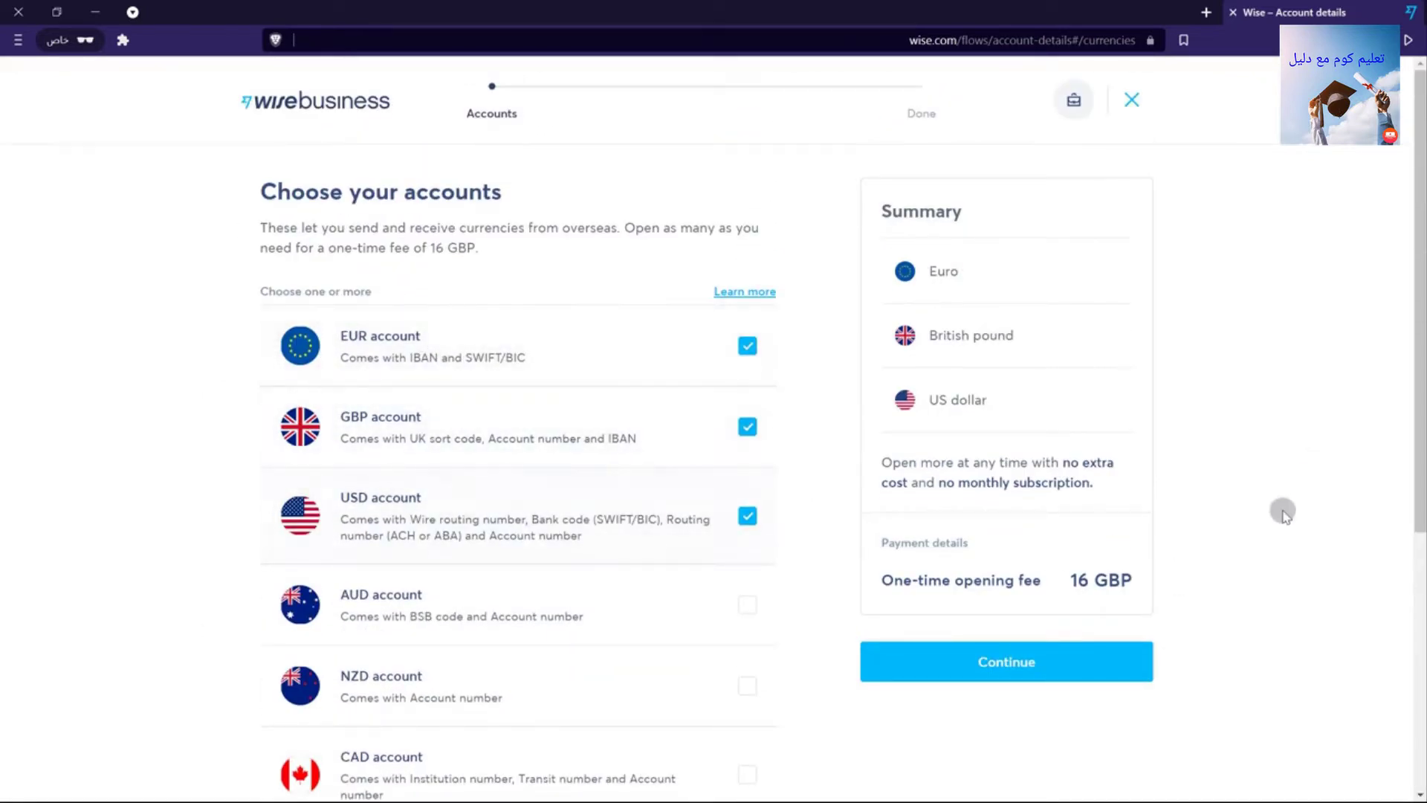
Pay the 16 GBP opening fee by debit card, entering the card number, expiry date and CVV without saving the card.
click(1105, 647)
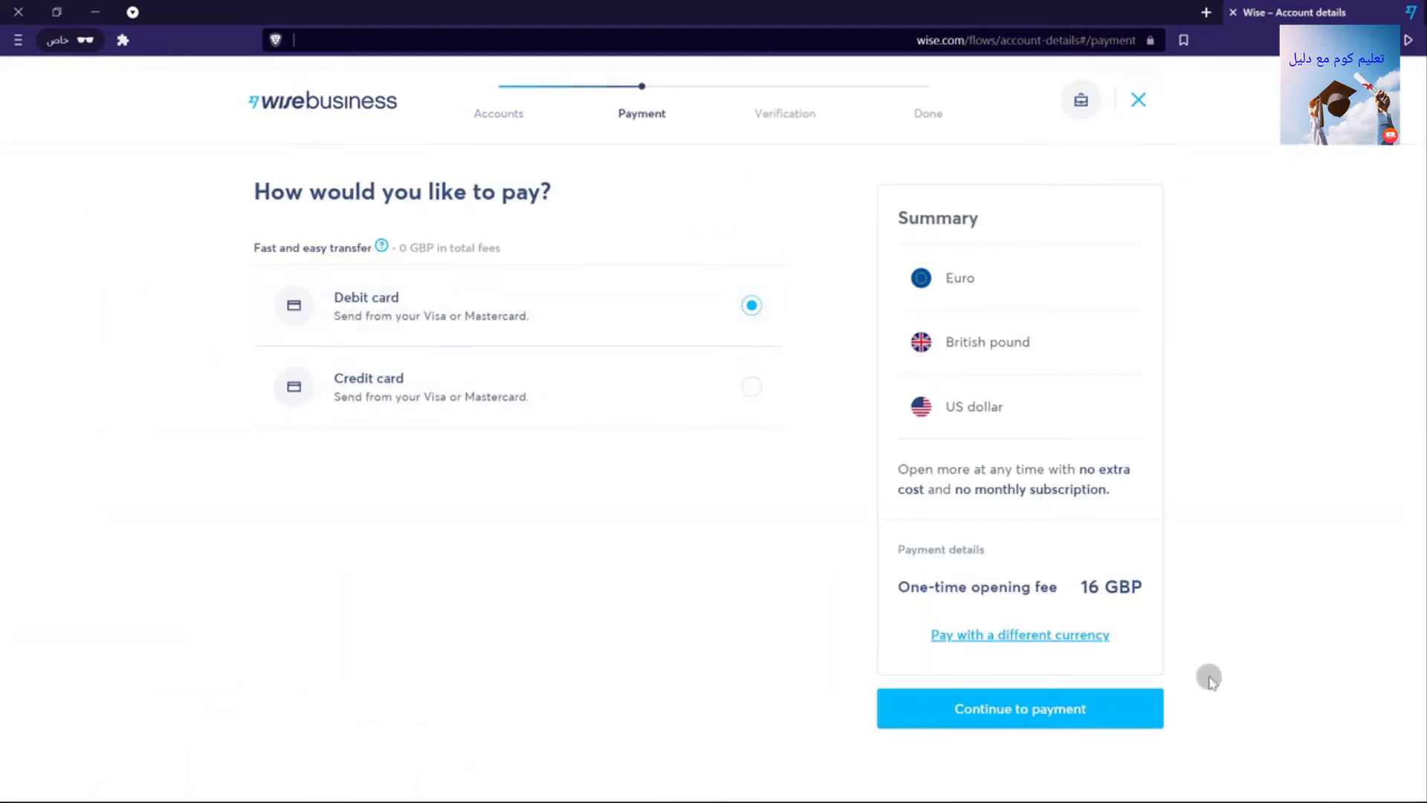
click(1019, 708)
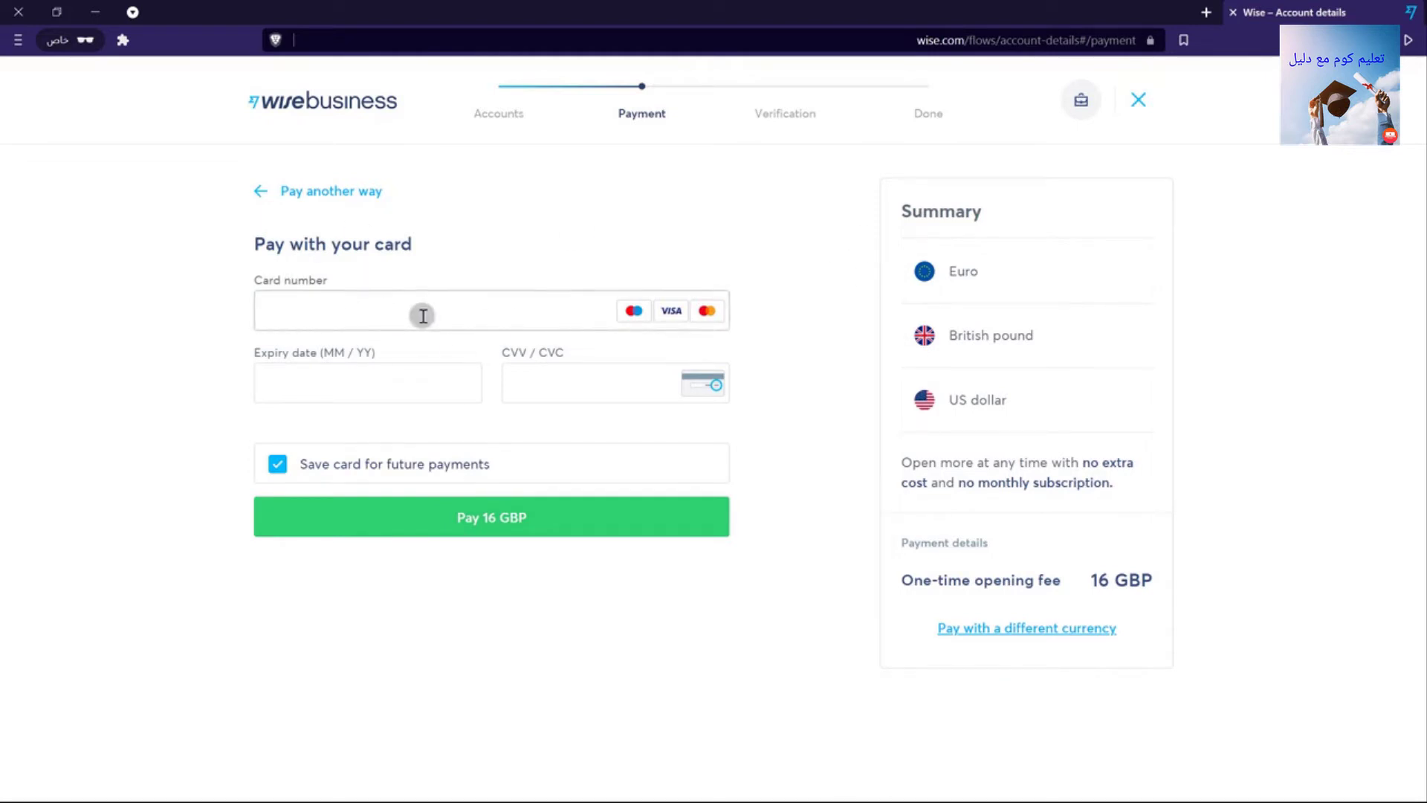
click(325, 392)
click(522, 350)
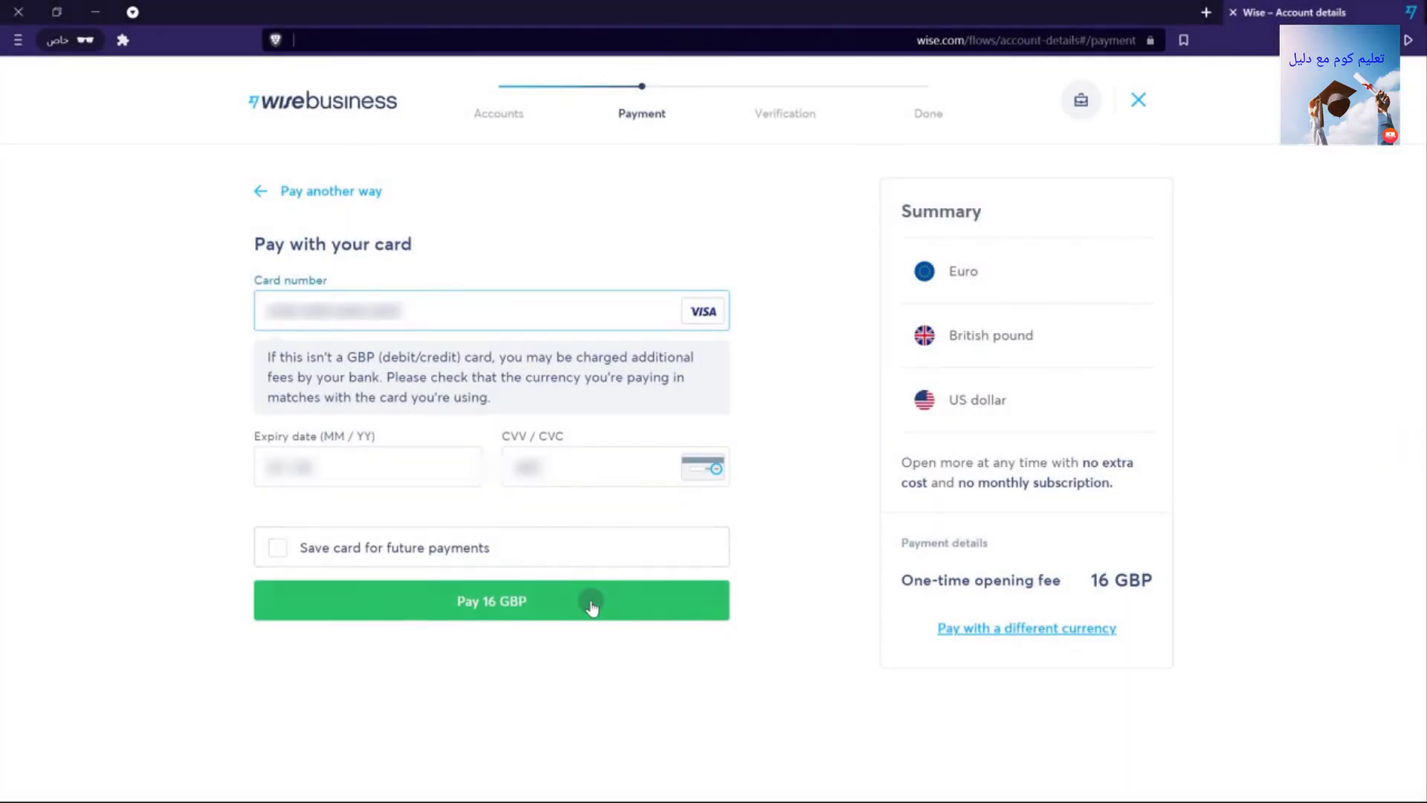
click(590, 599)
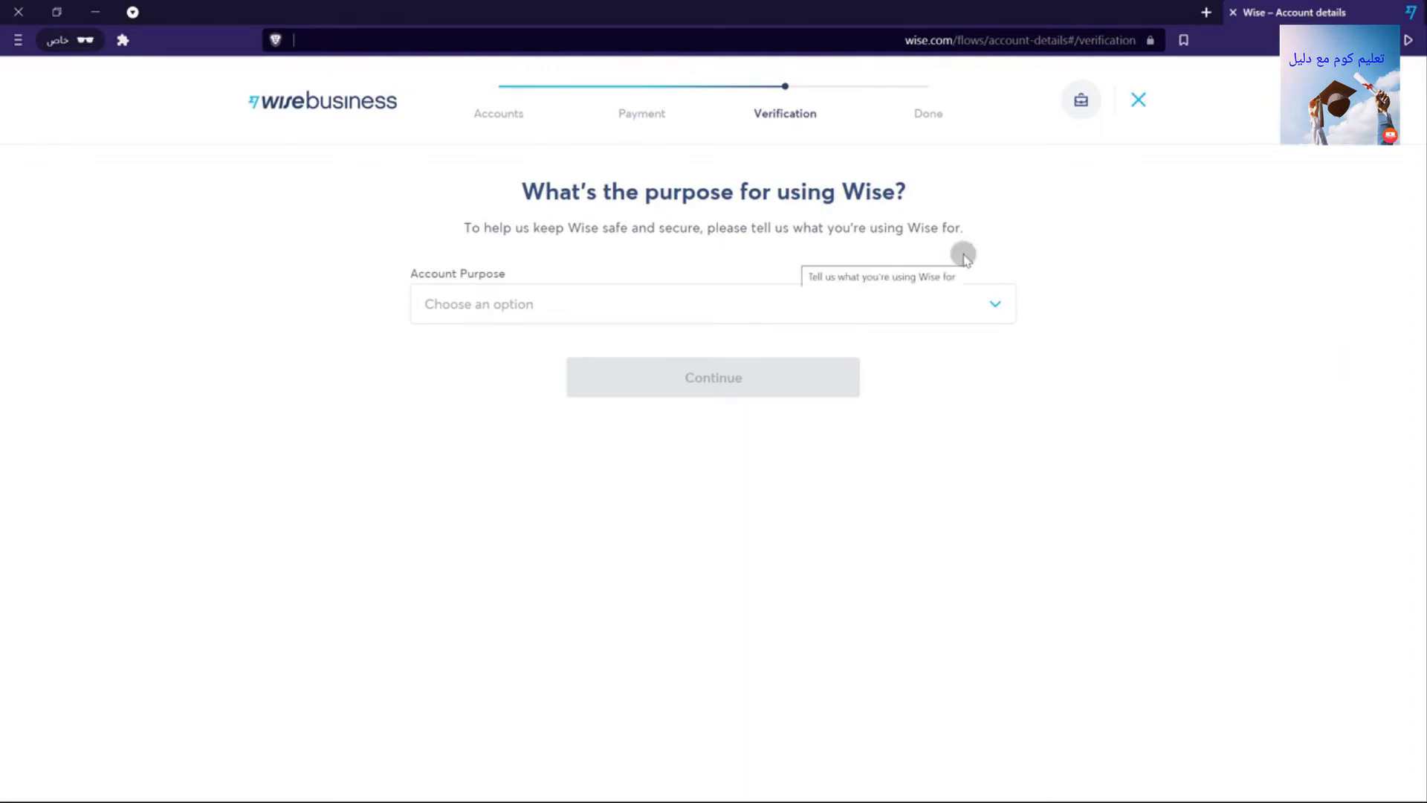
Set the account purpose to Receiving money for services / products and confirm the business director and shareholder details.
click(491, 304)
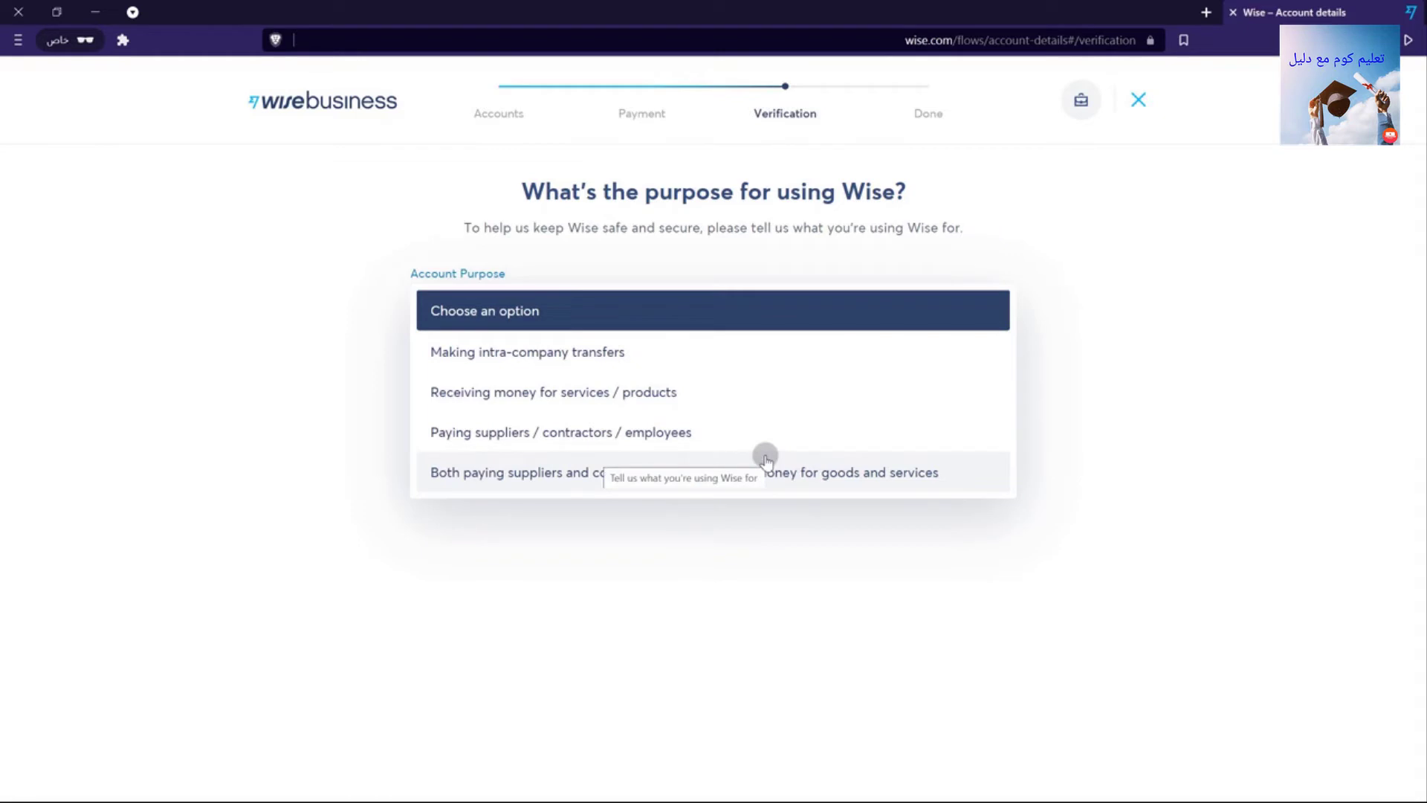
click(525, 395)
click(729, 379)
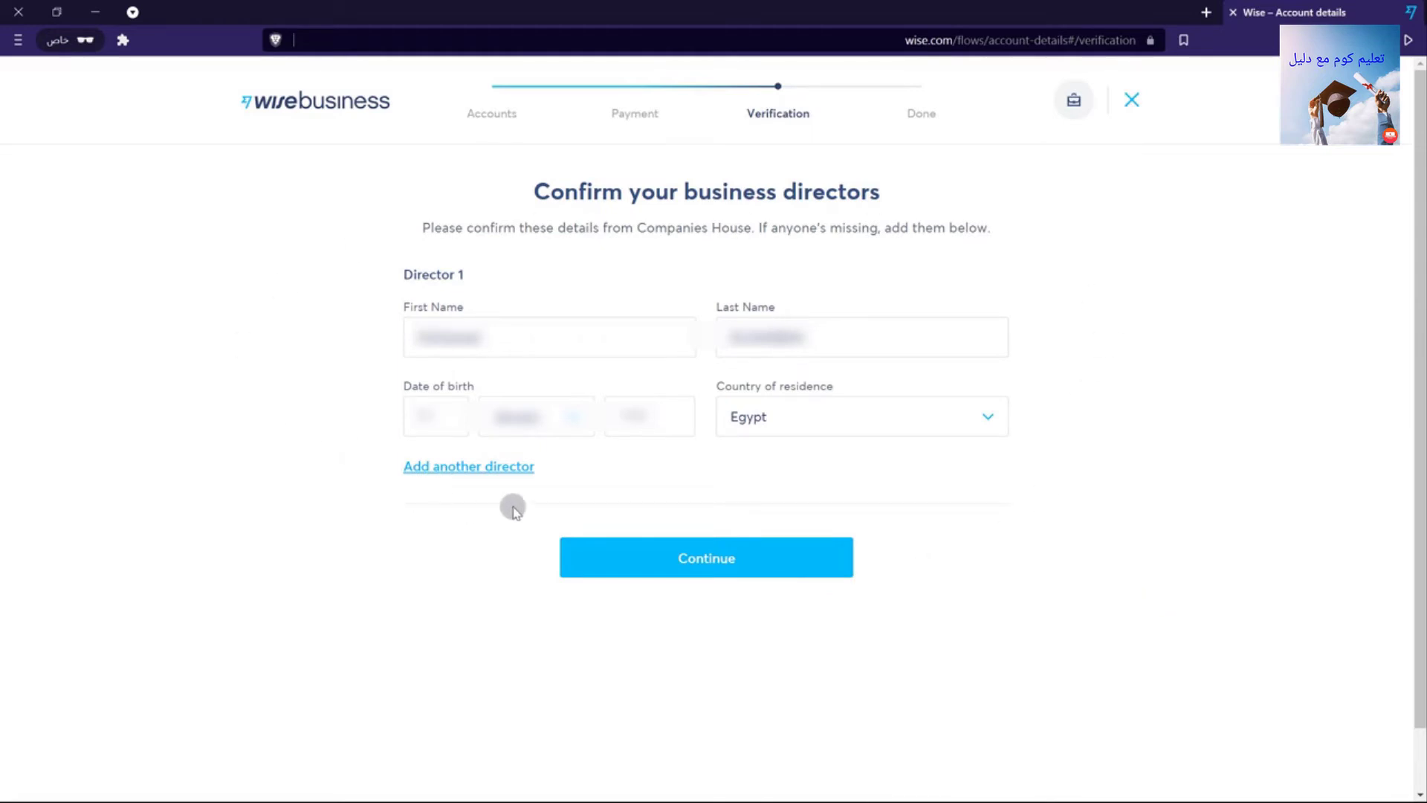
click(716, 542)
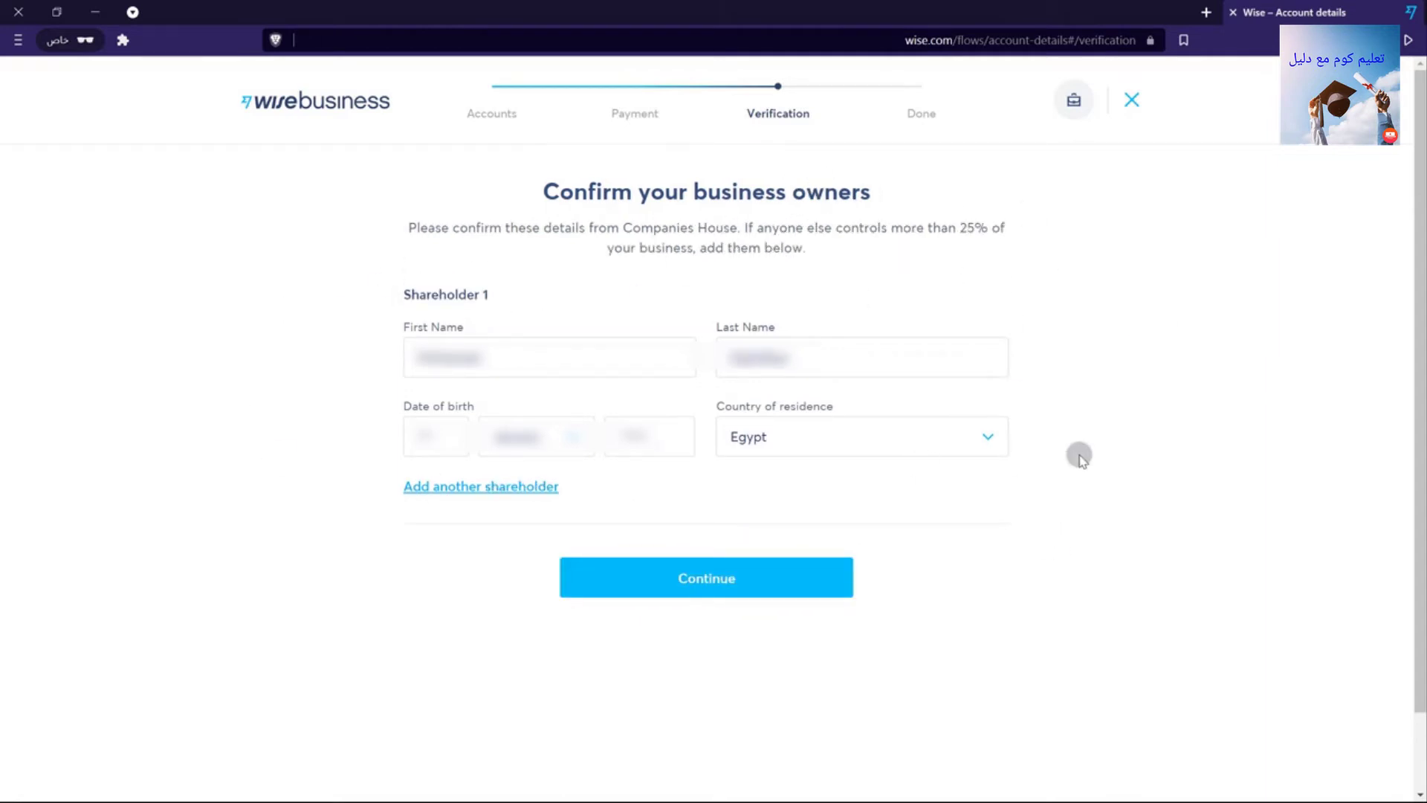
click(774, 582)
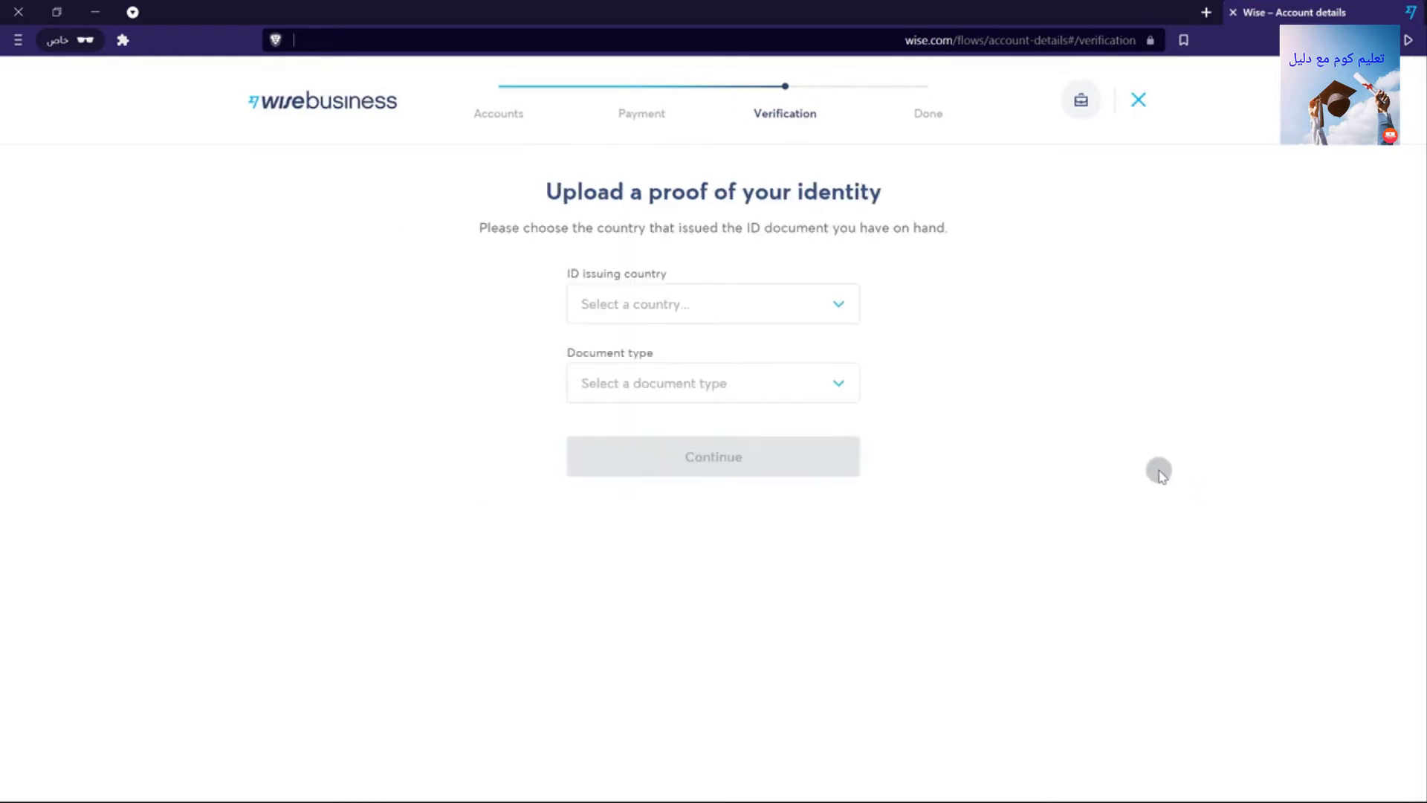
Choose Egypt as the ID issuing country and Passport as the document type, and submit Passport.jpg as proof of identity.
click(733, 319)
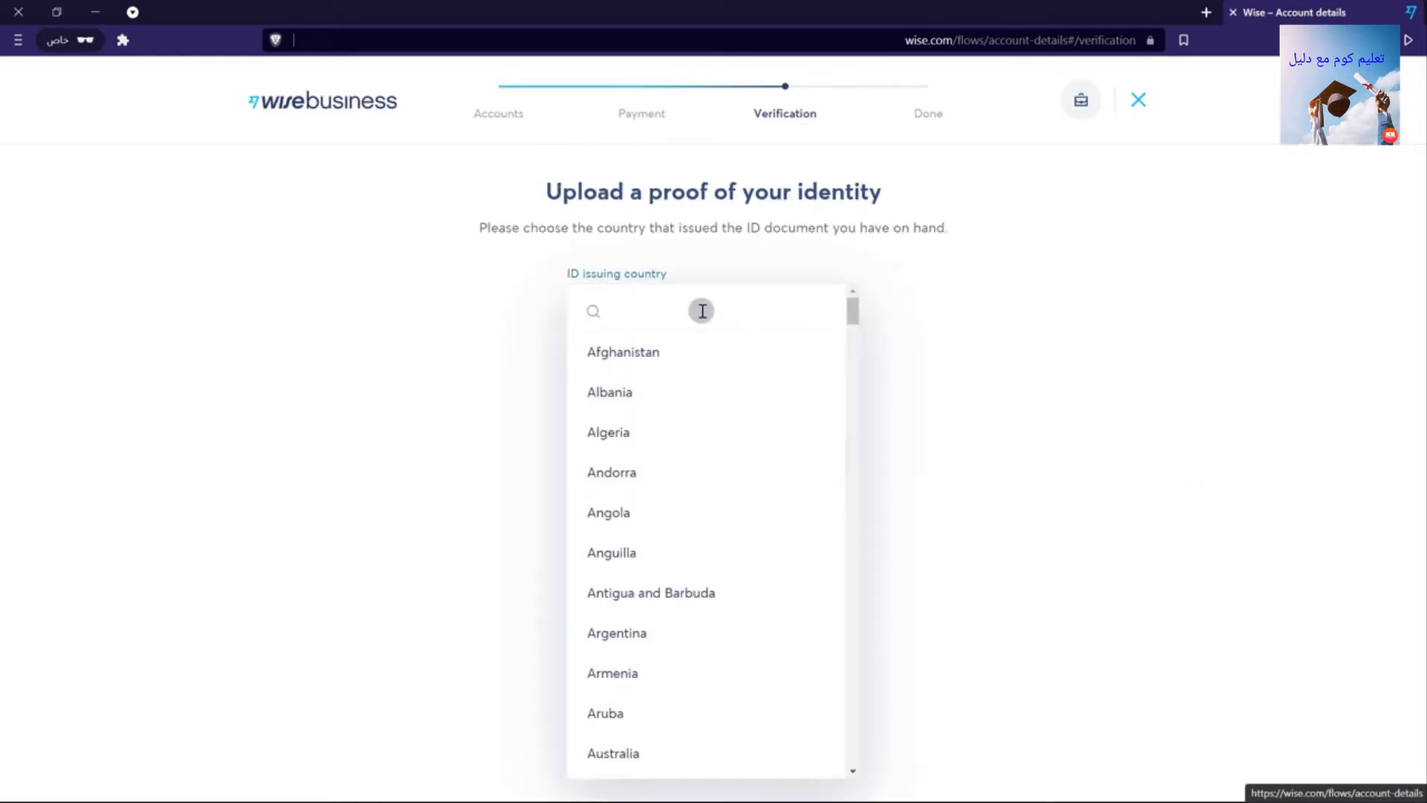
text(eg)
key(Down)
key(Return)
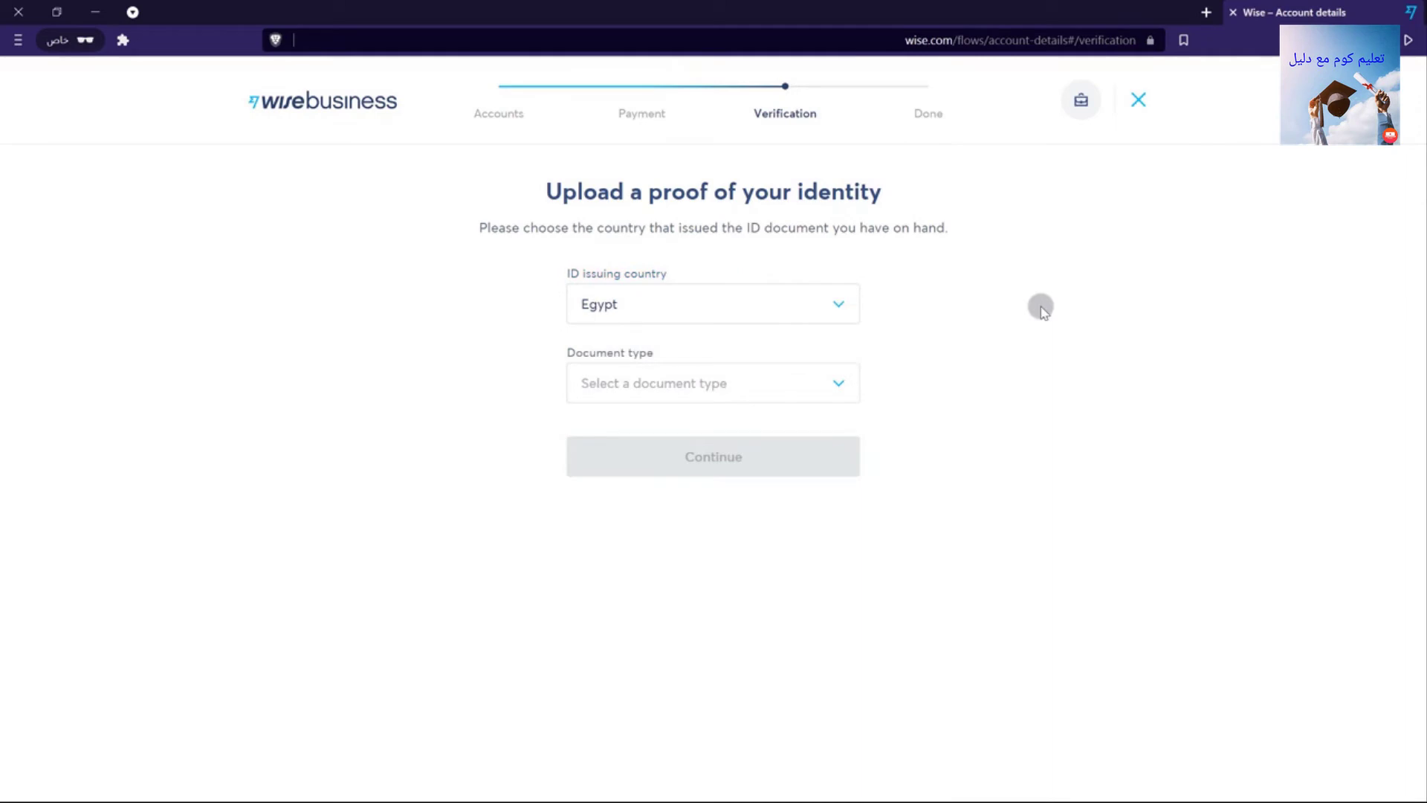
click(748, 379)
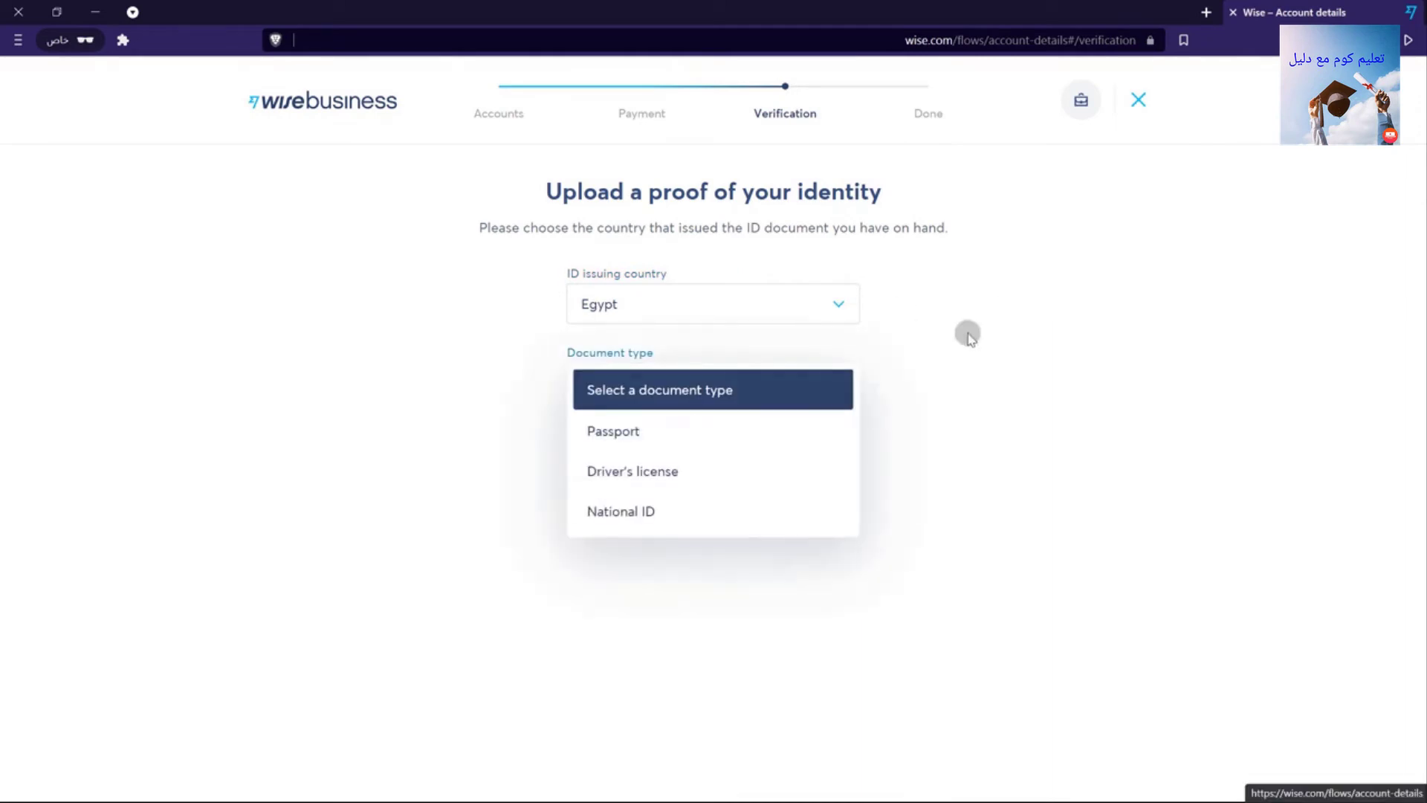
click(723, 444)
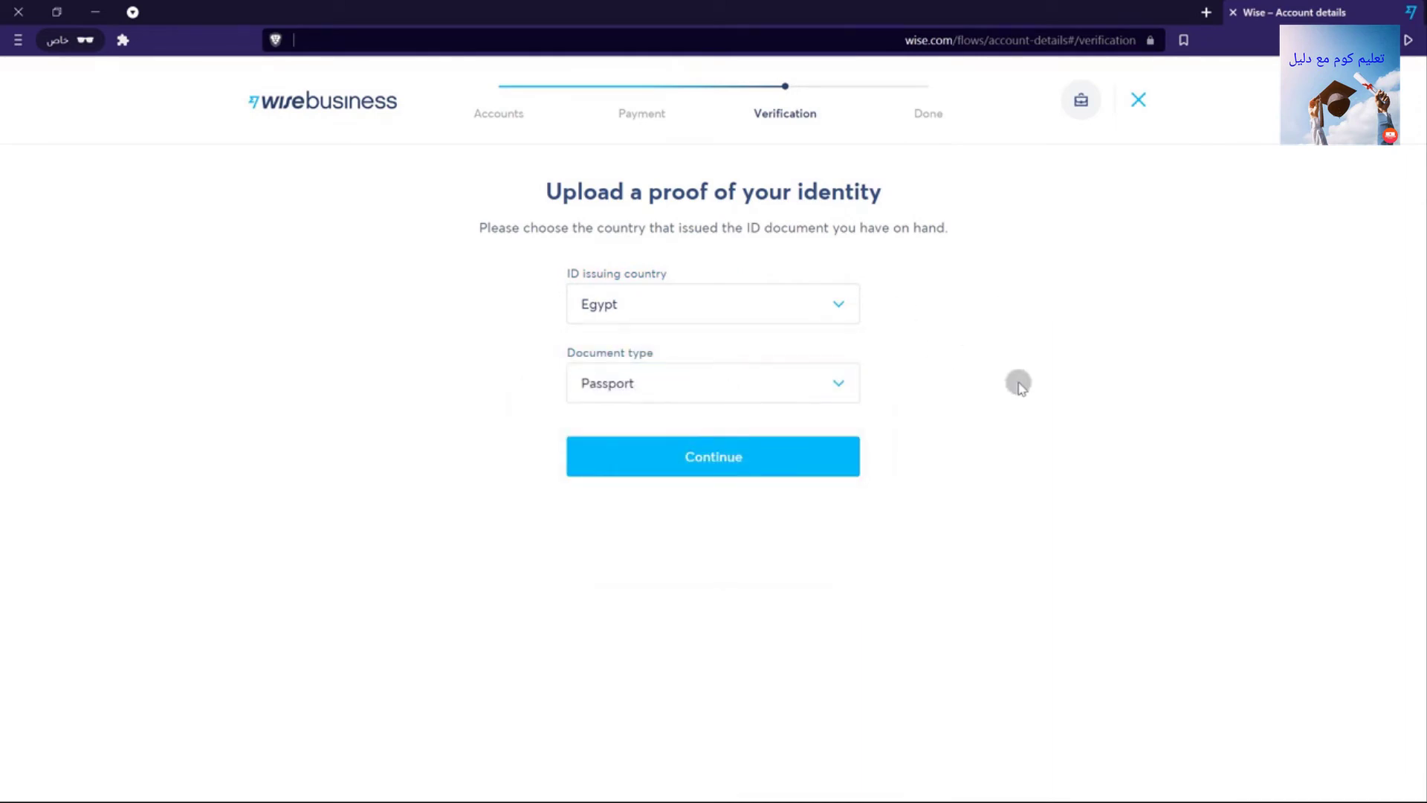
key(Return)
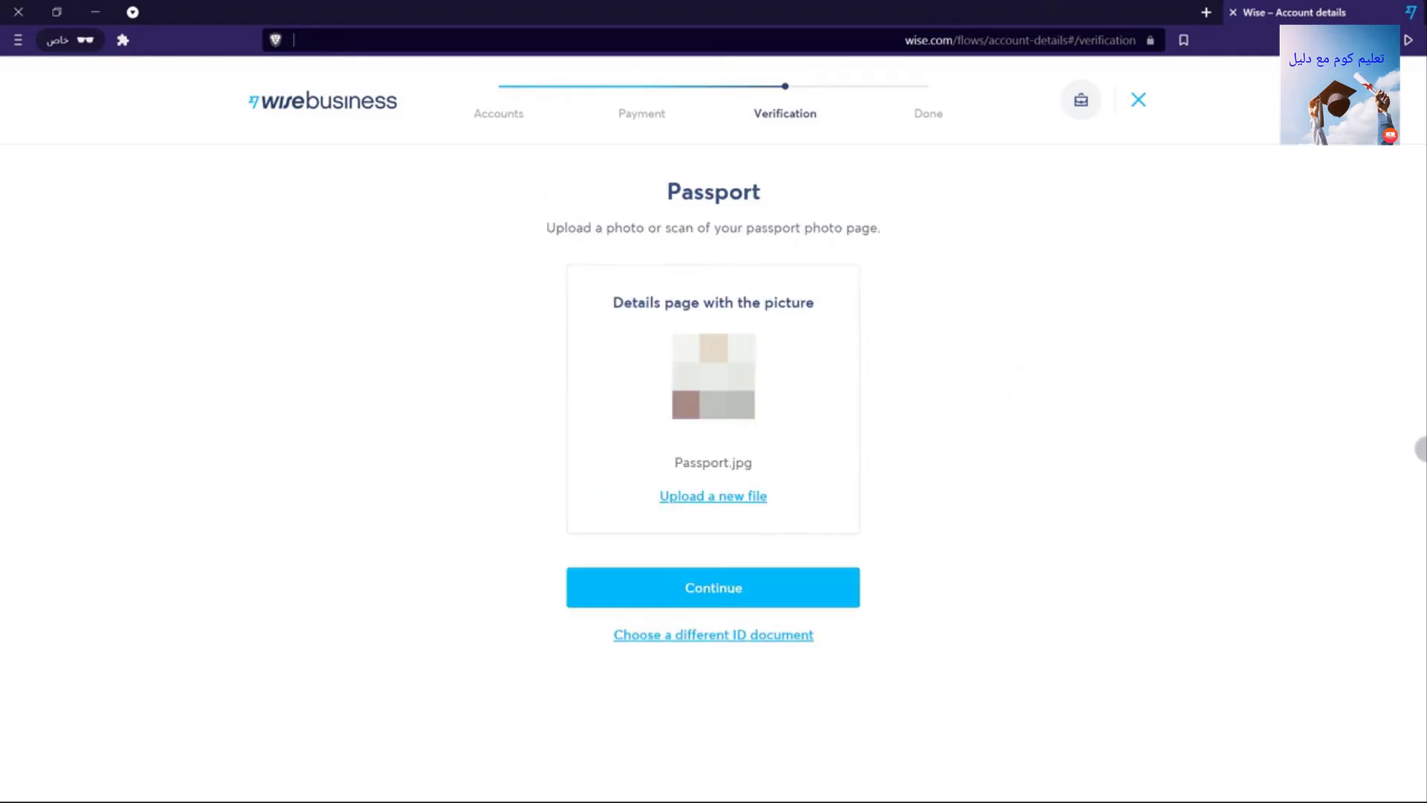
key(Return)
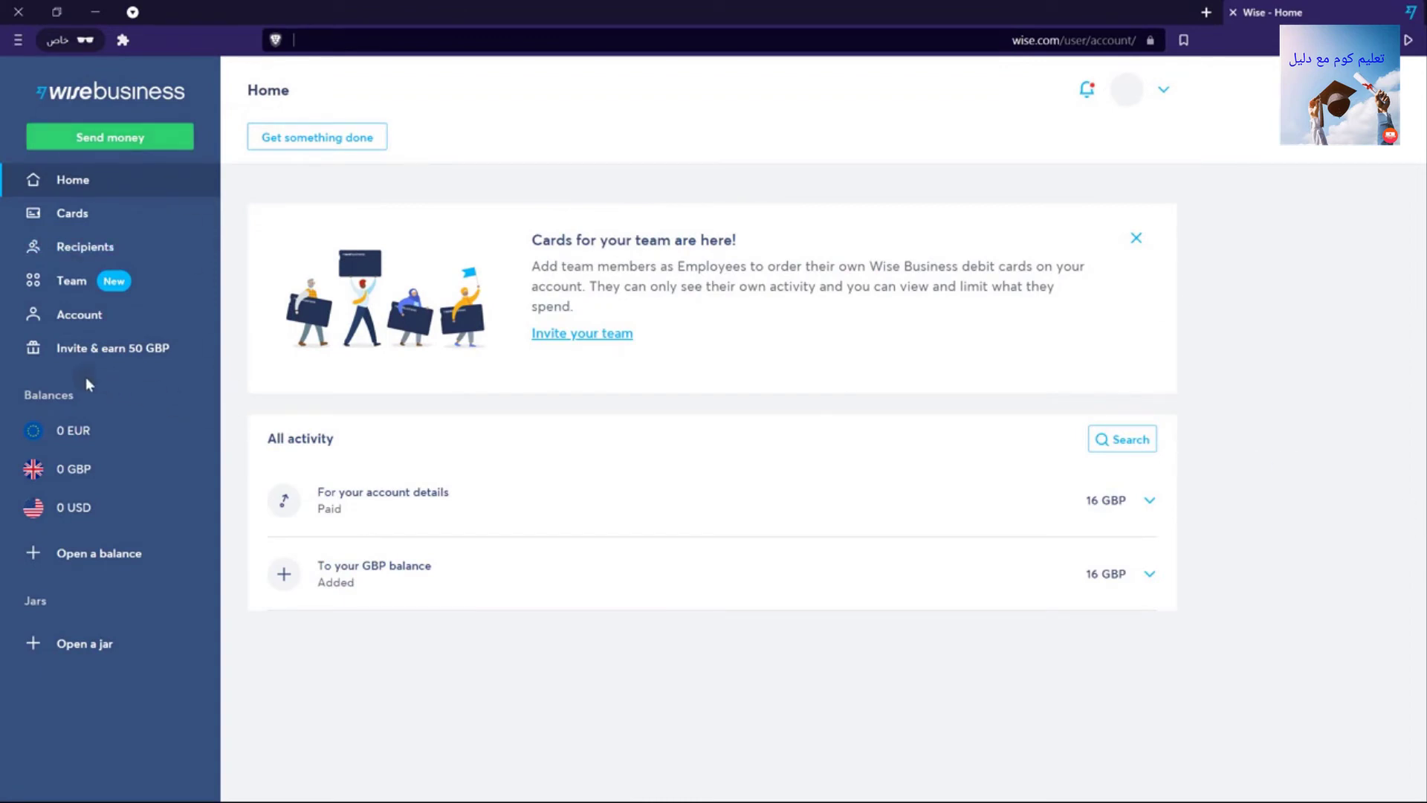
View the GBP account details for inside and outside the UK, and open the USD balance.
click(281, 618)
click(78, 469)
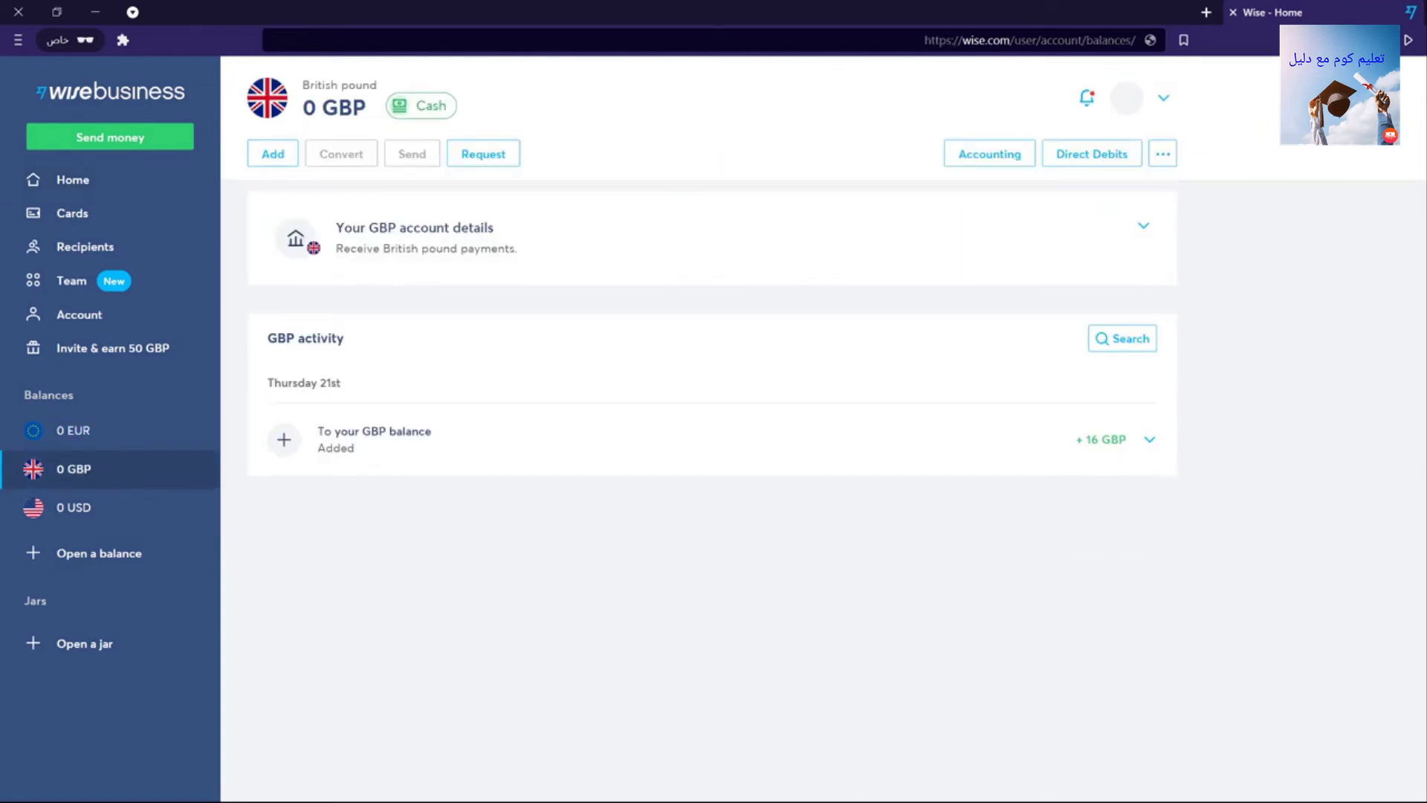
click(1144, 225)
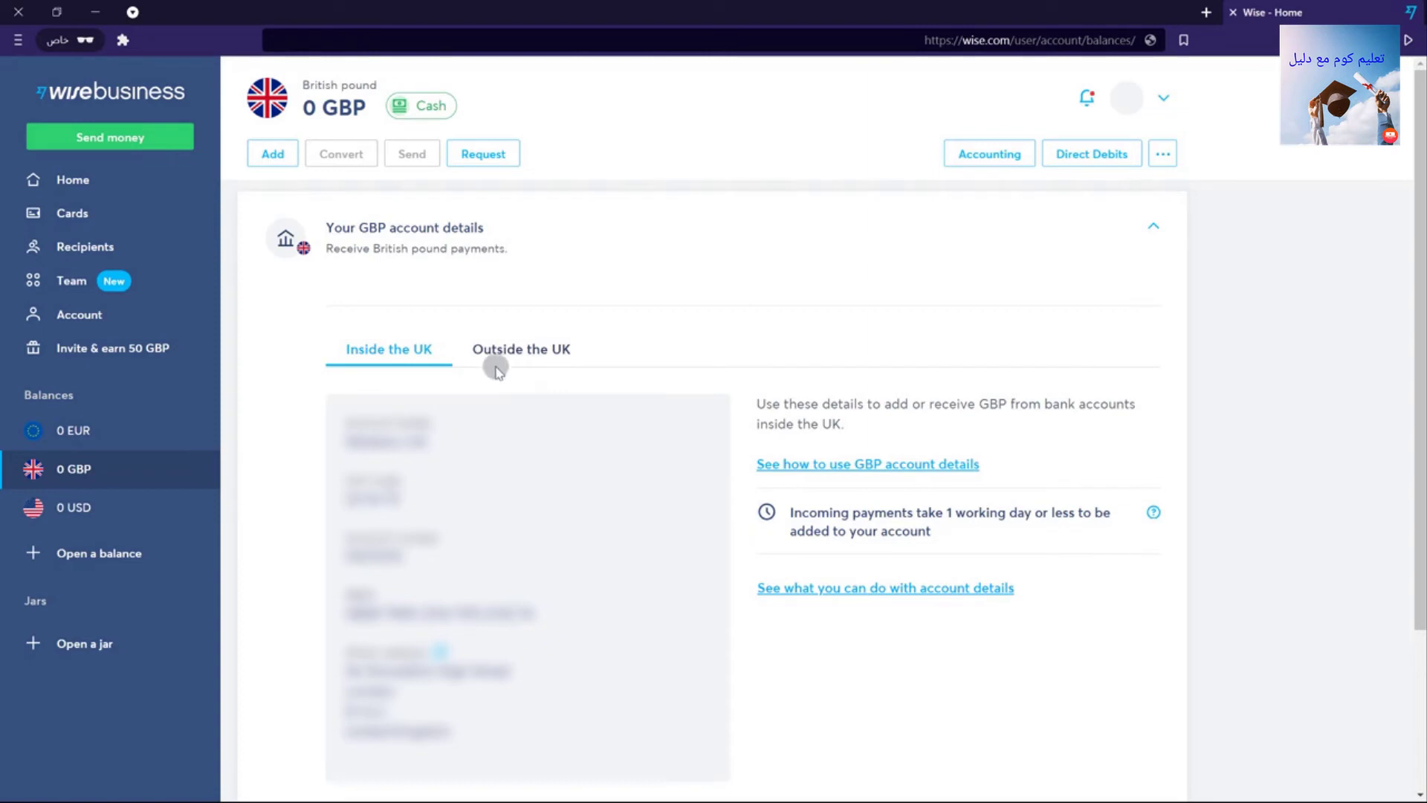
click(521, 351)
click(105, 510)
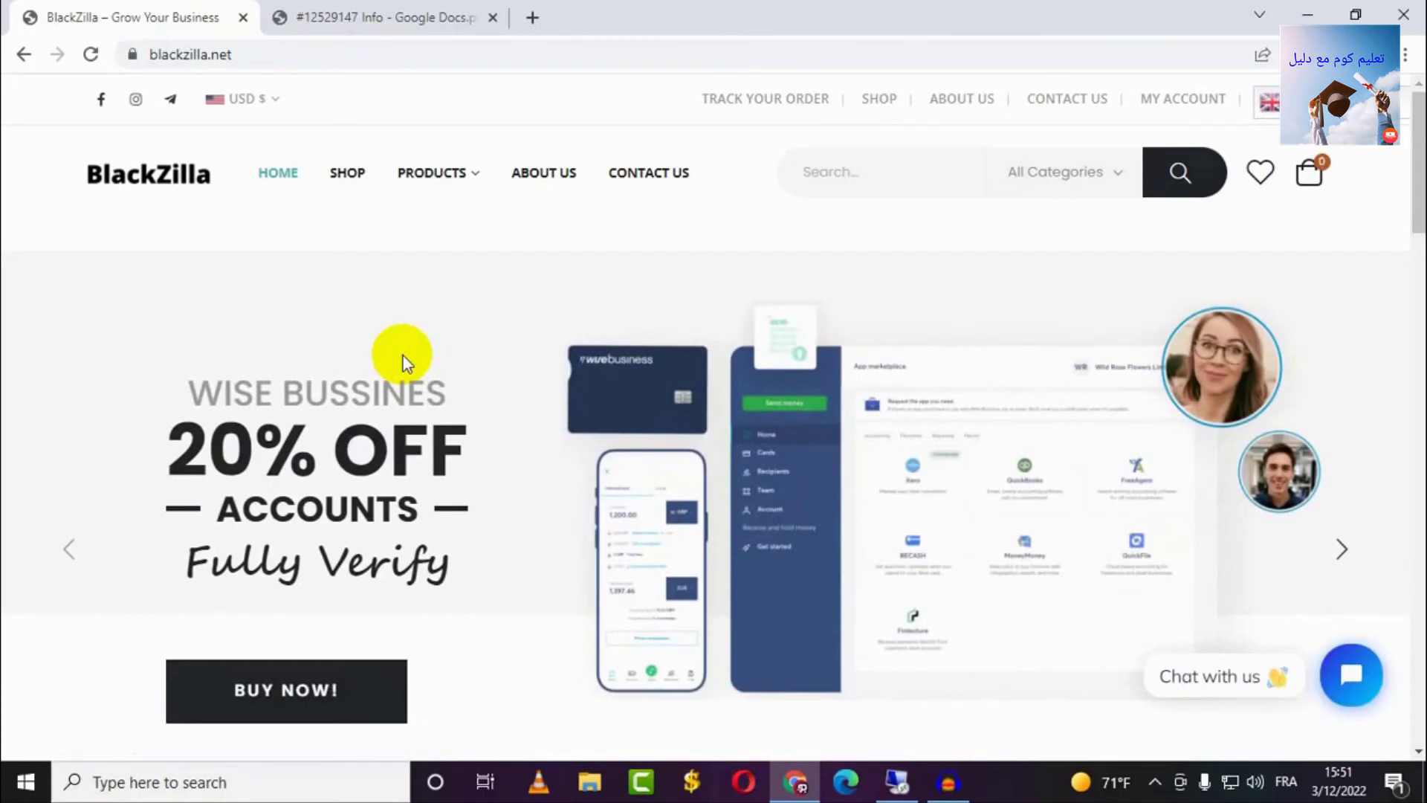
Switch to the BlackZilla store and view the product page for verified TransferWise accounts.
click(326, 729)
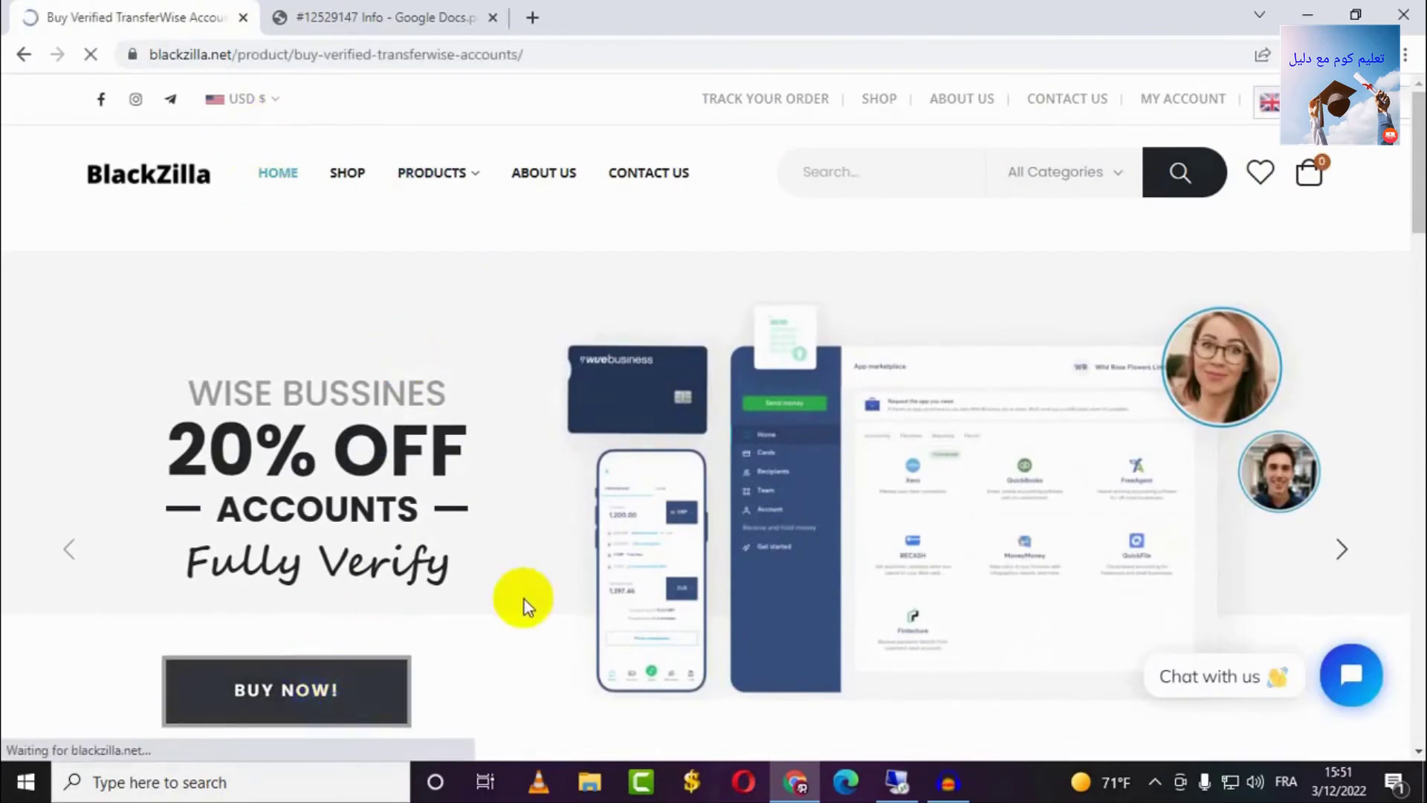
scroll(733, 471, down, 3)
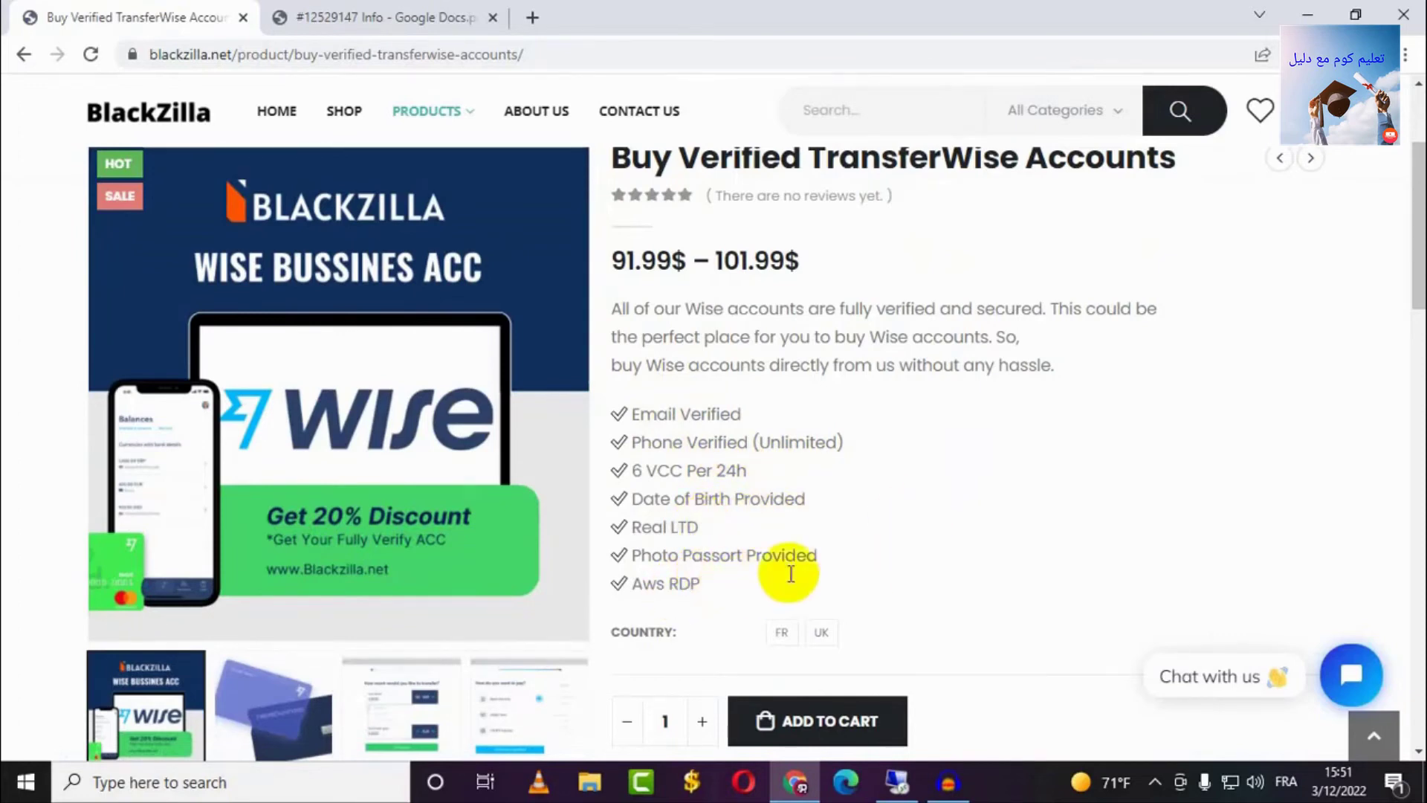
Try a higher product quantity for the verified TransferWise account and set it back to 1.
scroll(712, 509, down, 1)
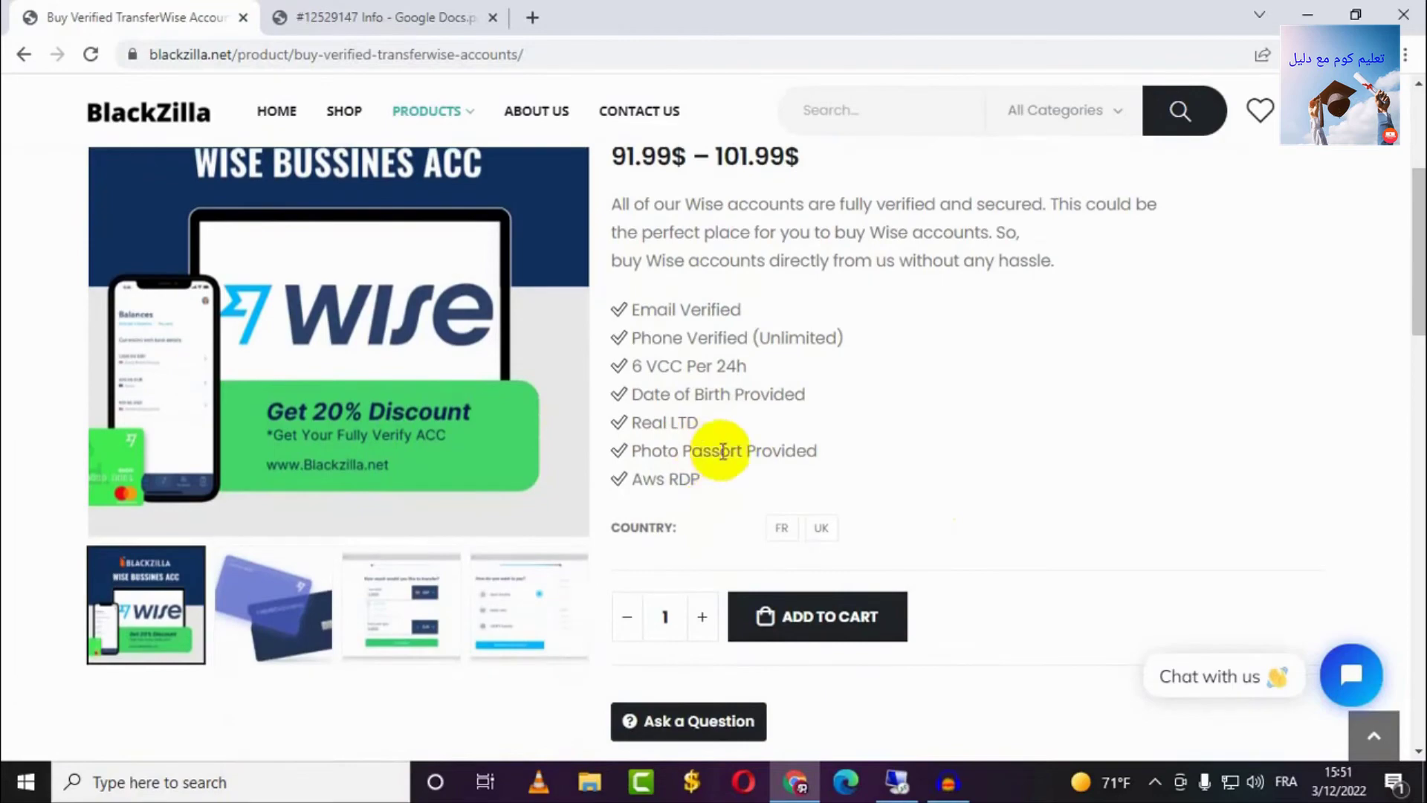
scroll(773, 460, down, 2)
click(704, 408)
click(704, 408)
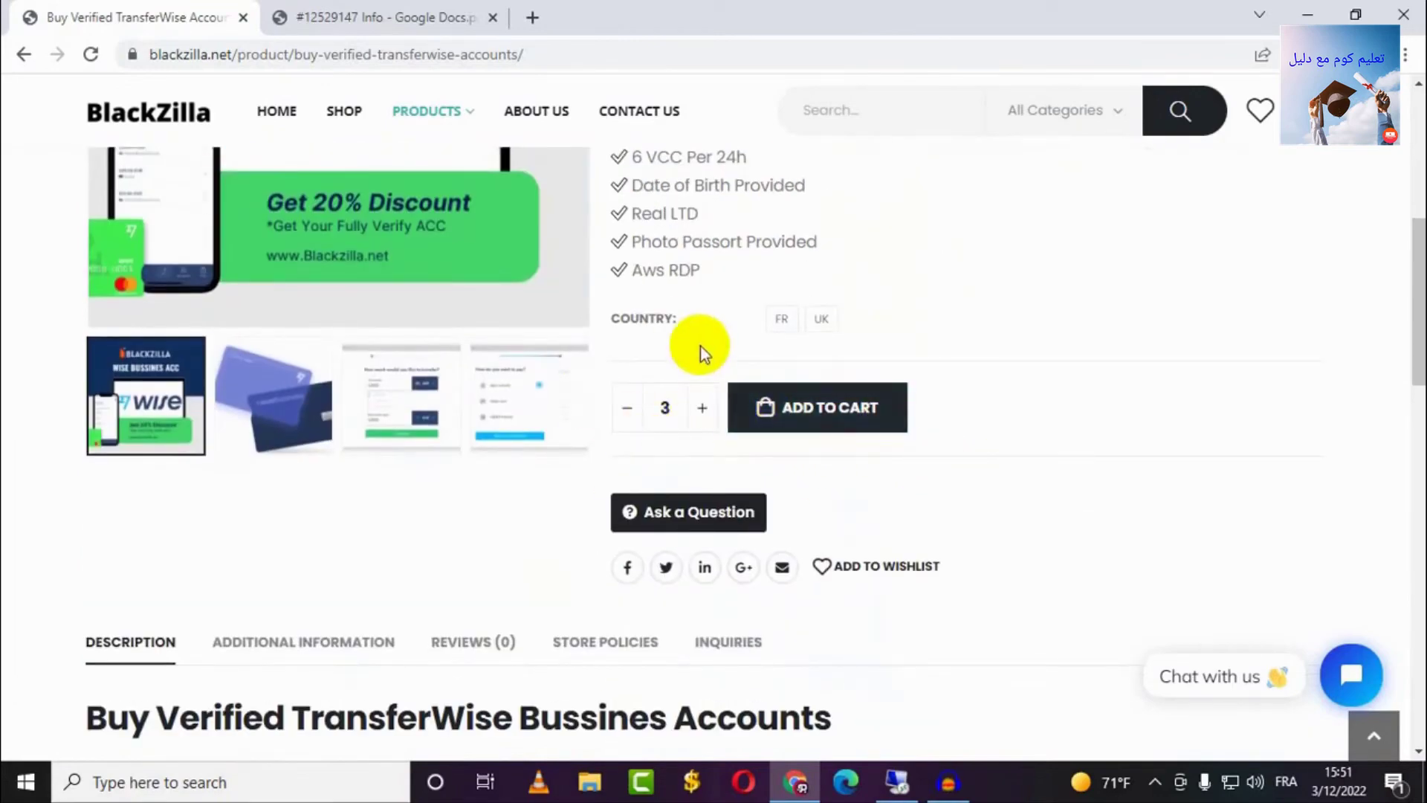
scroll(699, 417, up, 5)
scroll(706, 565, down, 4)
click(702, 512)
click(626, 512)
click(626, 513)
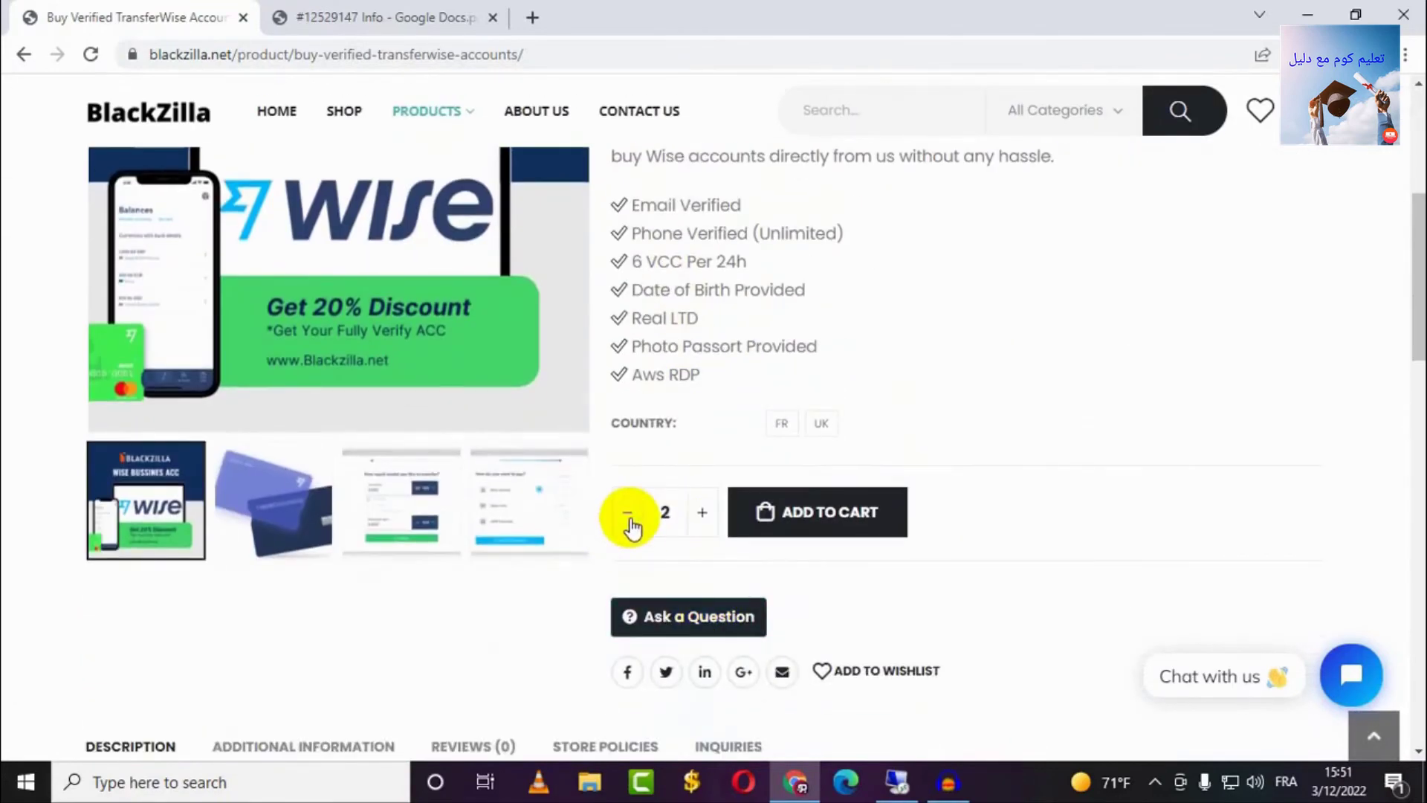
Review the product's description and additional information, and return to the purchase options.
scroll(616, 550, down, 5)
scroll(183, 318, down, 1)
scroll(245, 344, up, 1)
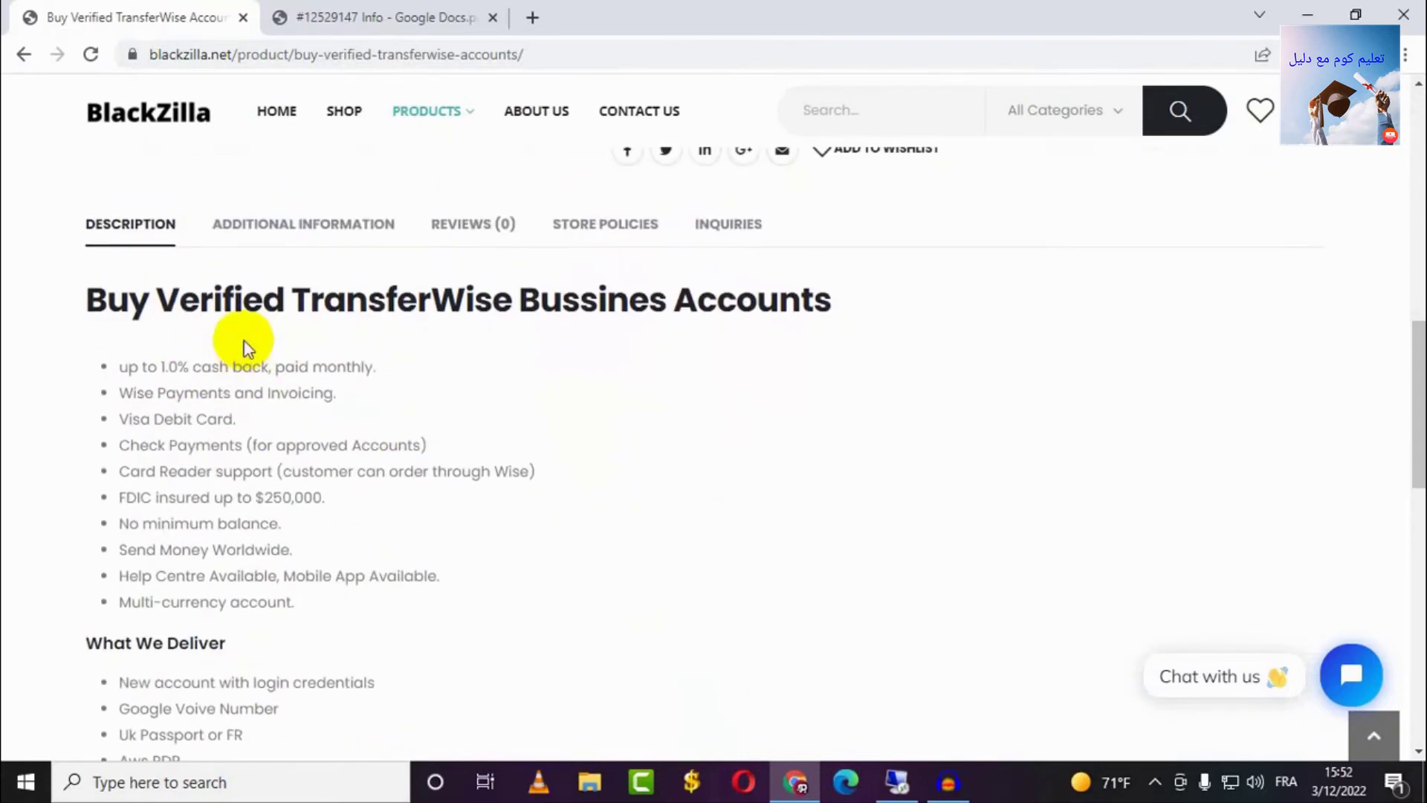
click(312, 234)
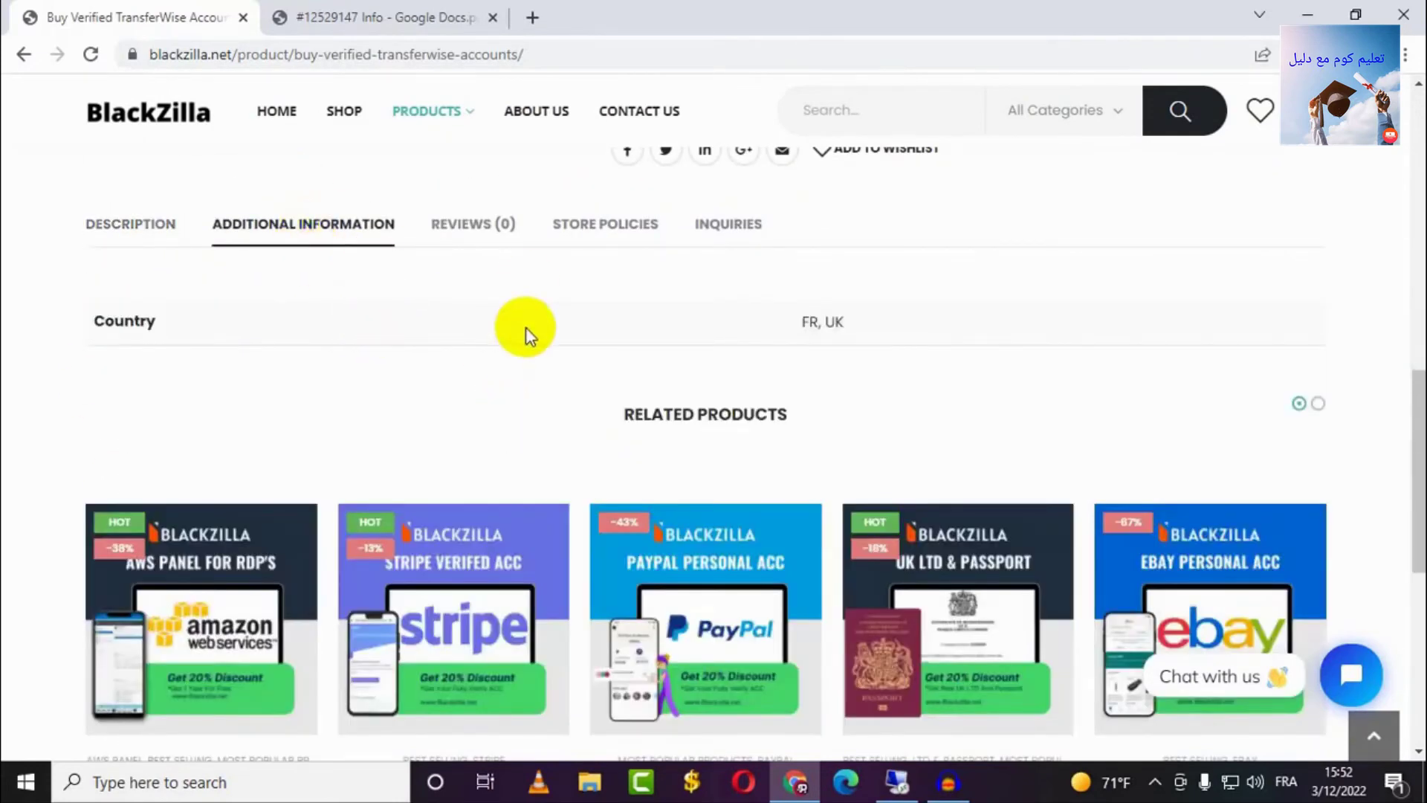
click(127, 223)
scroll(1024, 558, down, 5)
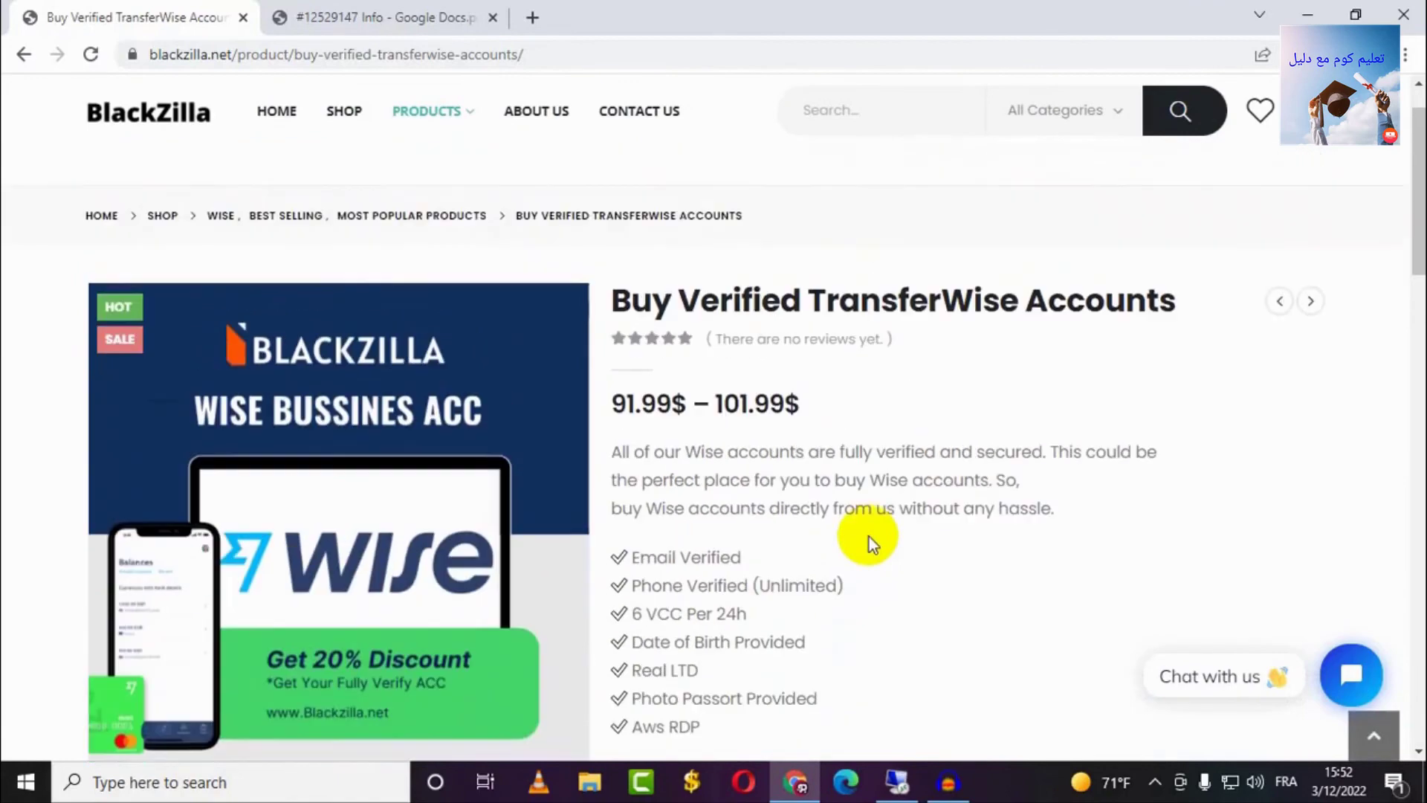
scroll(914, 443, up, 3)
scroll(699, 466, down, 1)
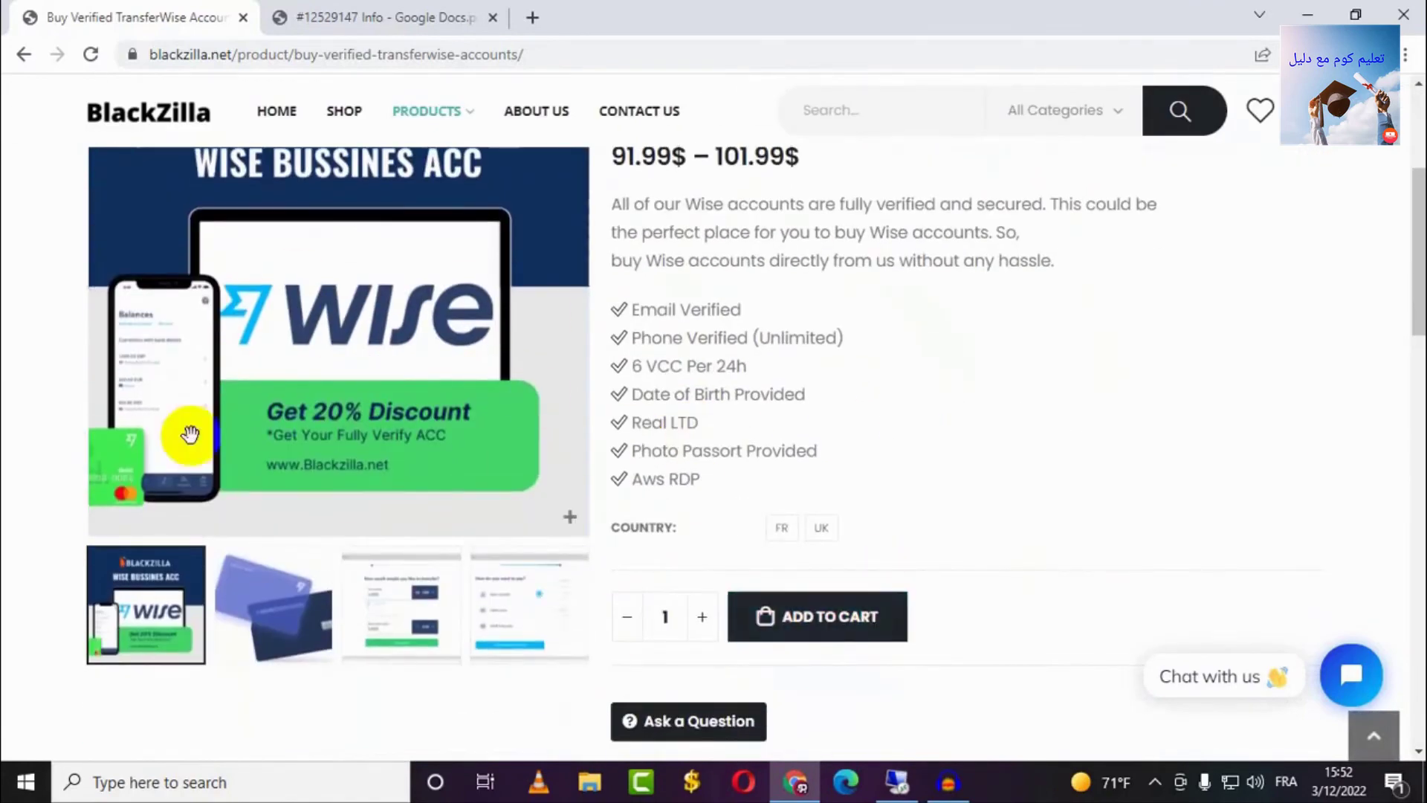
Select FR as the account's country and add one verified TransferWise account to the cart.
click(871, 617)
click(897, 192)
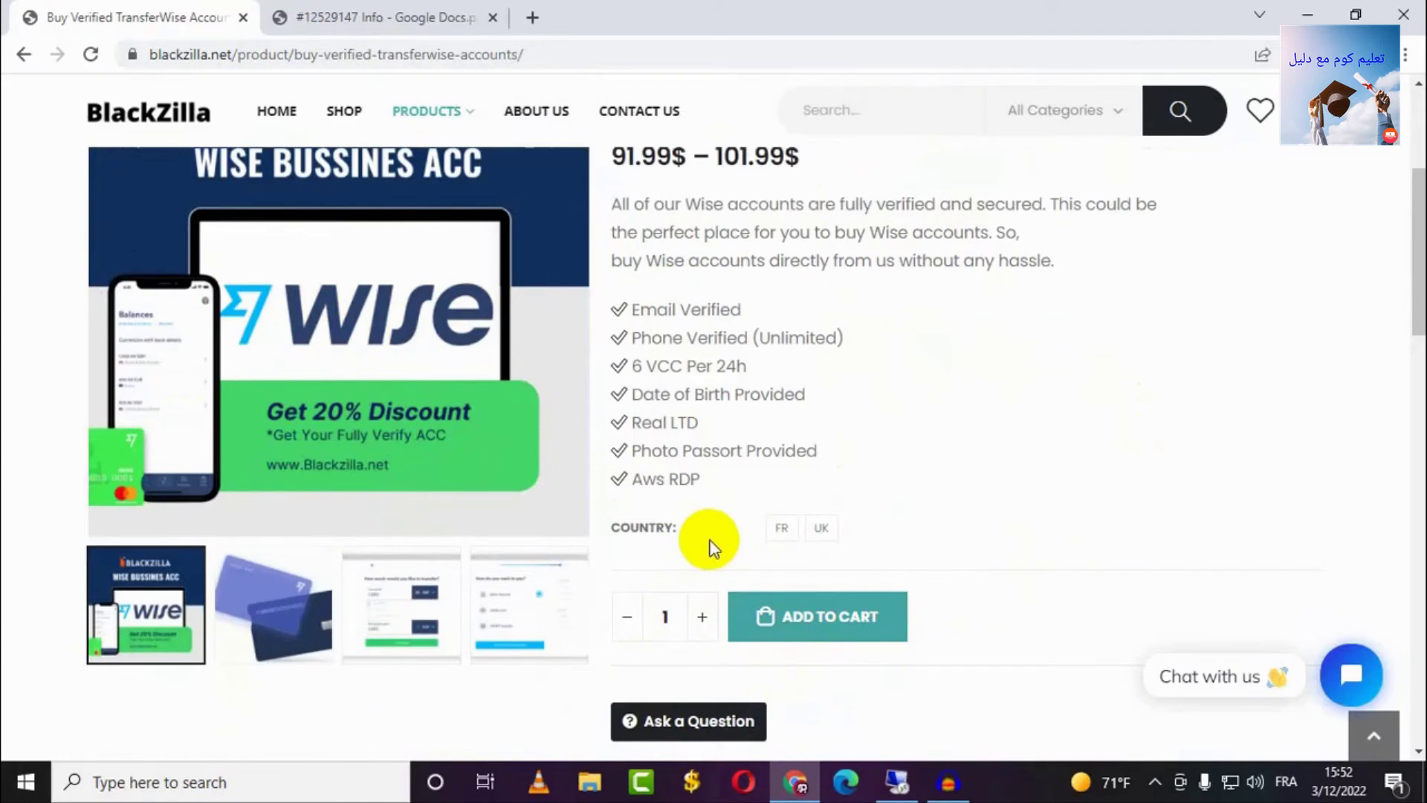
click(785, 529)
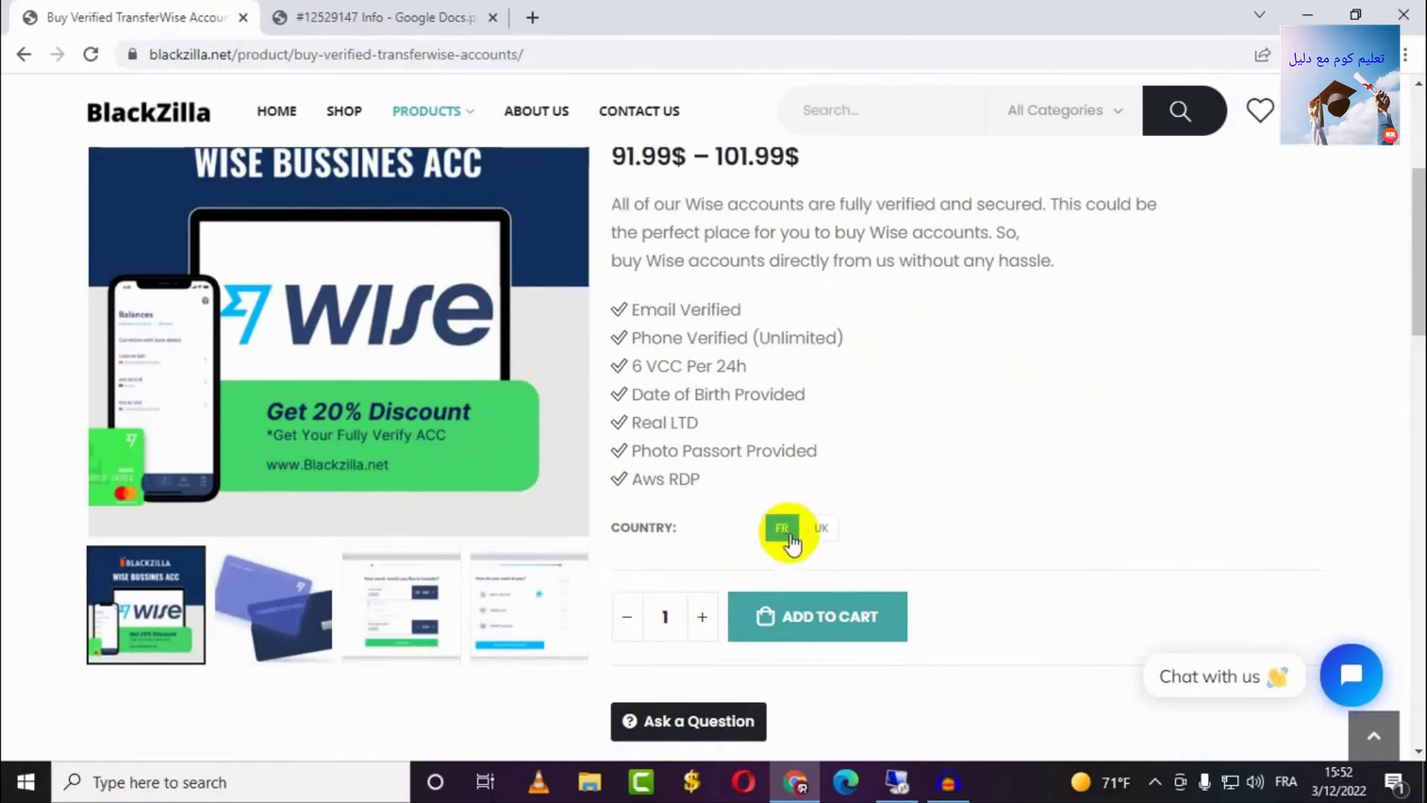
scroll(855, 565, down, 1)
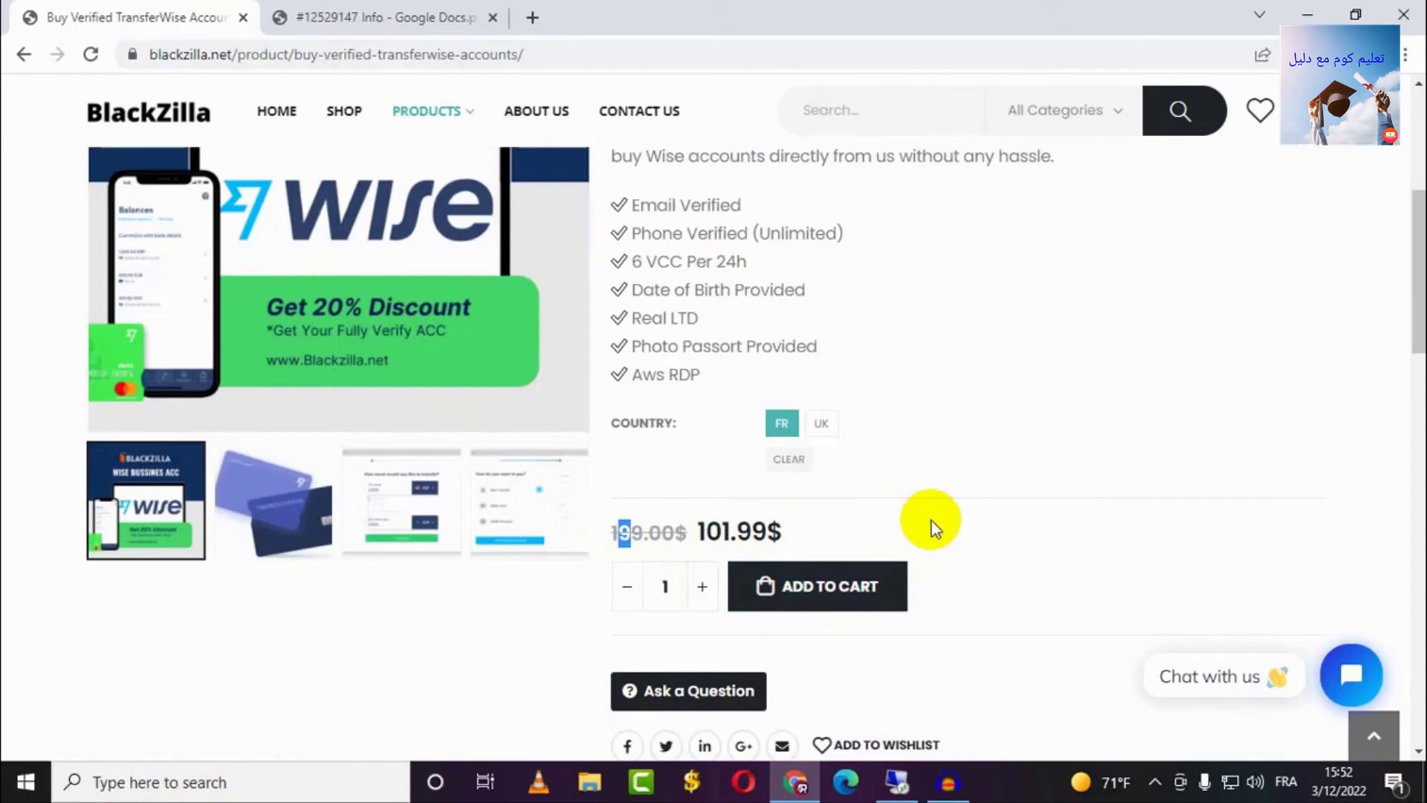
click(880, 589)
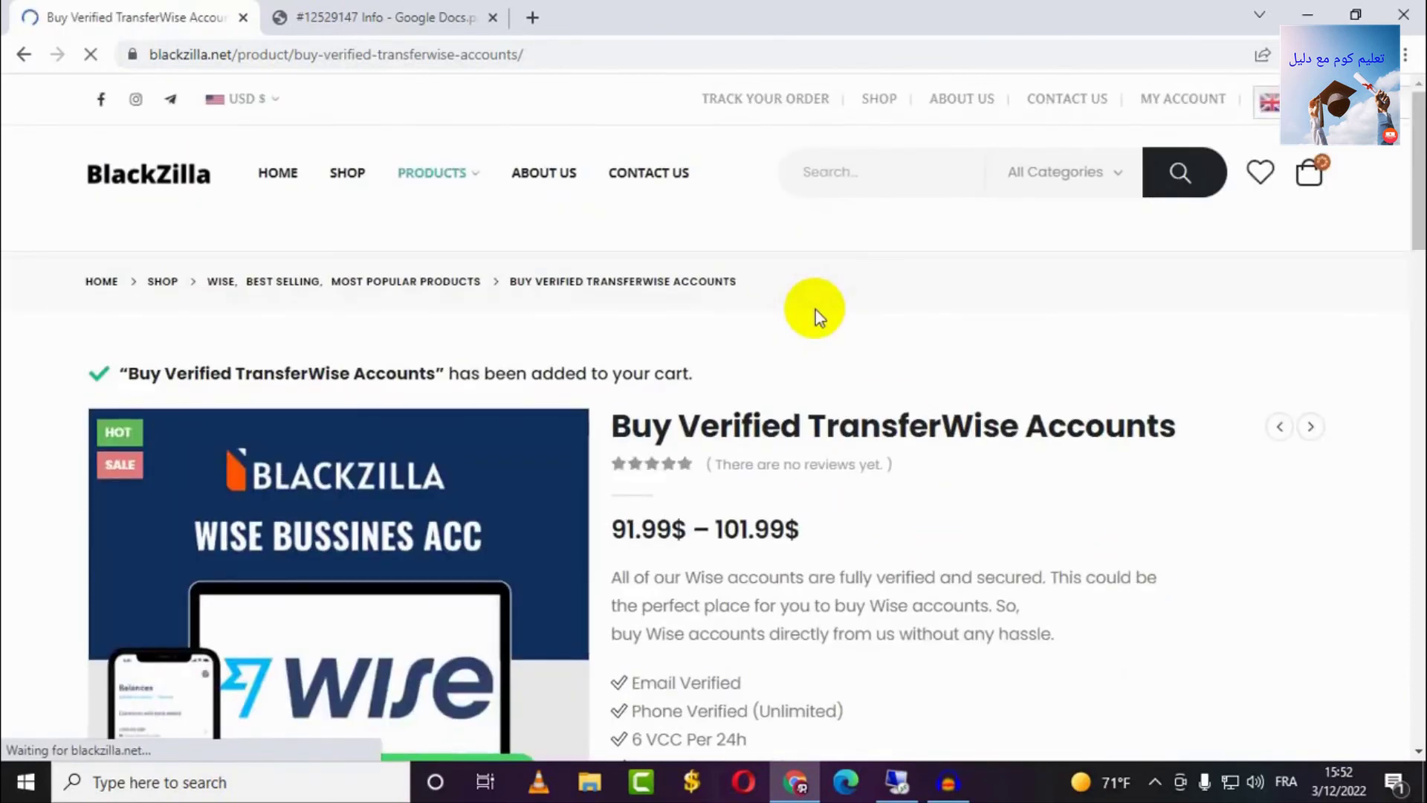
View the cart with the FR TransferWise account and proceed to checkout.
scroll(815, 309, down, 5)
scroll(817, 390, down, 5)
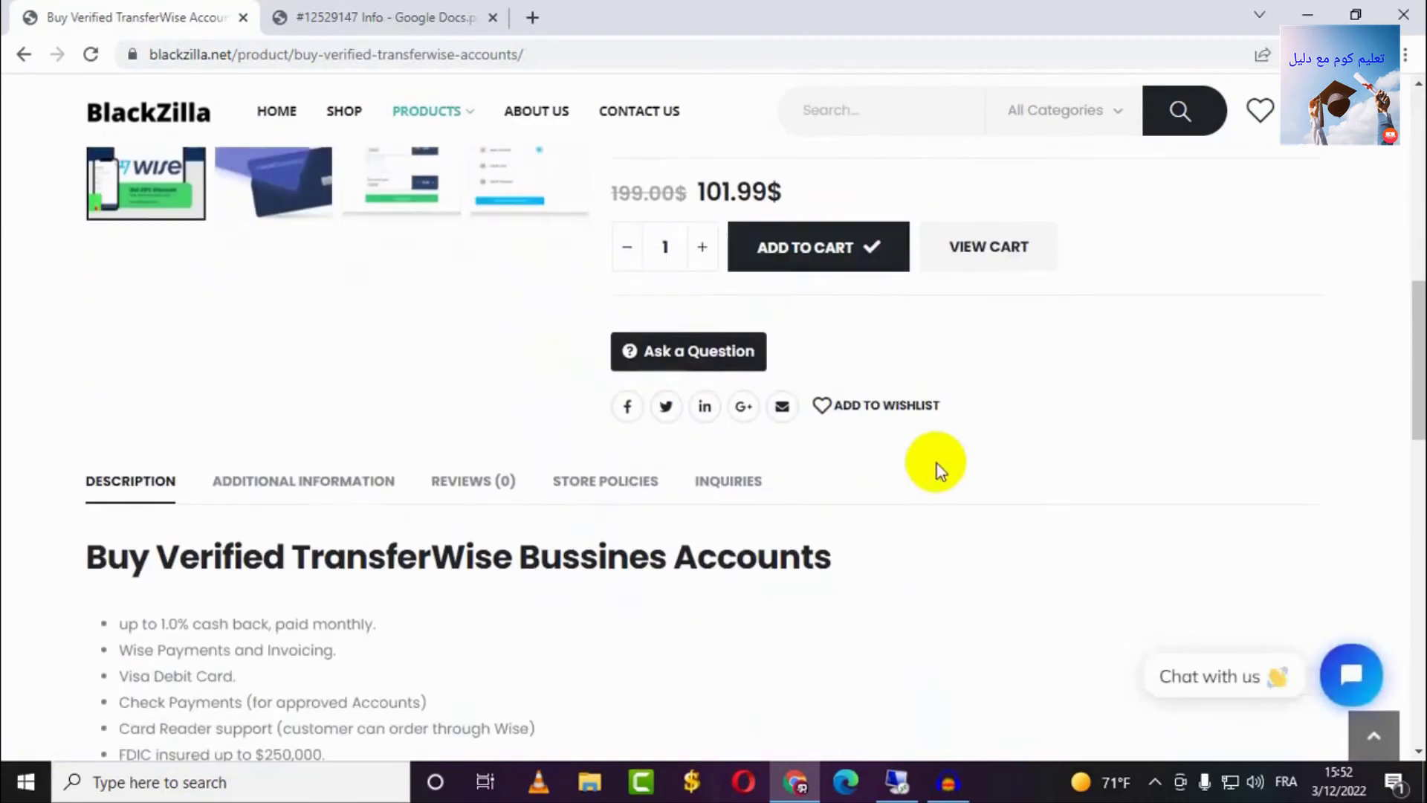
click(1004, 239)
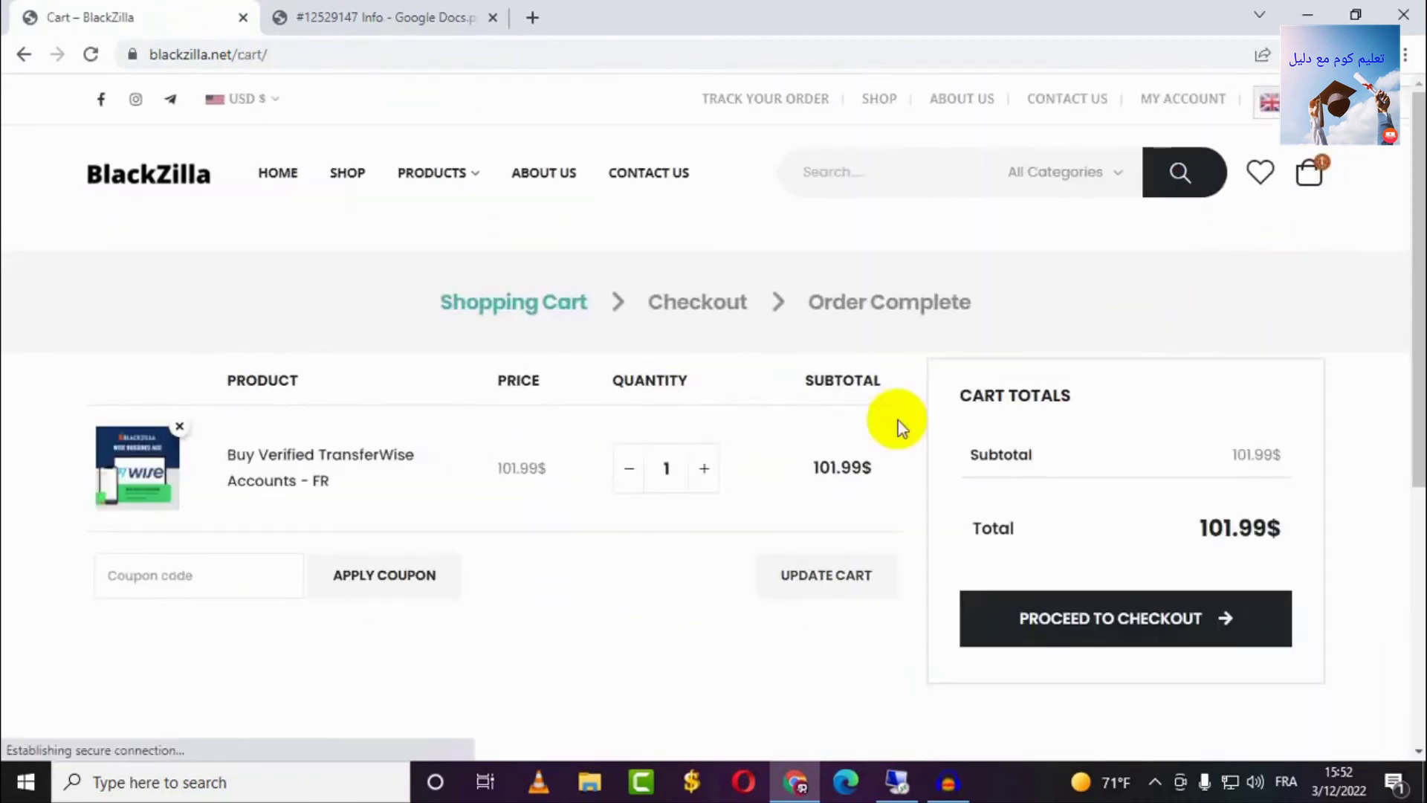
click(629, 468)
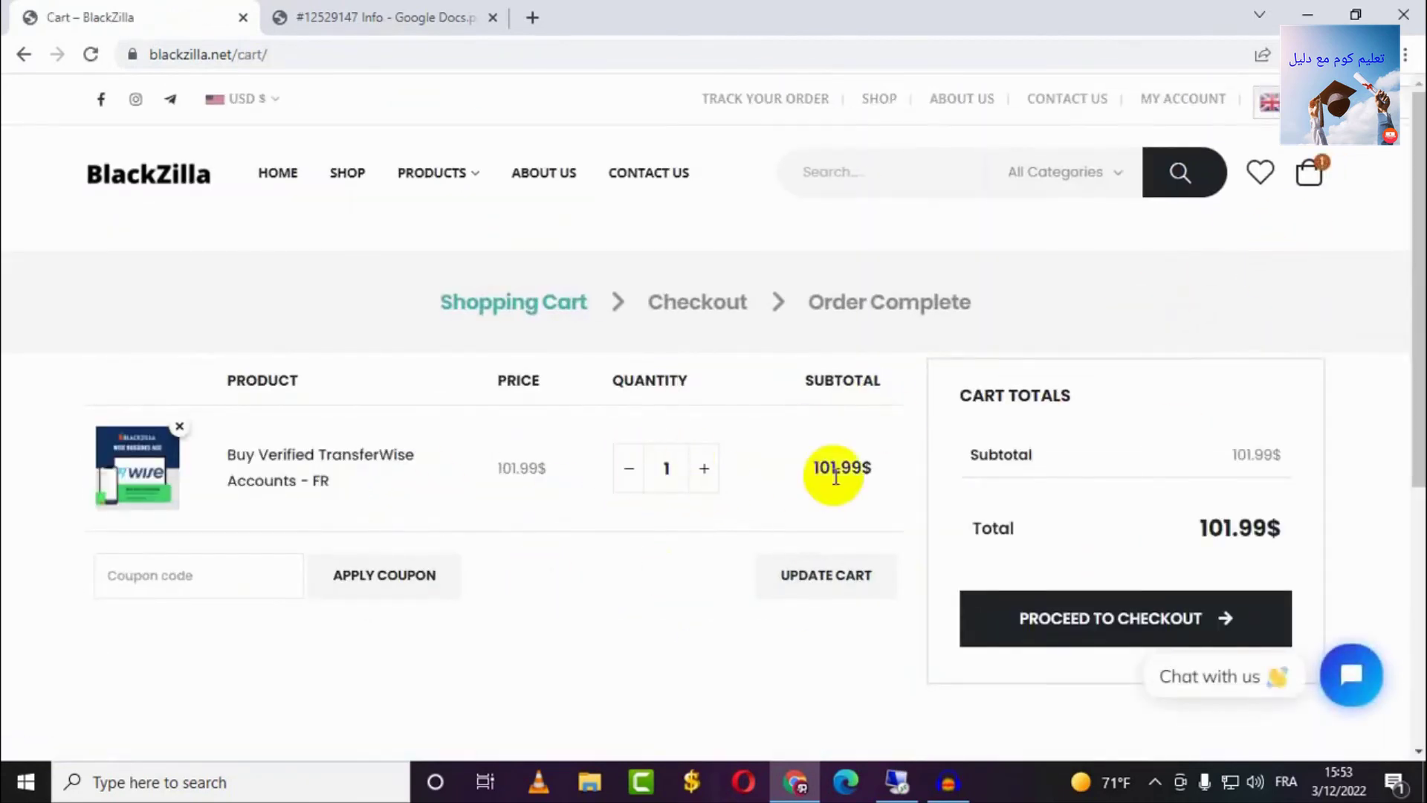
click(1176, 632)
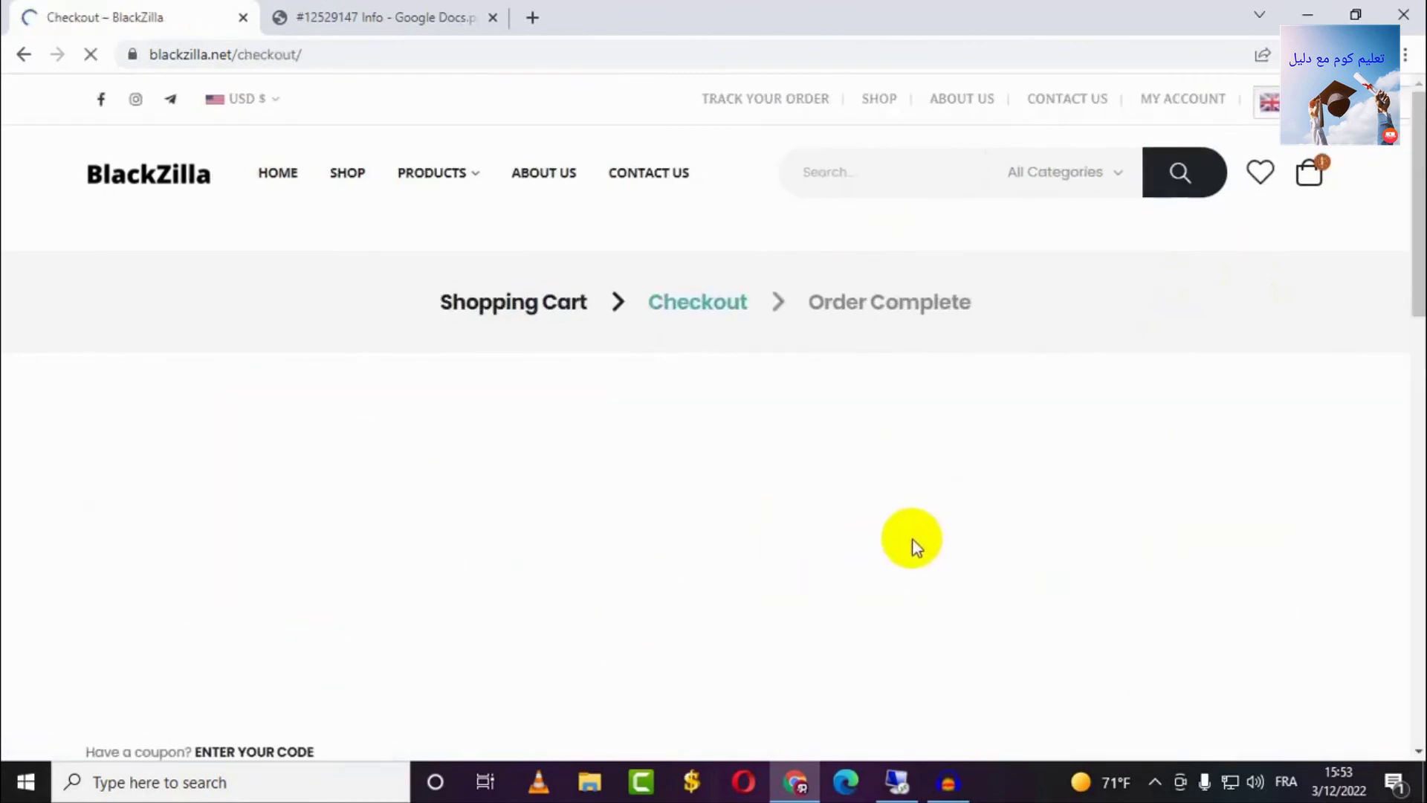
Fill in the billing details from the saved contact entry and place the order with CIH Bank as payment method.
scroll(669, 368, down, 1)
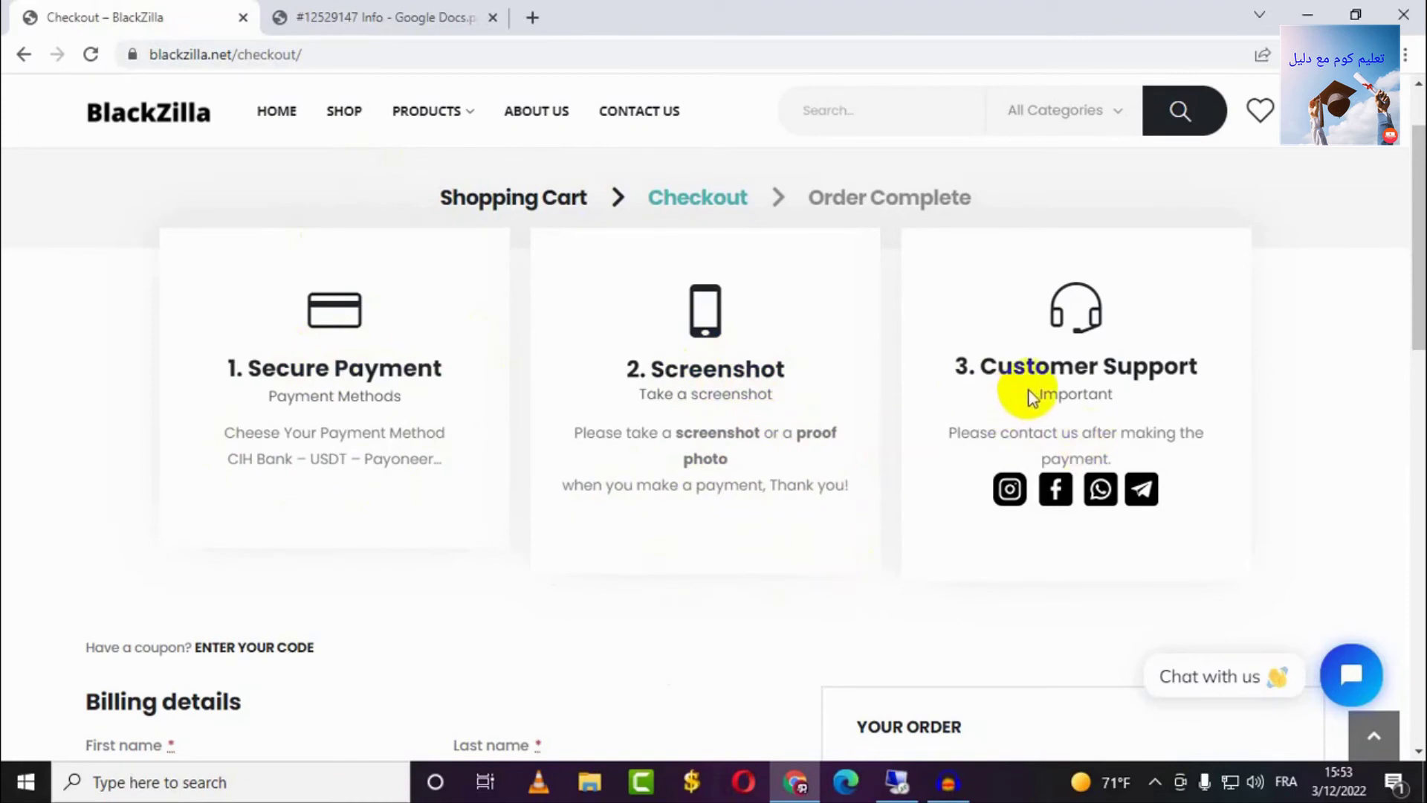
scroll(496, 610, down, 5)
click(310, 369)
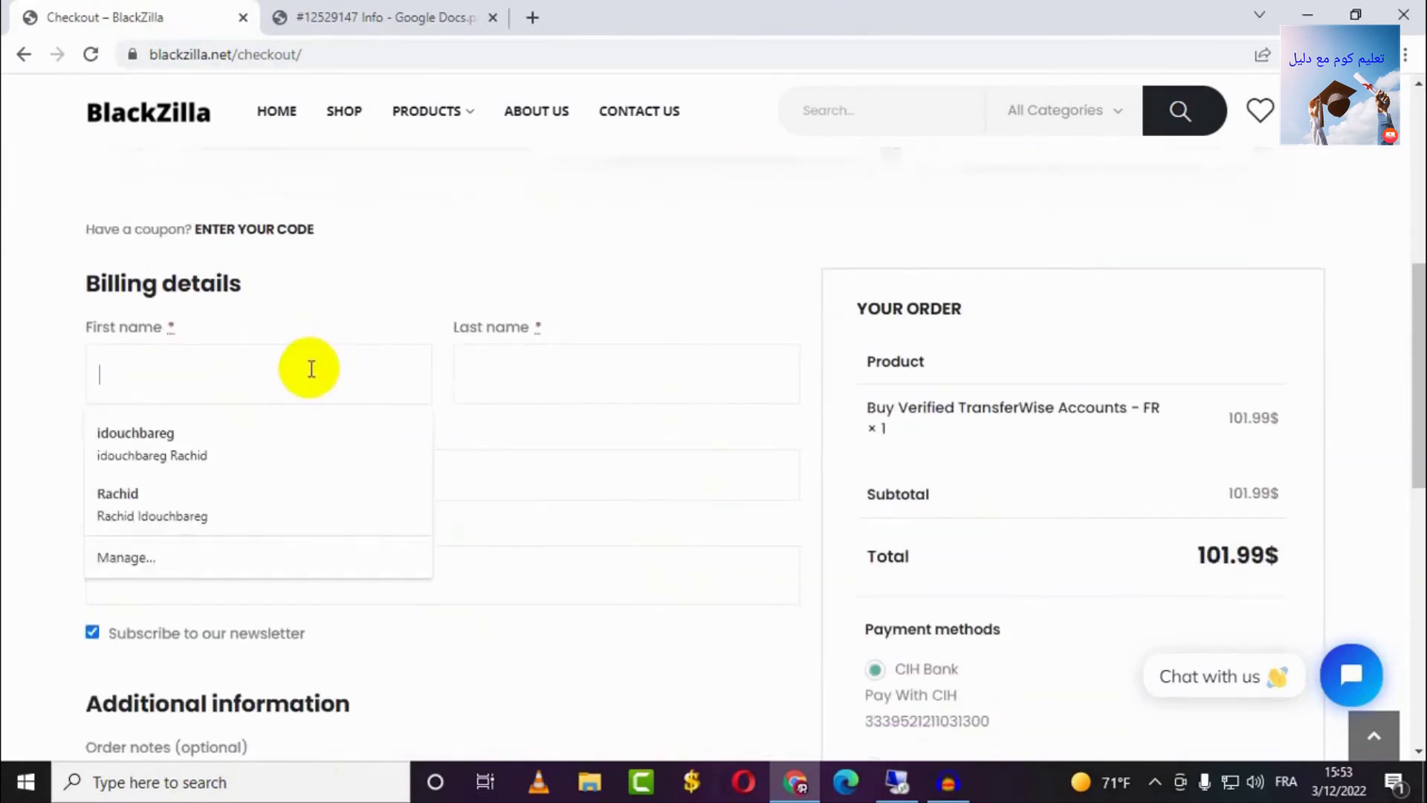
click(350, 439)
scroll(358, 534, down, 4)
scroll(335, 478, up, 3)
scroll(1051, 516, down, 1)
scroll(949, 541, down, 3)
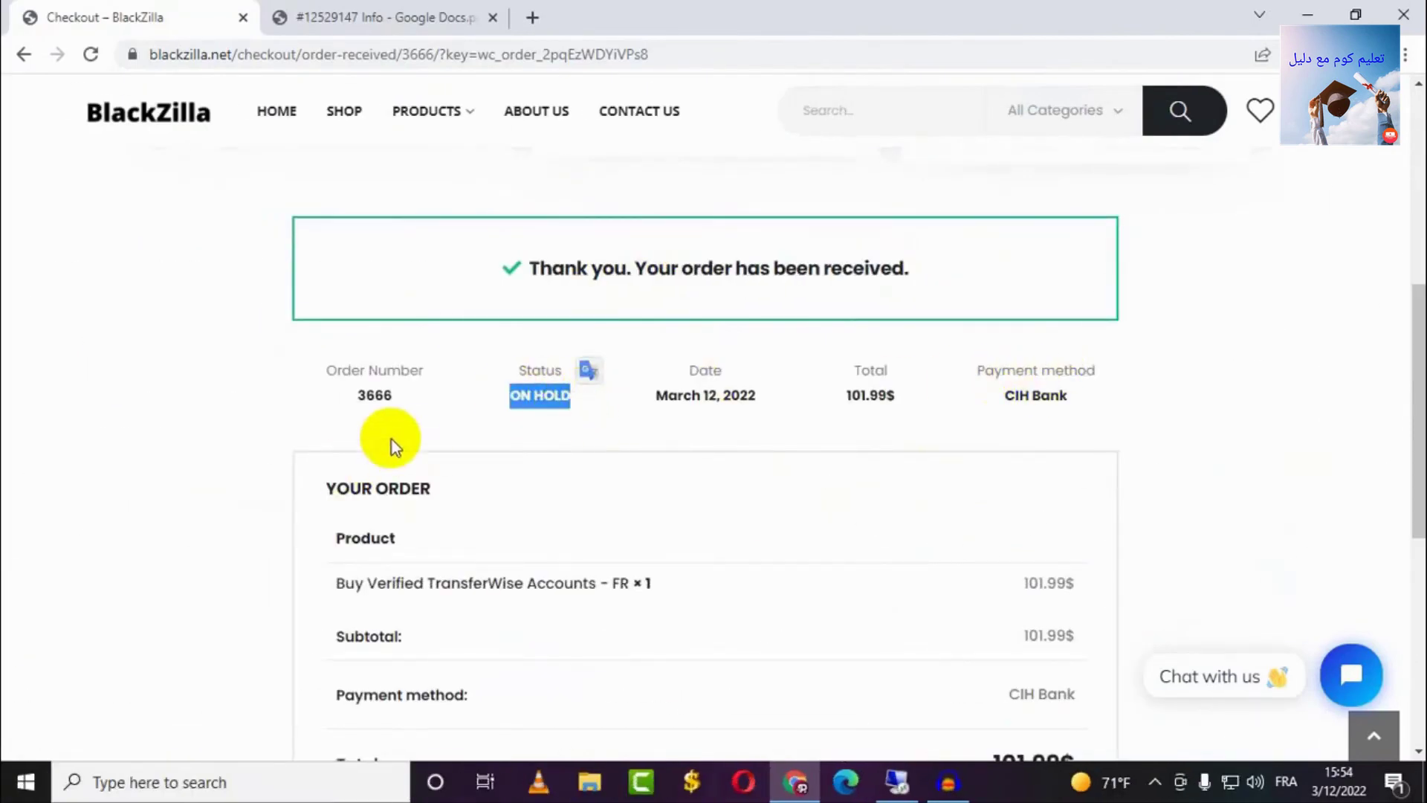
Review the order number and order summary, view the store's Telegram support contact, and return to the order confirmation.
drag(356, 394, 416, 398)
scroll(970, 492, down, 3)
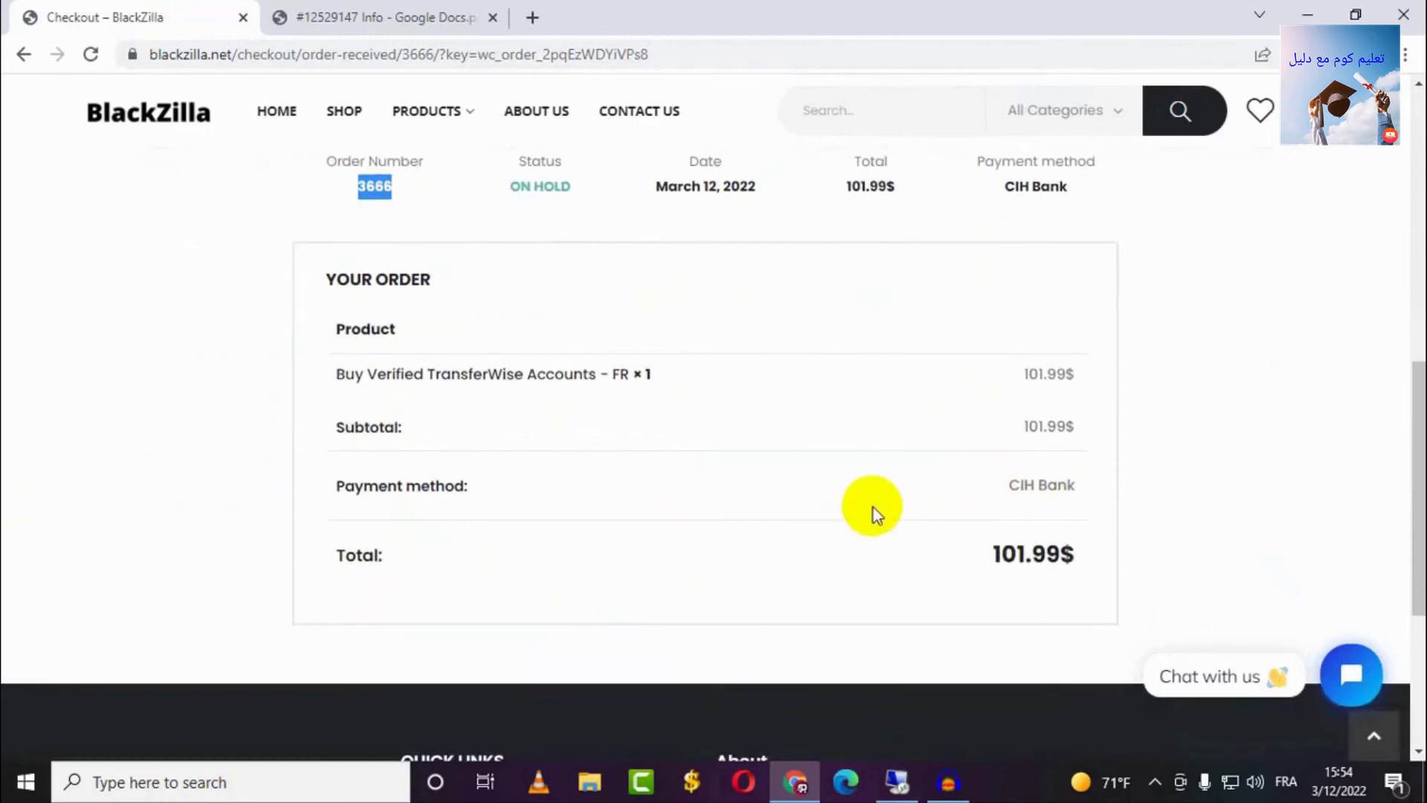
scroll(1040, 491, up, 8)
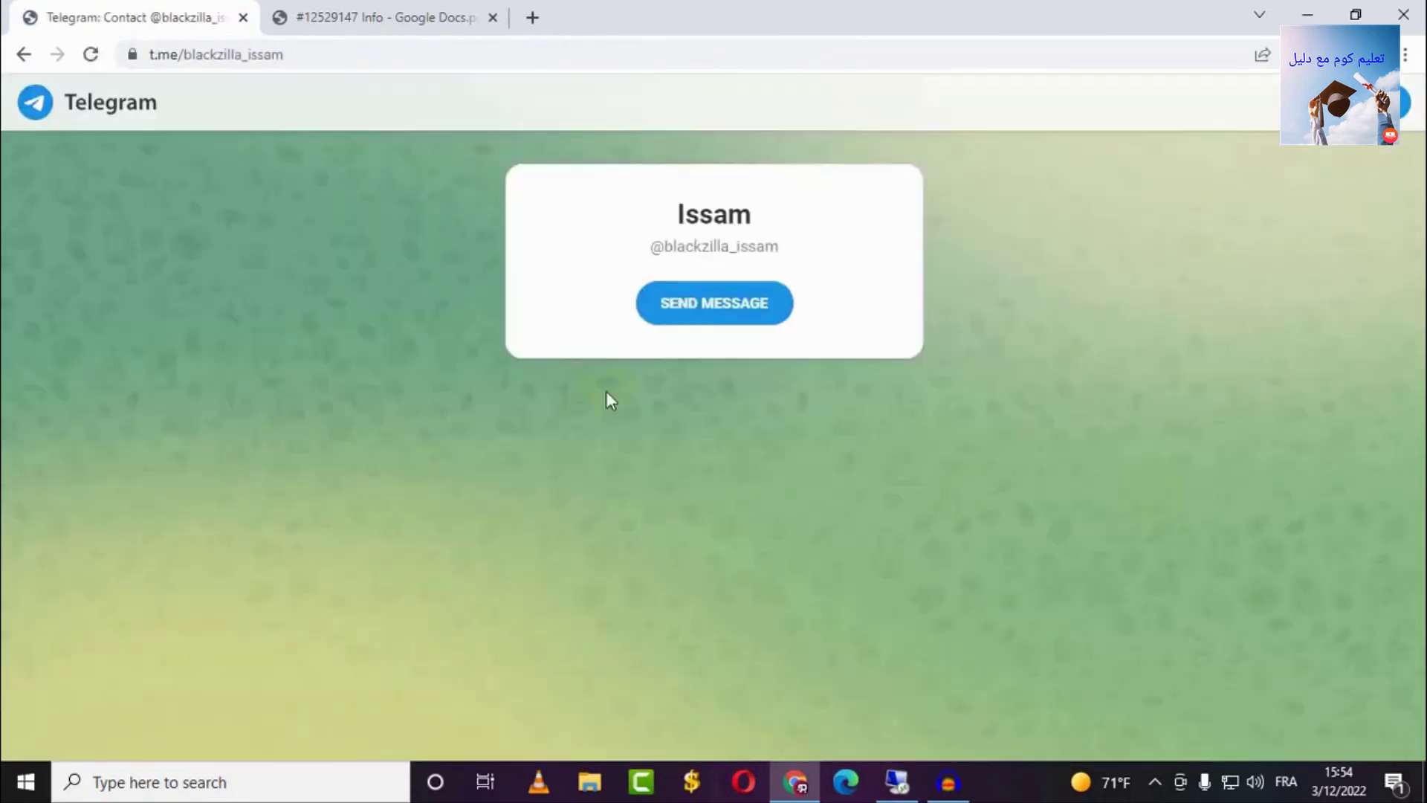
click(771, 305)
key(alt+Left)
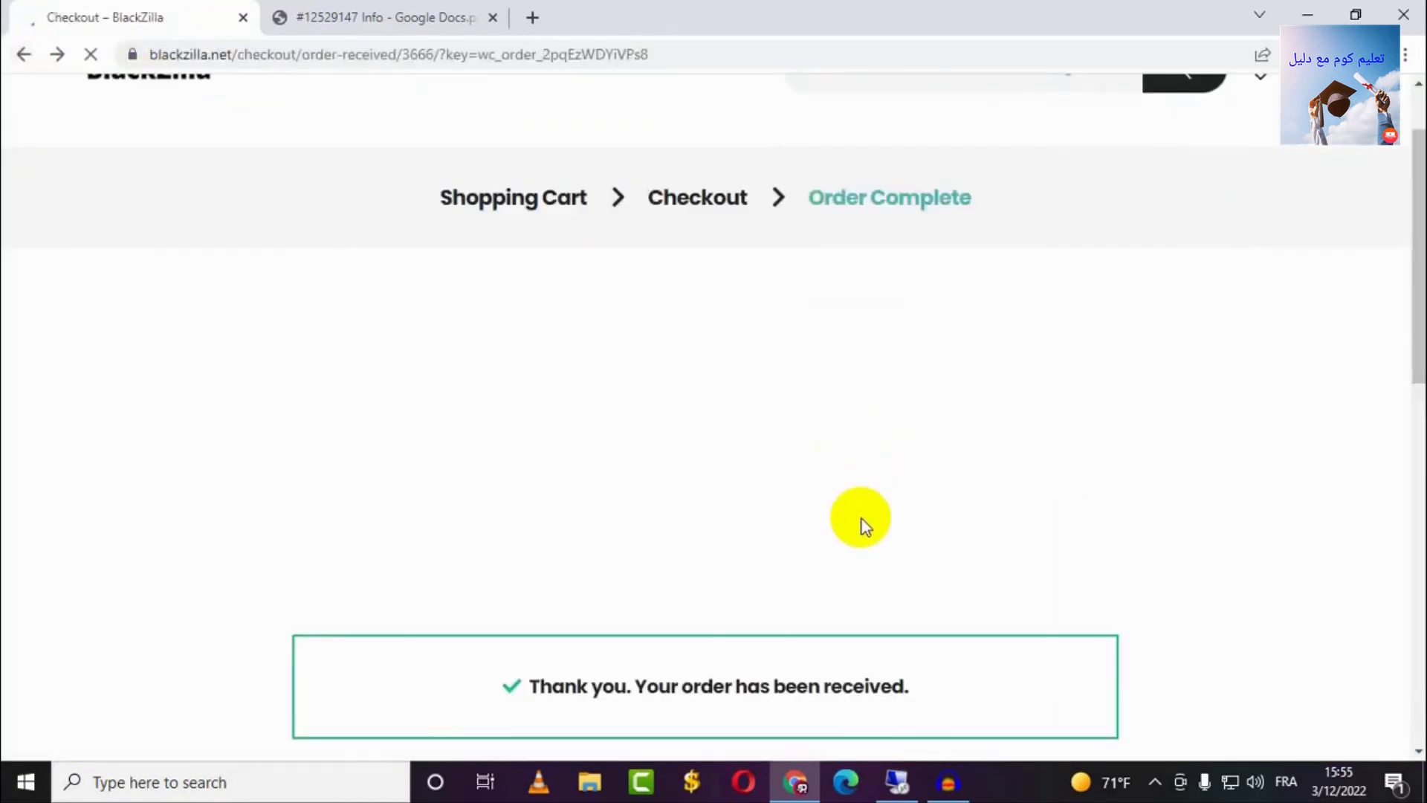
Check the Instagram support link, return to the order confirmation and highlight the order number.
click(1010, 492)
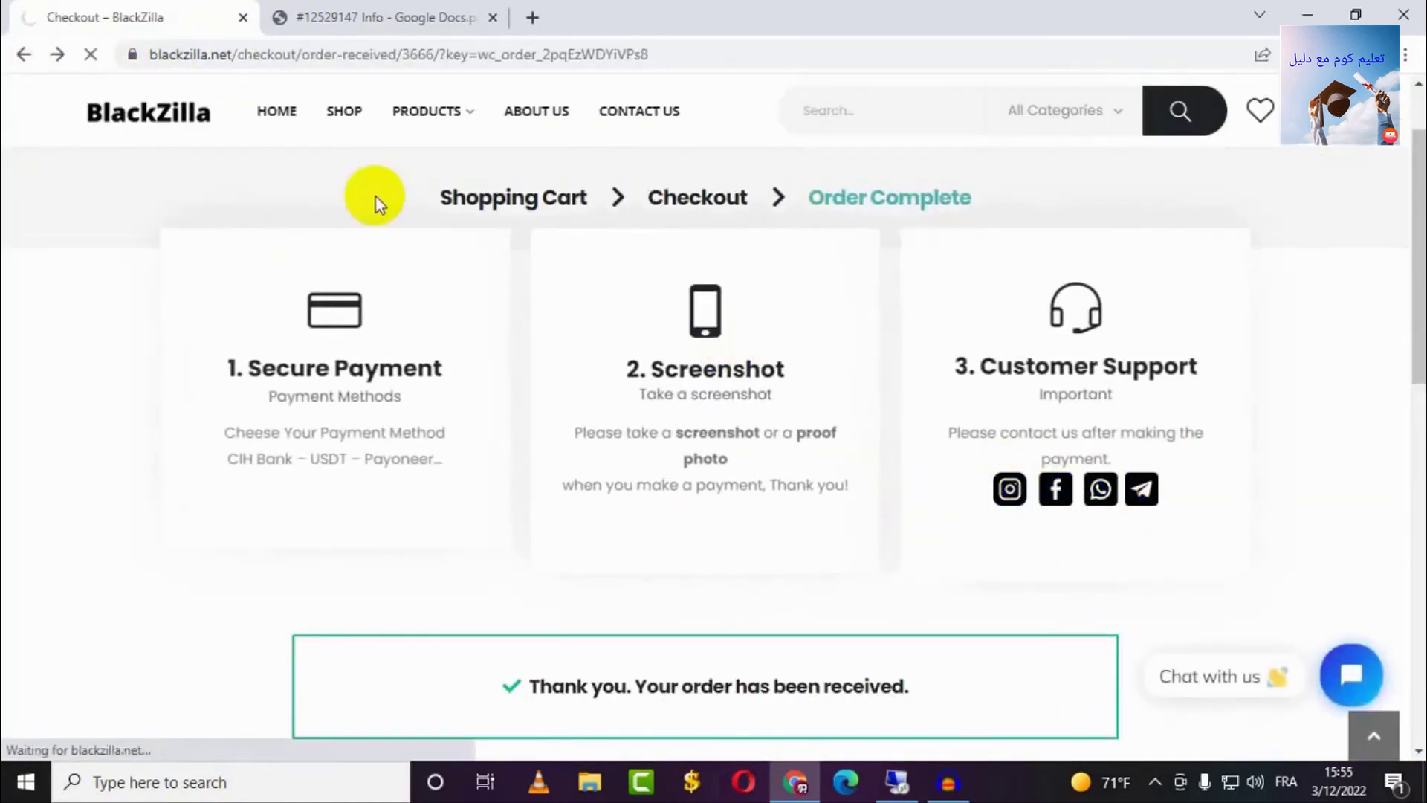
click(20, 58)
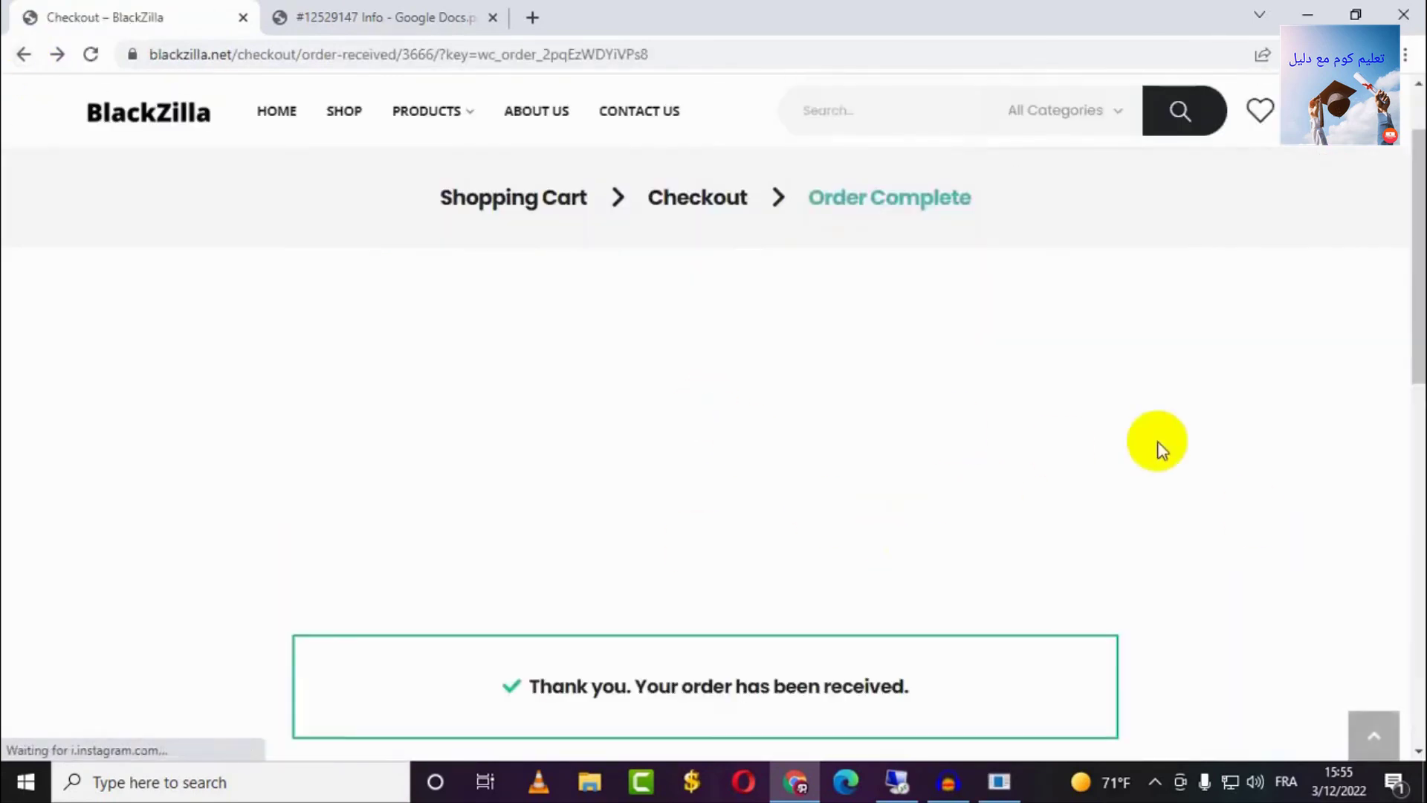
scroll(381, 387, down, 5)
double_click(382, 391)
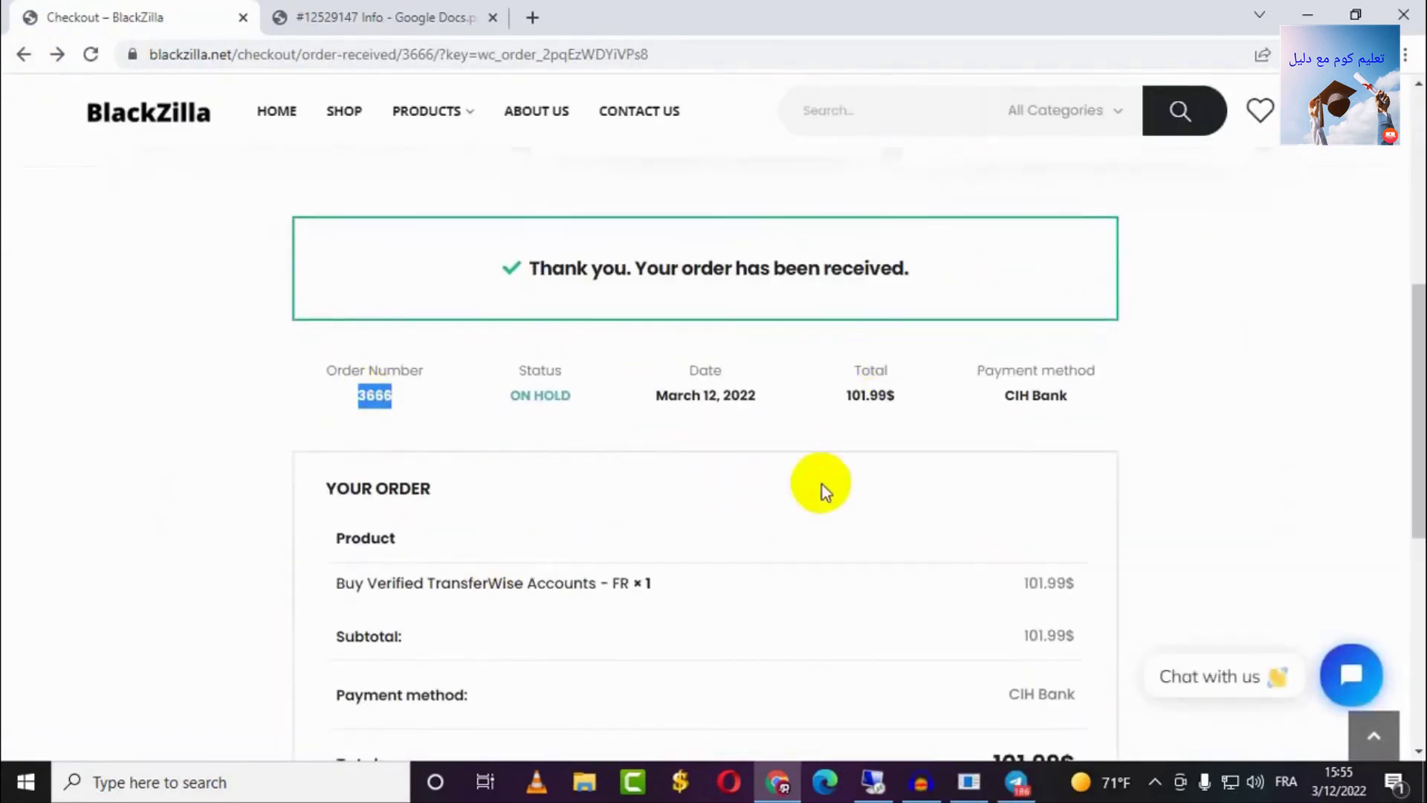
scroll(822, 485, up, 7)
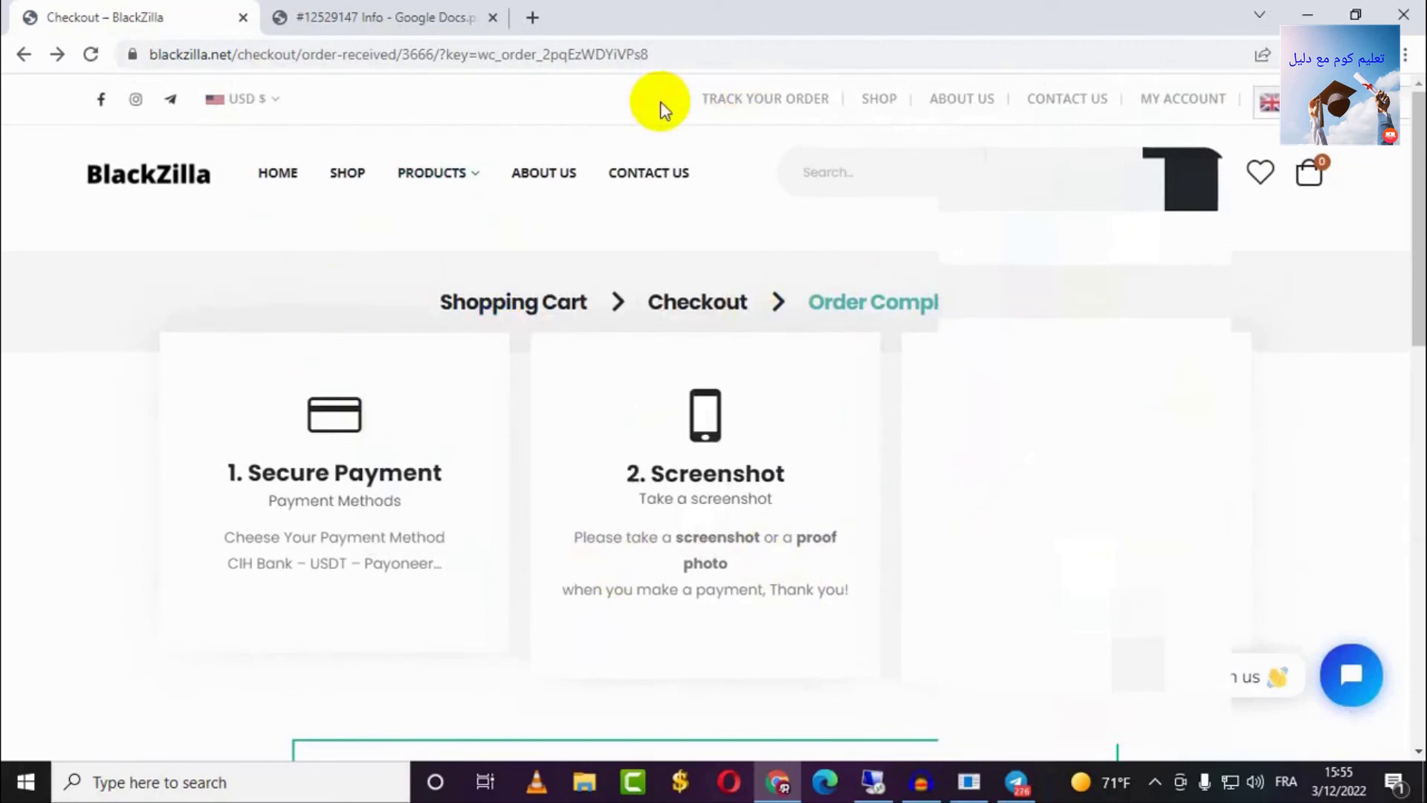
Switch to the Google Docs PDF and view the Account Info section of the delivered account.
click(319, 18)
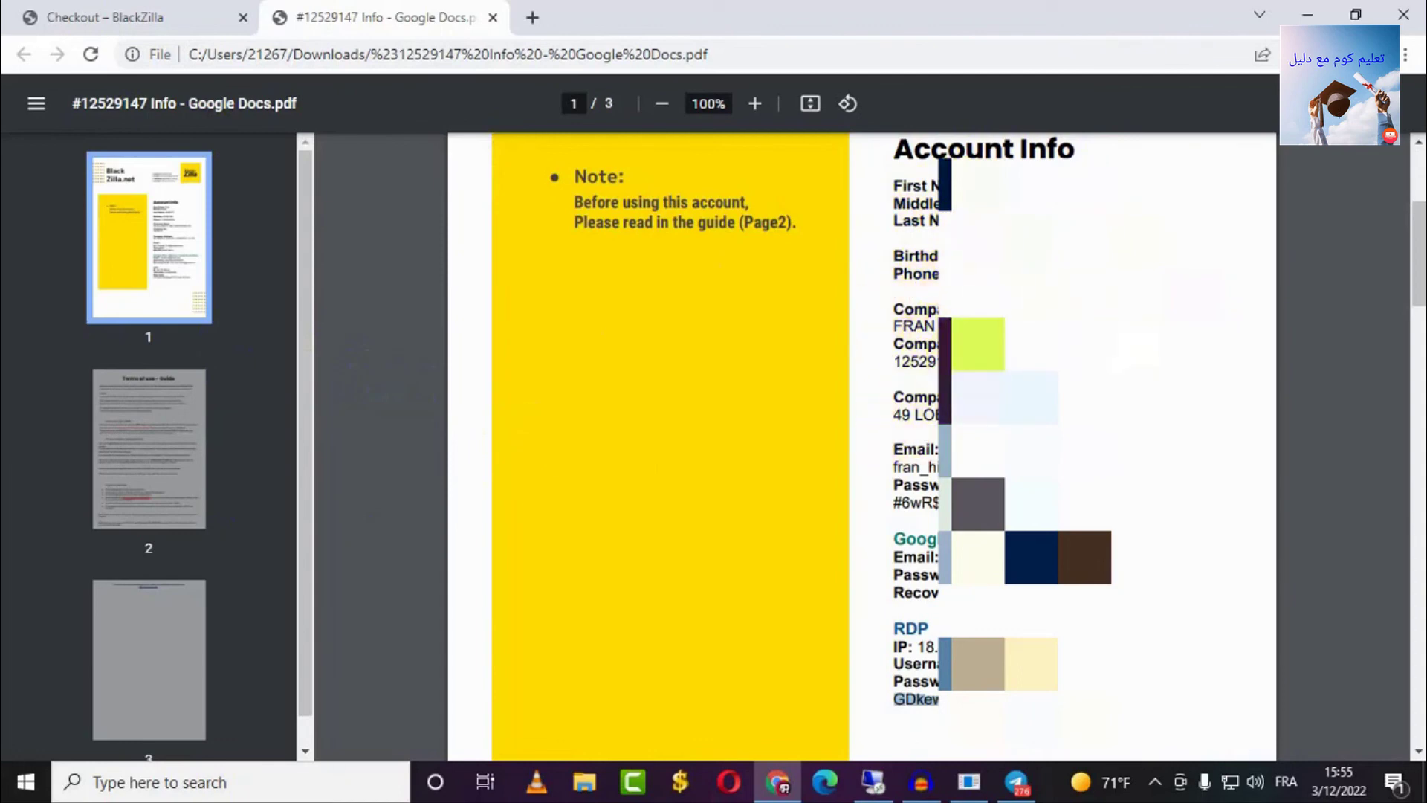
click(831, 499)
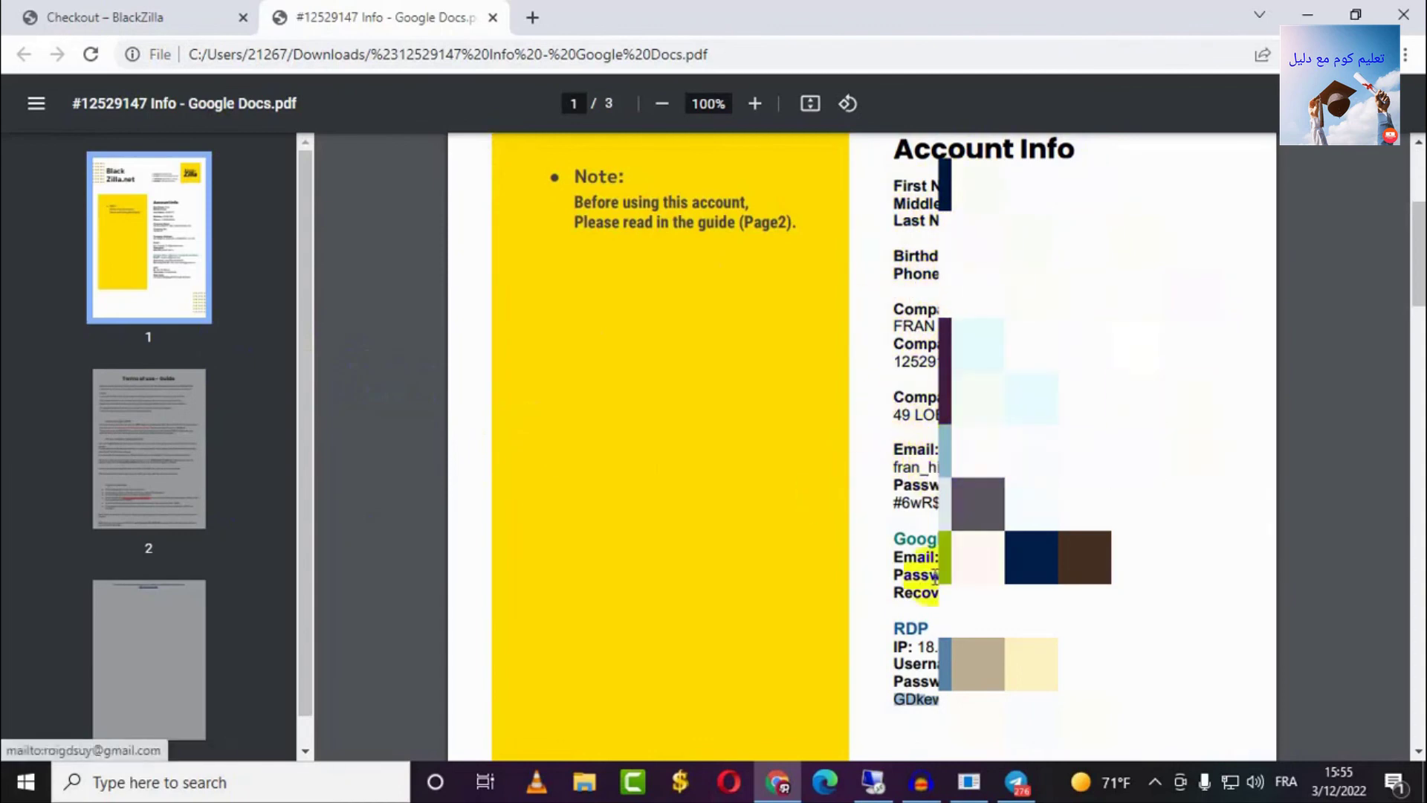